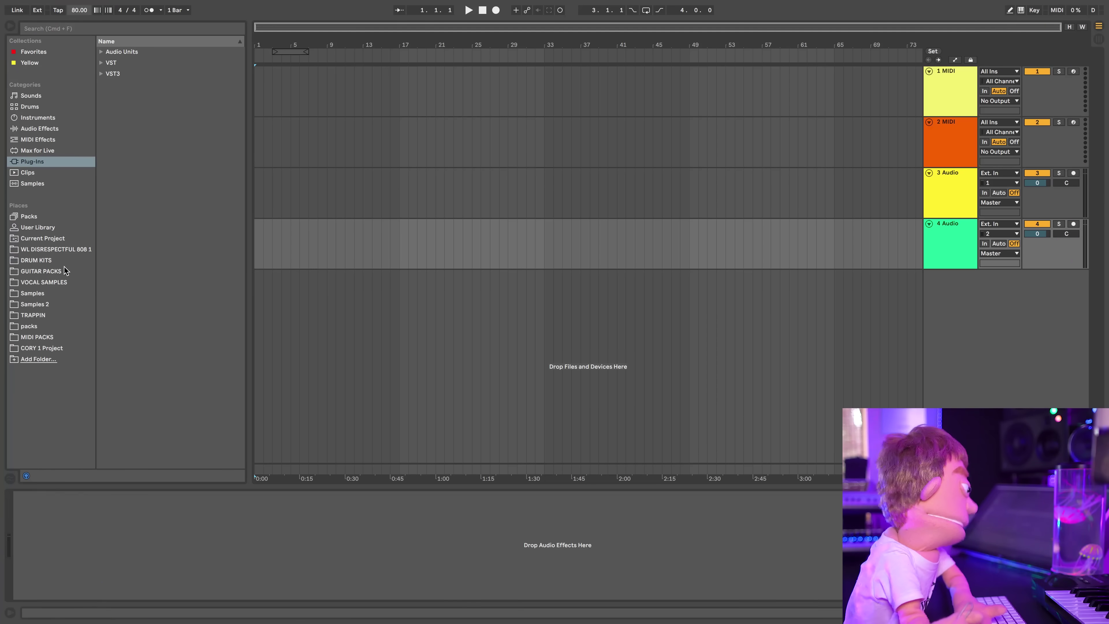
Open WL Electric Progressions 1 in GUITAR PACKS and audition loops from its 100 D MAJOR folder.
left_click(50, 272)
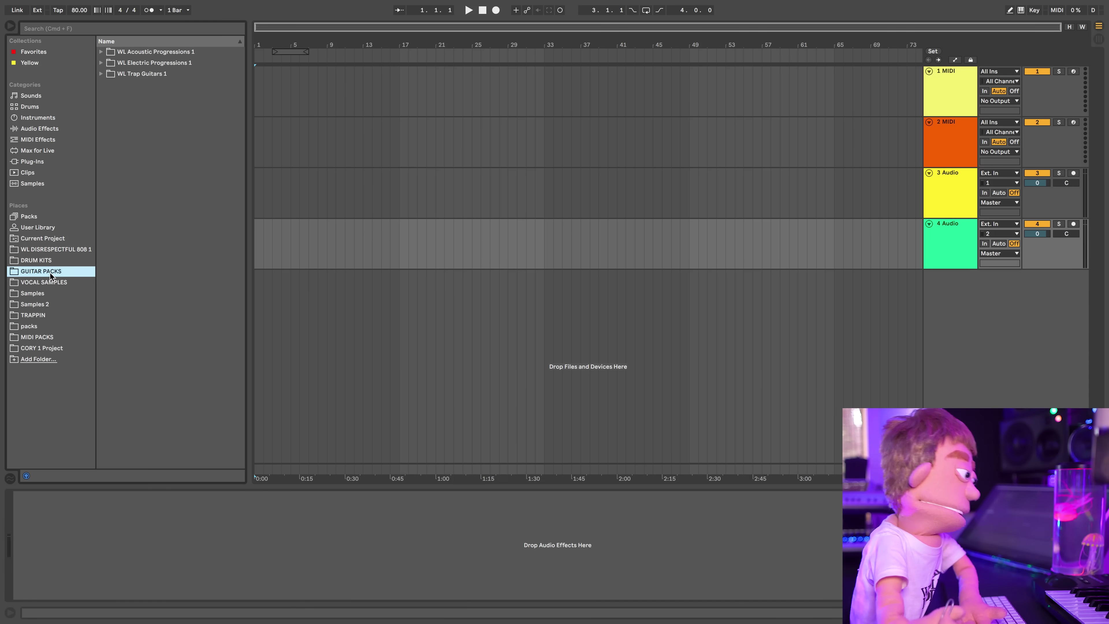
double_click(129, 59)
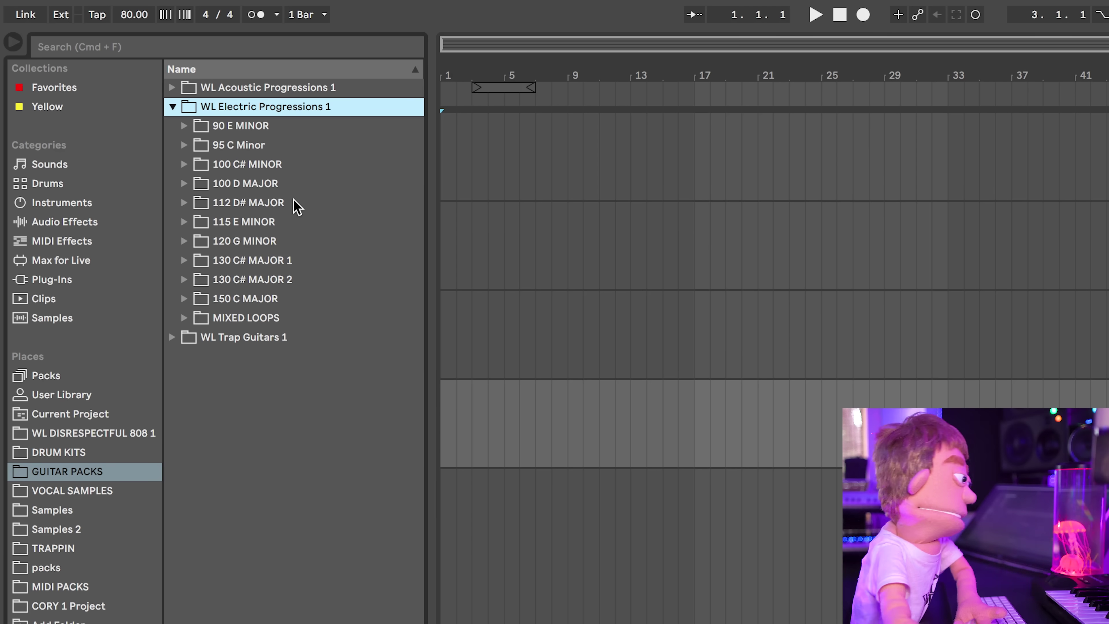
left_click(282, 183)
key("Right")
left_click(291, 199)
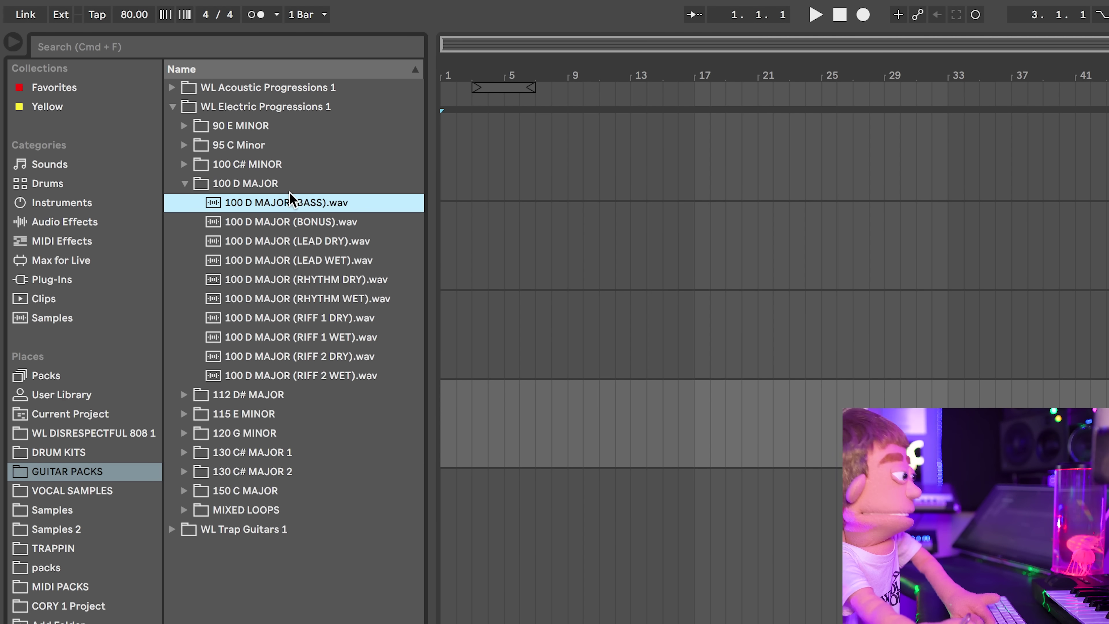
key("Down")
Place the dry chords loop from the 90 E MINOR folder at bar 1 of the 3 Audio track.
left_click(274, 126)
key("Right")
key("Down")
key("Down")
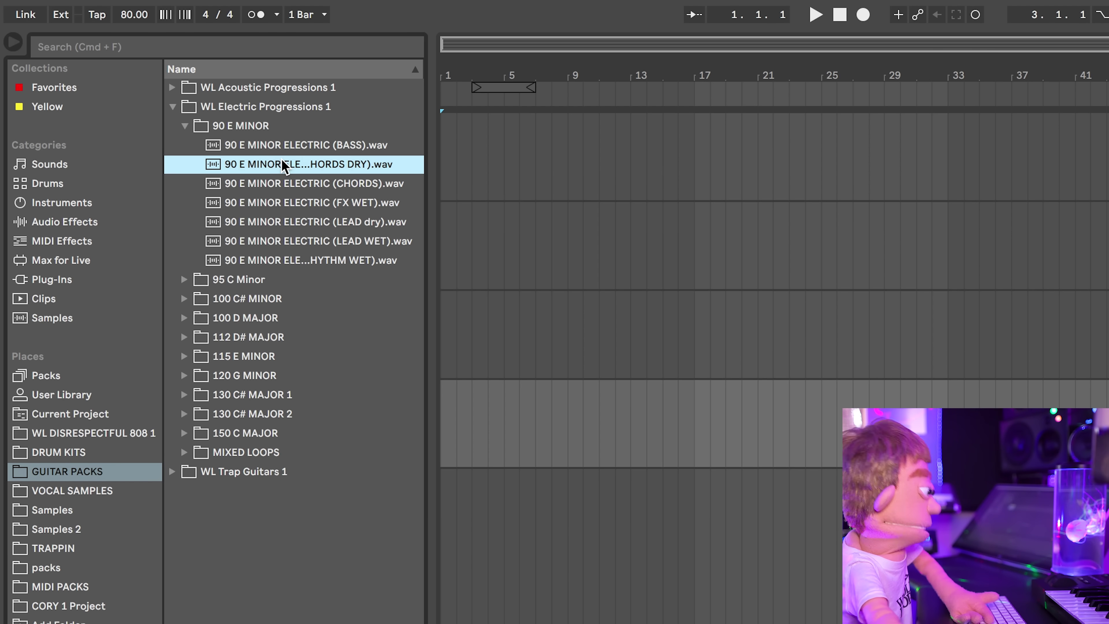
left_click_drag(282, 158, 441, 332)
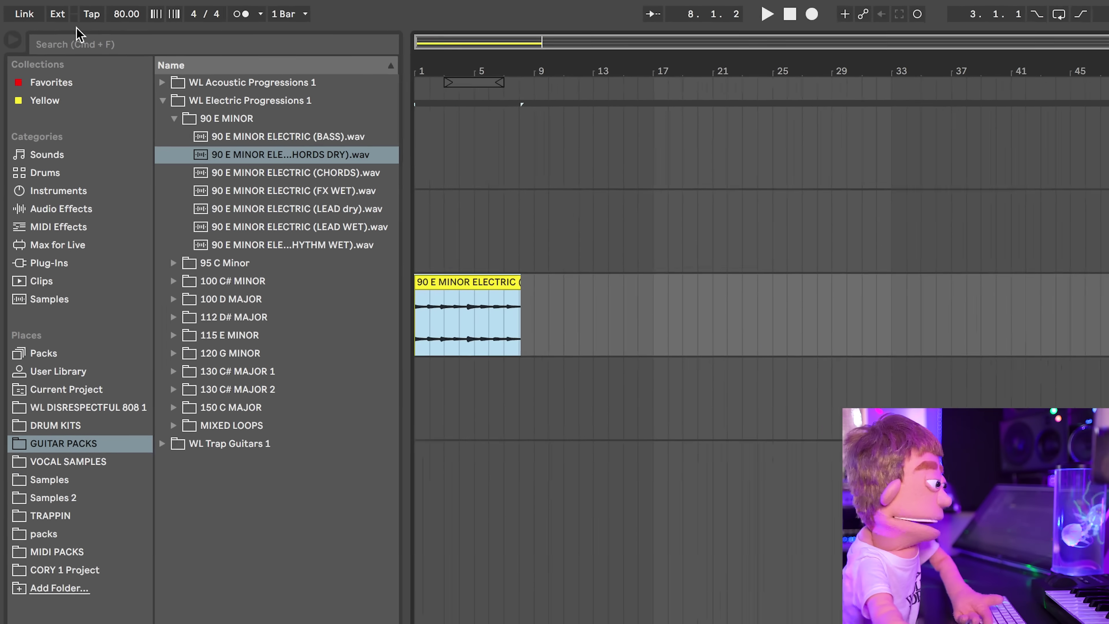
left_click(134, 15)
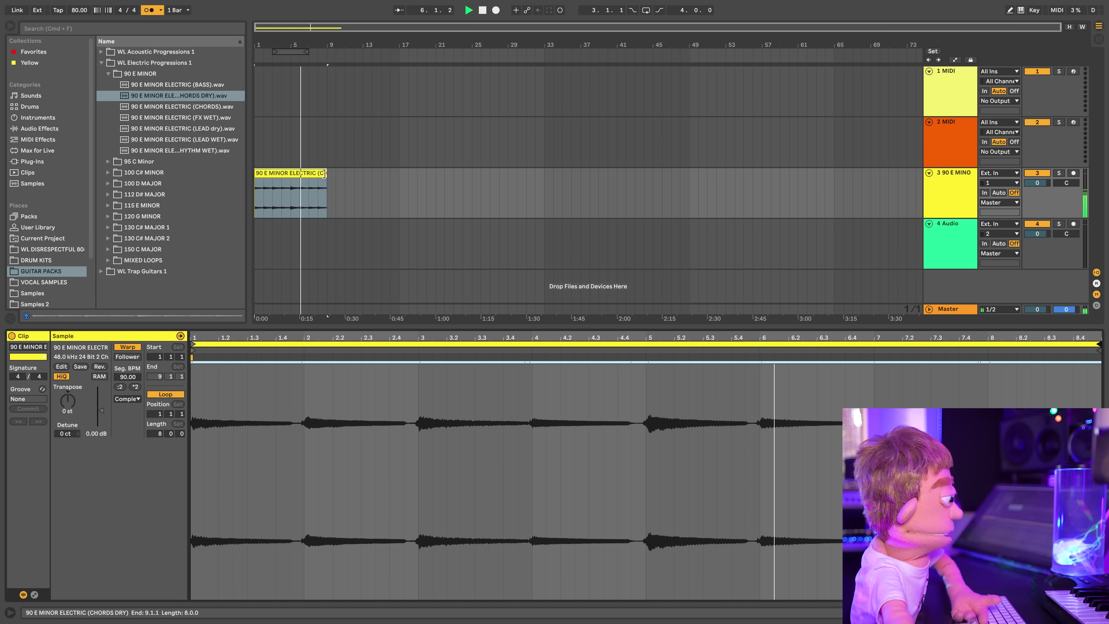
Extend the dry chords clip to bar 17, and move its track above the others with the name GUITAR.
left_click_drag(327, 172, 399, 173)
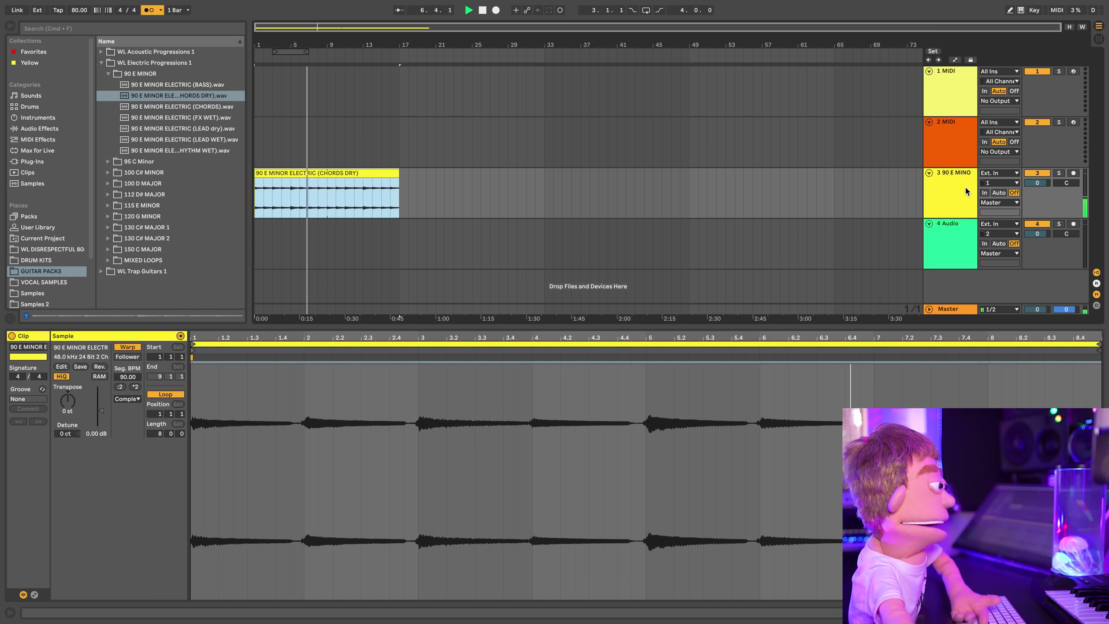
left_click(955, 105)
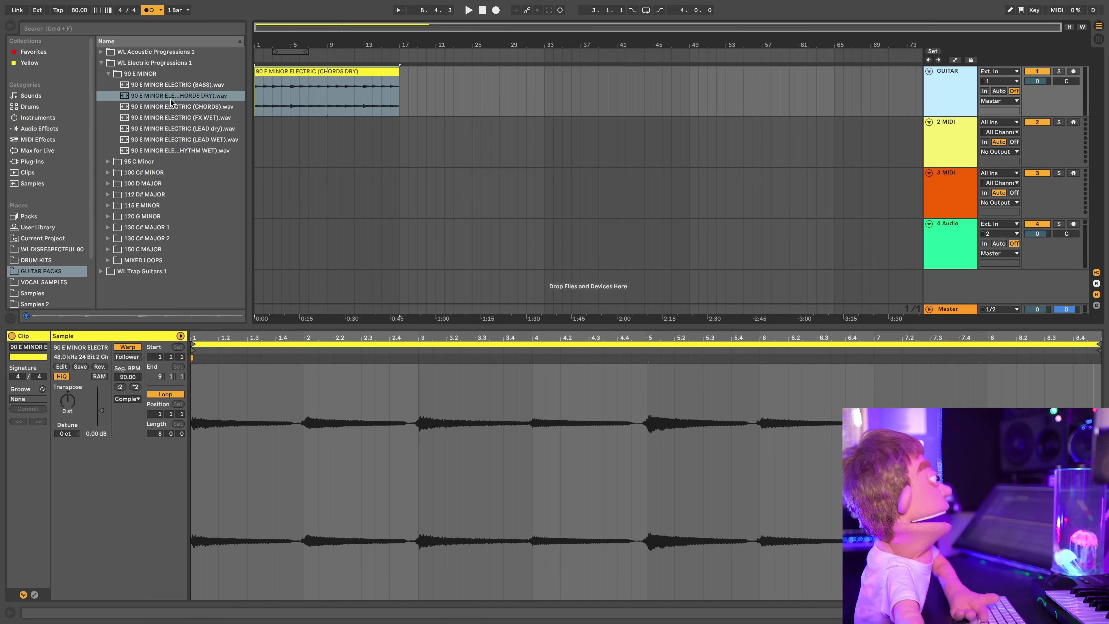
Audition the other 90 E MINOR loops and place 90 E MINOR ELECTRIC (LEAD dry) at bar 1 of the 4 Audio track.
key("Down")
key("Down")
key("Down")
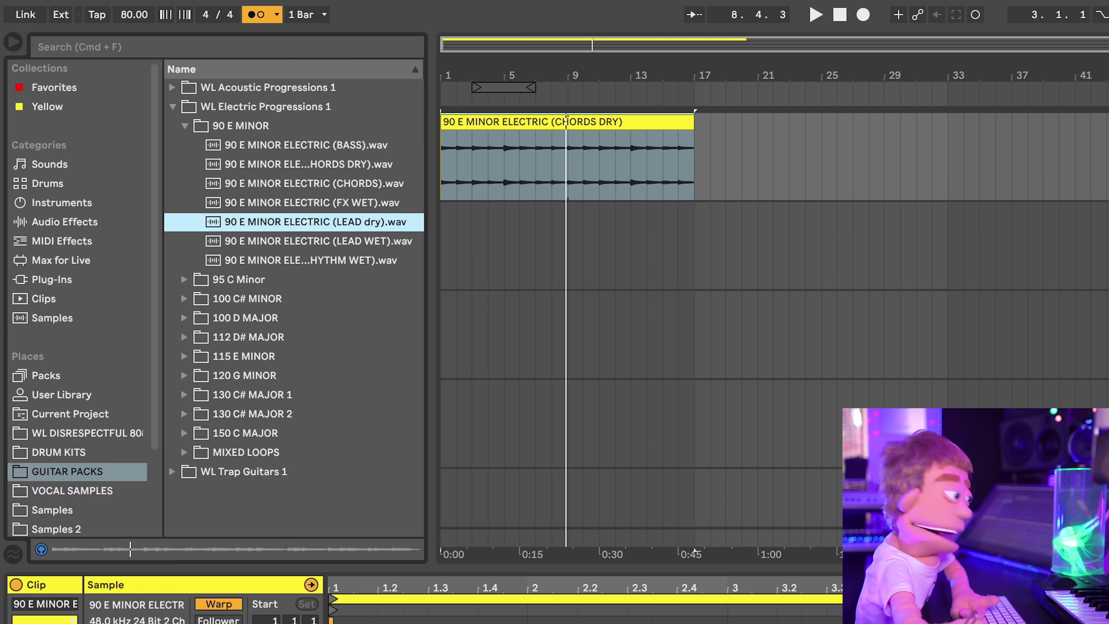
left_click_drag(320, 225, 445, 393)
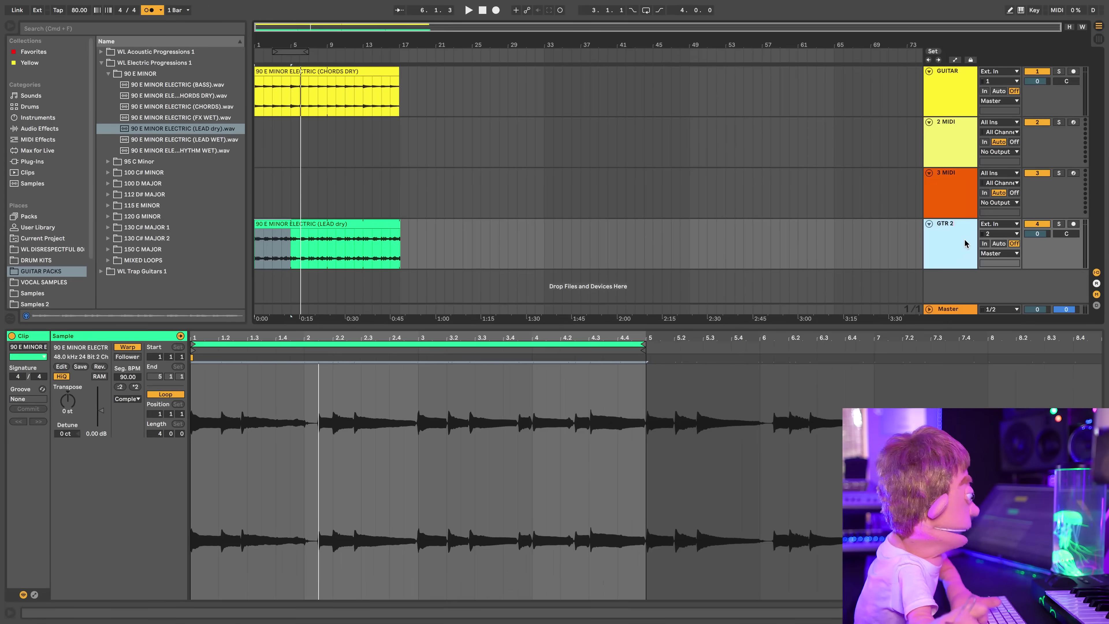
Move the GTR 2 track directly below GUITAR and play both guitar parts together.
left_click_drag(969, 239, 952, 123)
key("space")
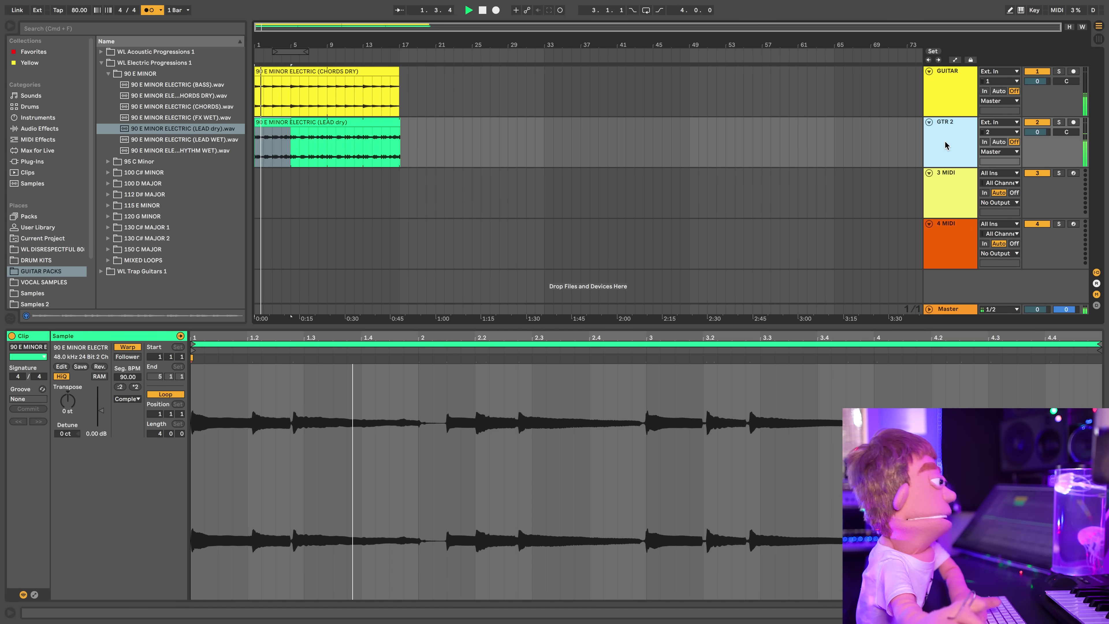
key("super+alt+l")
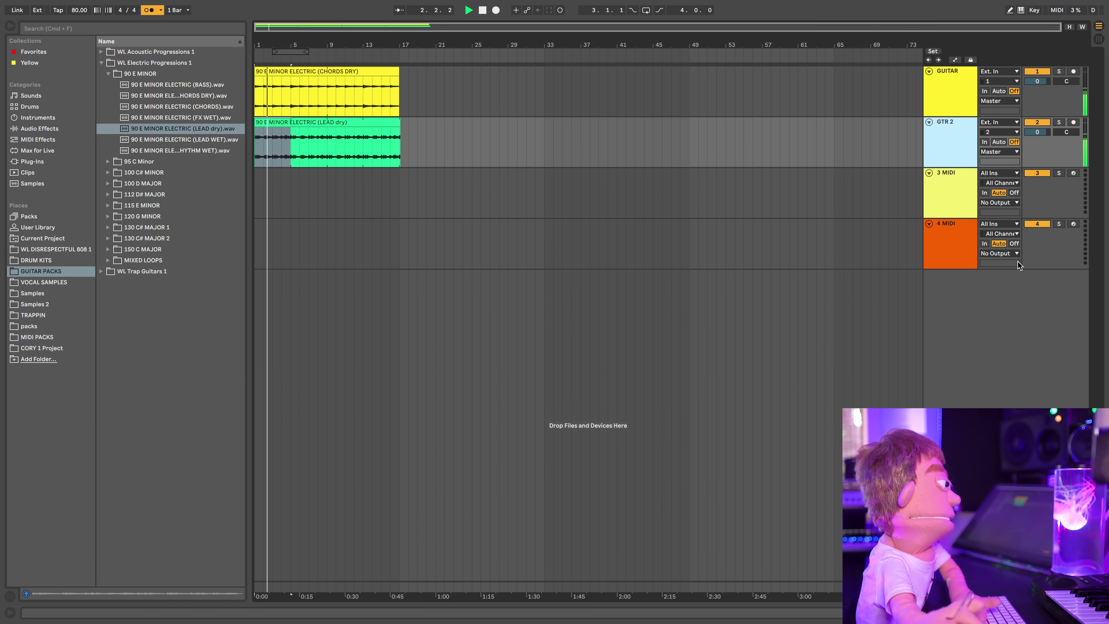
Search the plug-ins for HALF, load HalfTime onto GTR 2, and fine-adjust the lead clip's start at bar 1.
left_click(957, 209)
left_click(58, 29)
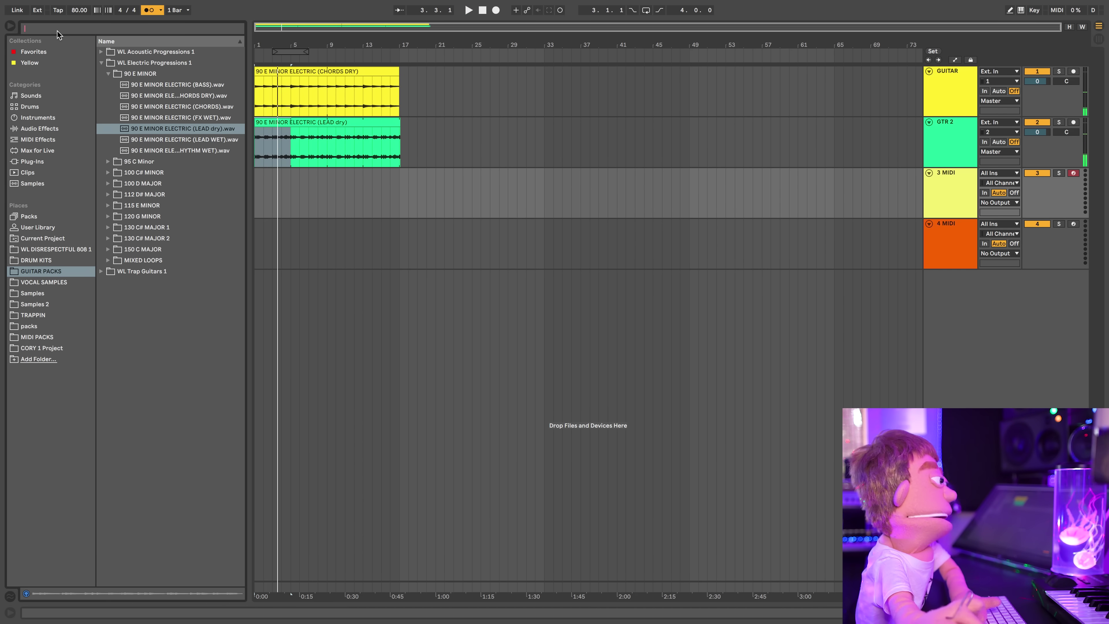
type("HALF")
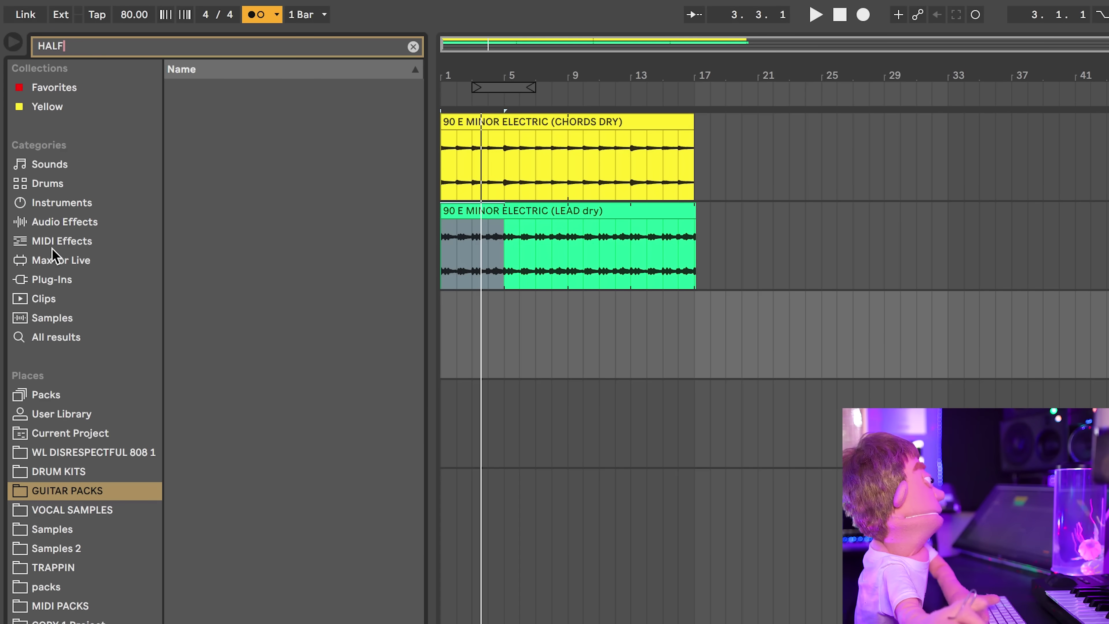
left_click(52, 280)
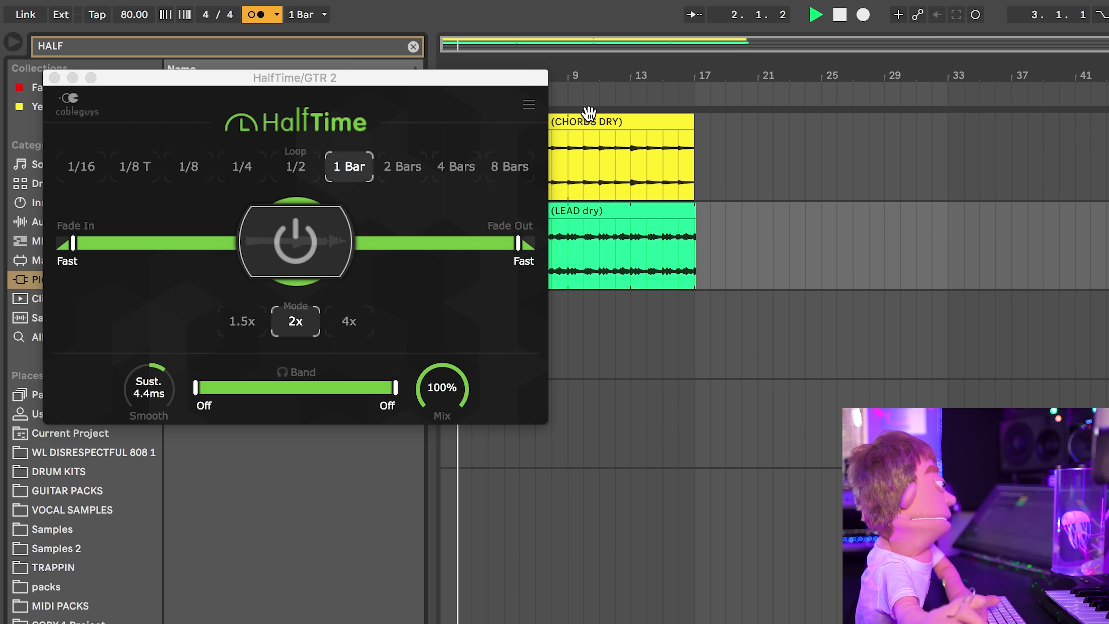
left_click_drag(357, 80, 1100, 253)
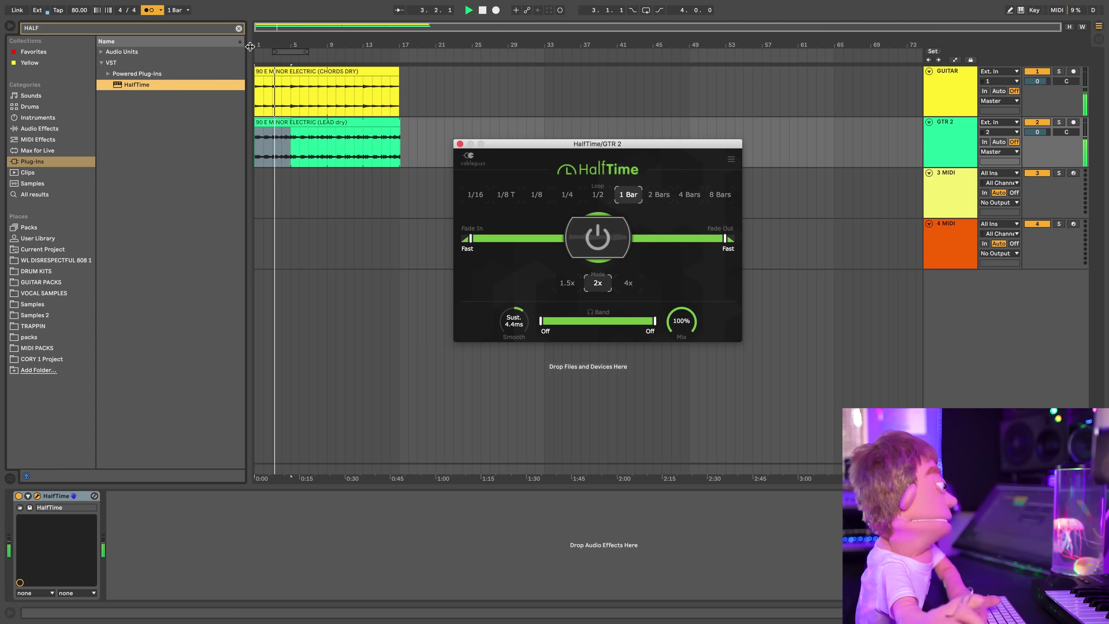
left_click_drag(331, 58, 331, 218)
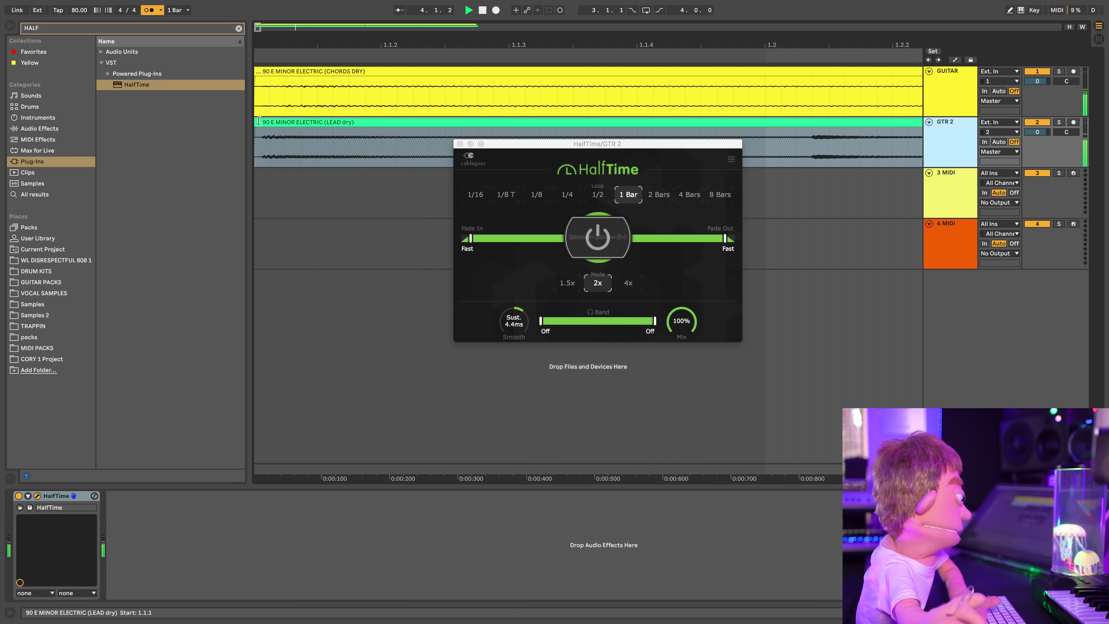
left_click_drag(256, 122, 261, 122)
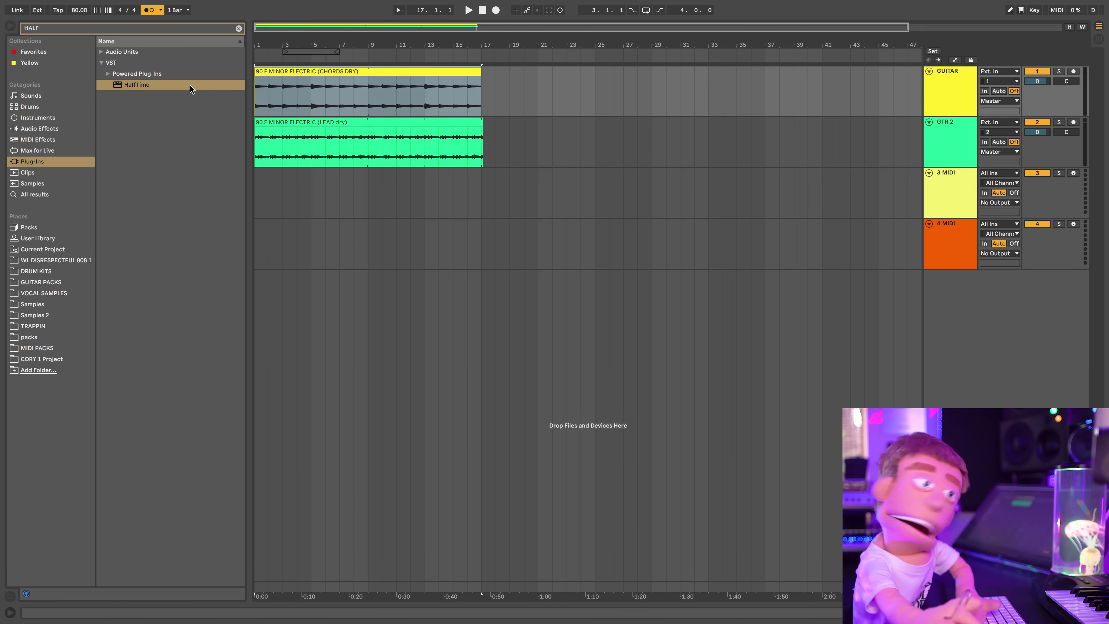
Add a Reverb after HalfTime on GTR 2 and set its Dry/Wet to 45%.
left_click(33, 128)
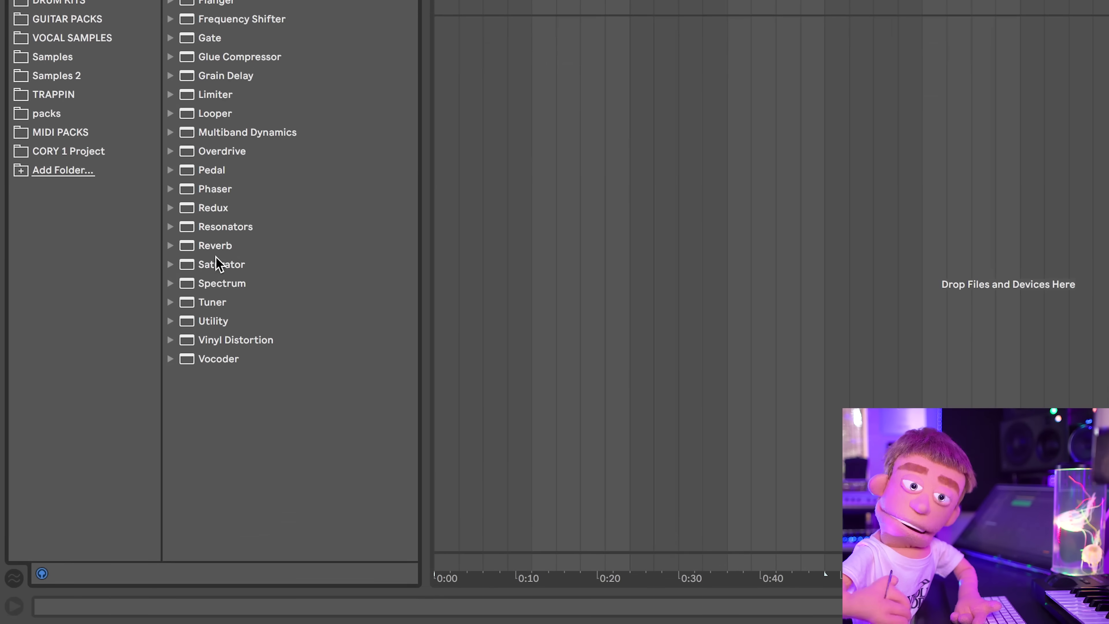
double_click(215, 245)
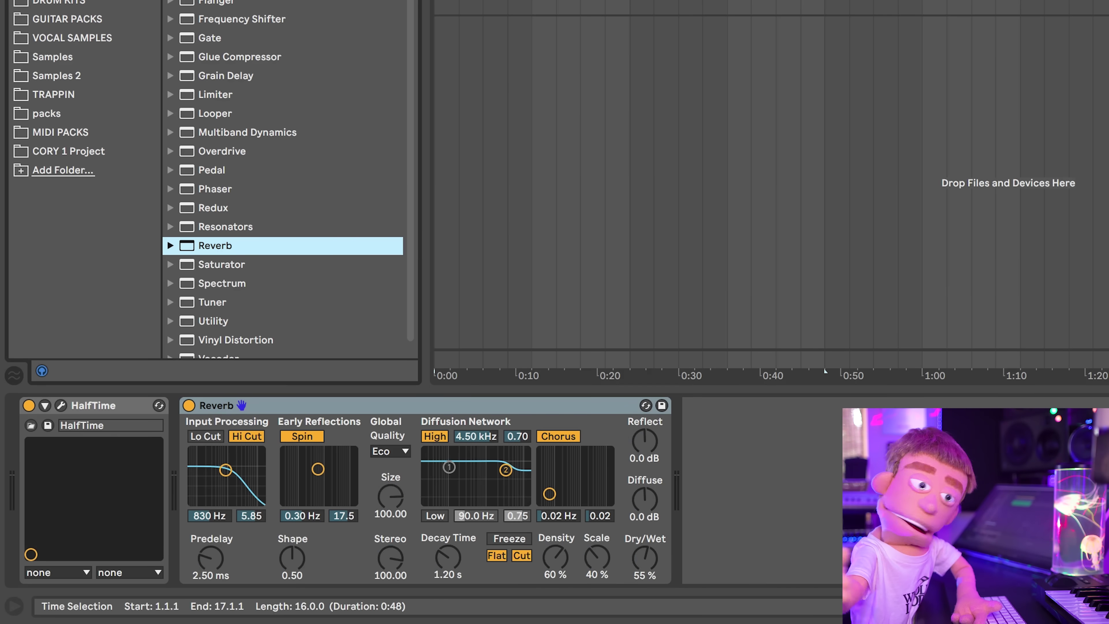
left_click_drag(646, 552, 646, 563)
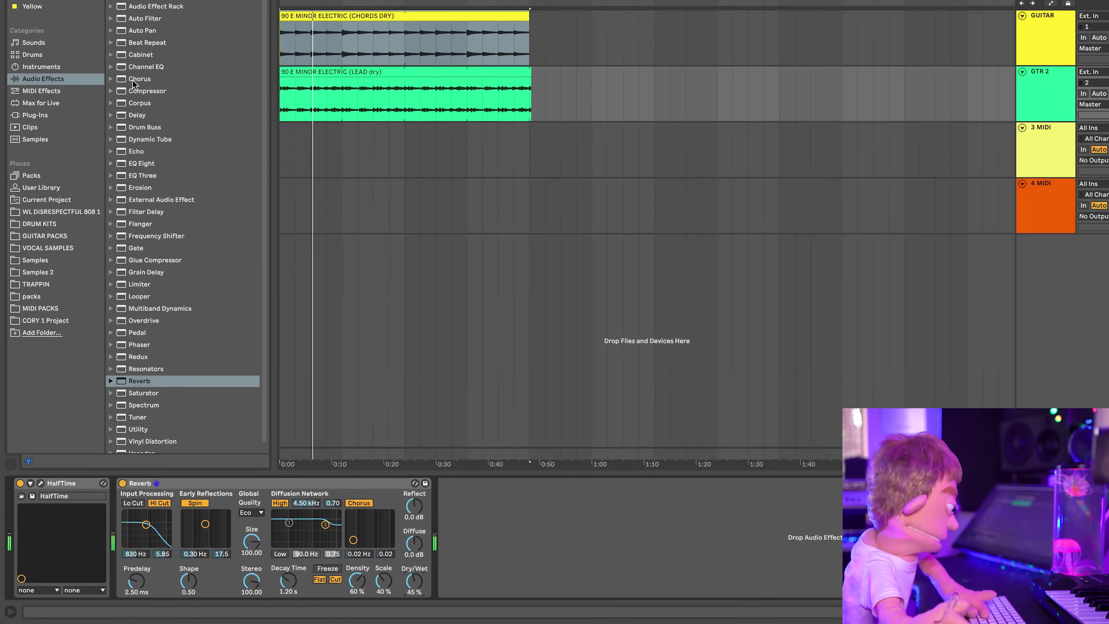
Add Chorus to GUITAR with 47% Feedback and 17% Dry/Wet, and pan GUITAR to 15R and GTR 2 to 15L.
left_click(133, 80)
left_click(288, 50)
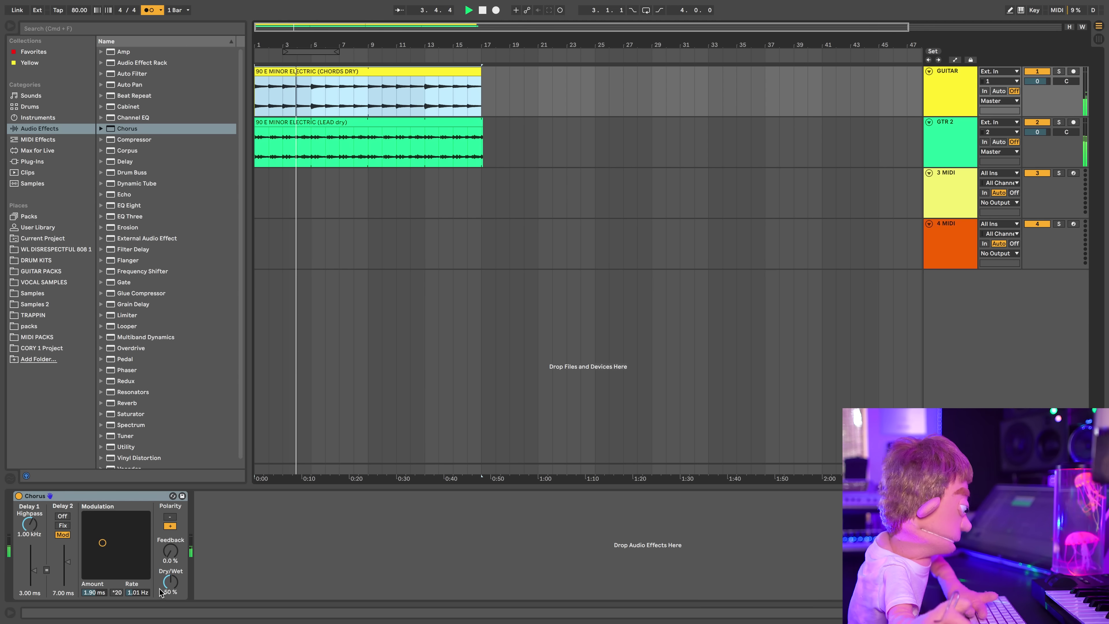
left_click_drag(161, 592, 161, 605)
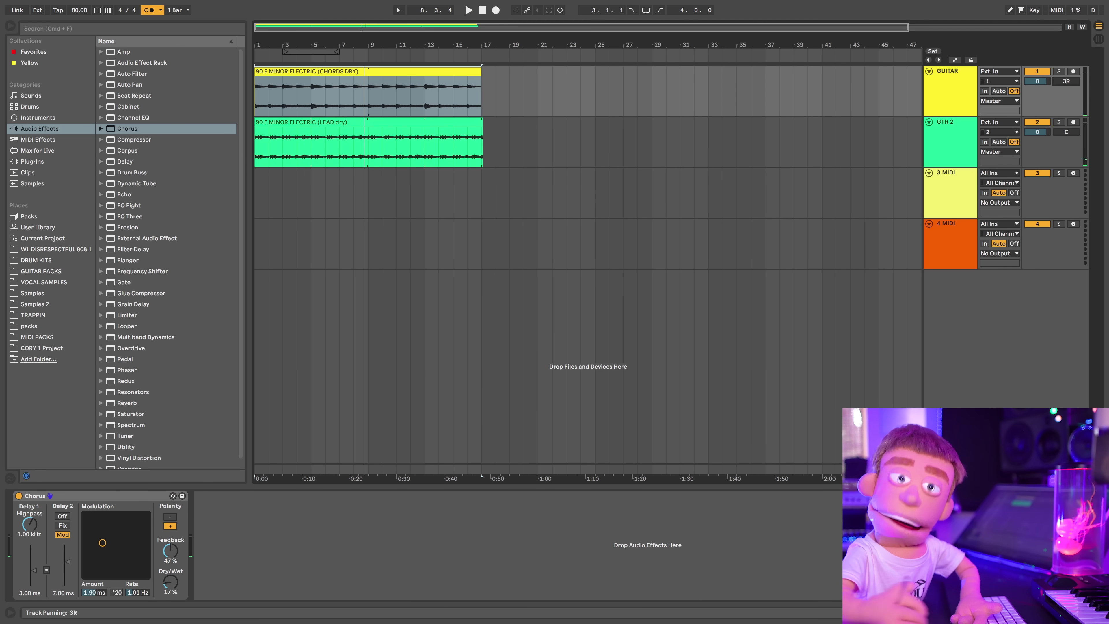
left_click_drag(1073, 95, 1066, 149)
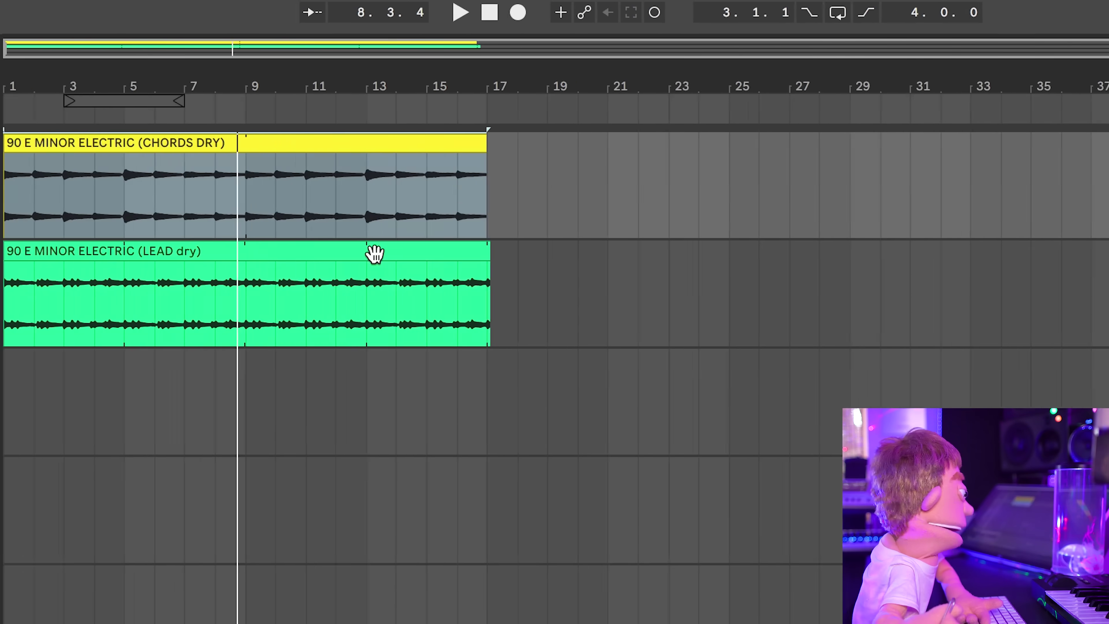
Loop playback over bars 1 to 17 and trim the lead guitar clip's overhang at bar 17.
left_click(377, 253)
key("ctrl+l")
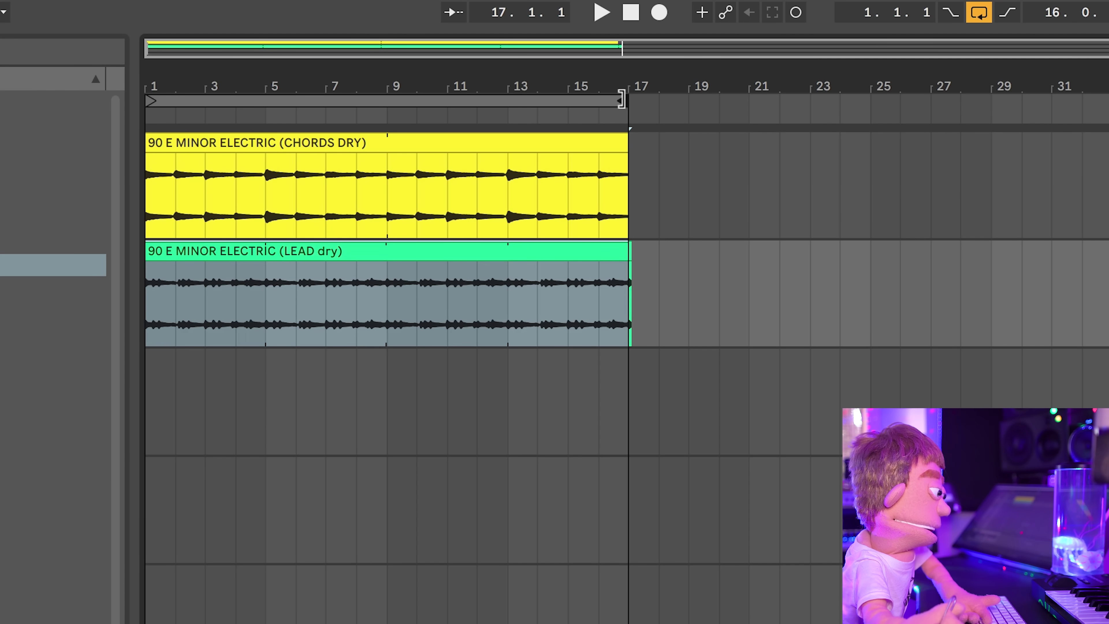
left_click_drag(662, 245, 627, 268)
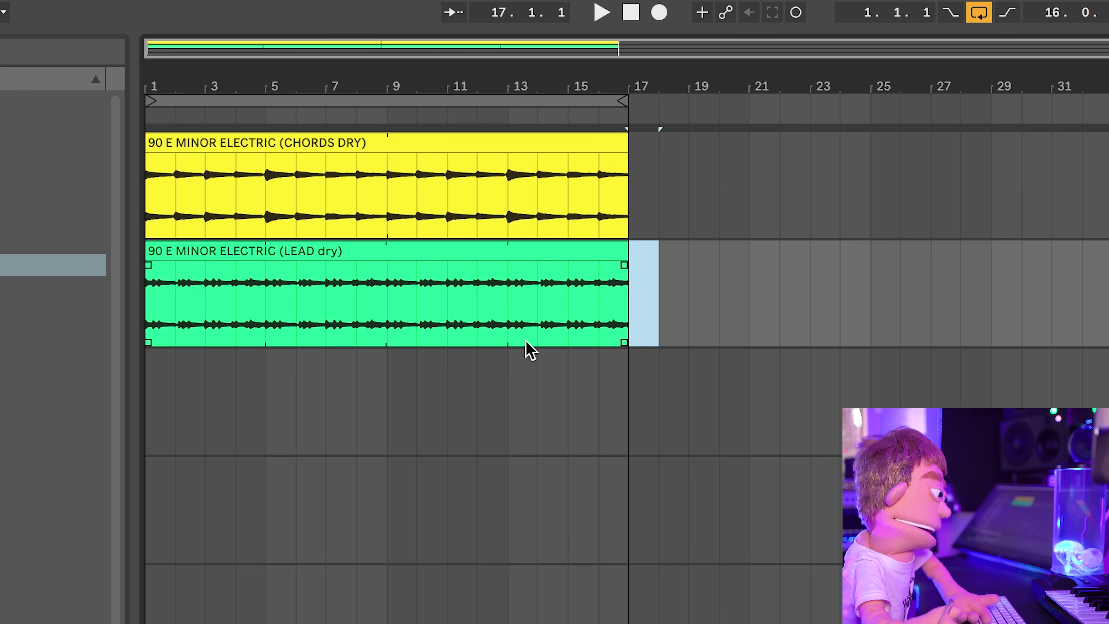
Delete the unused 3 MIDI track and insert a new audio track below GTR 2.
left_click(816, 417)
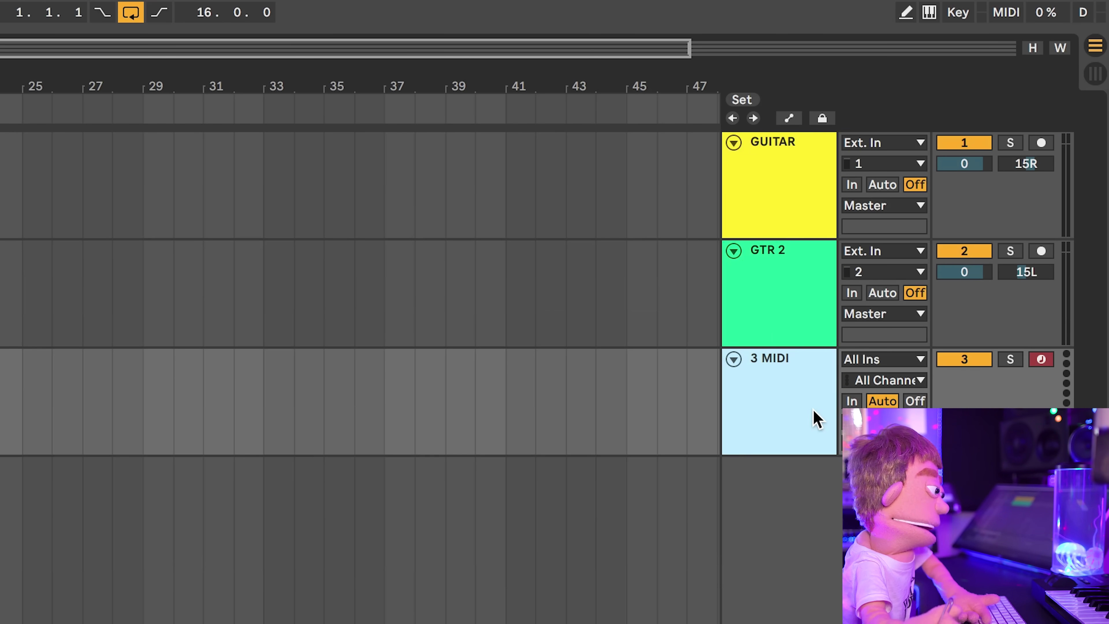
key("Delete")
key("super+t")
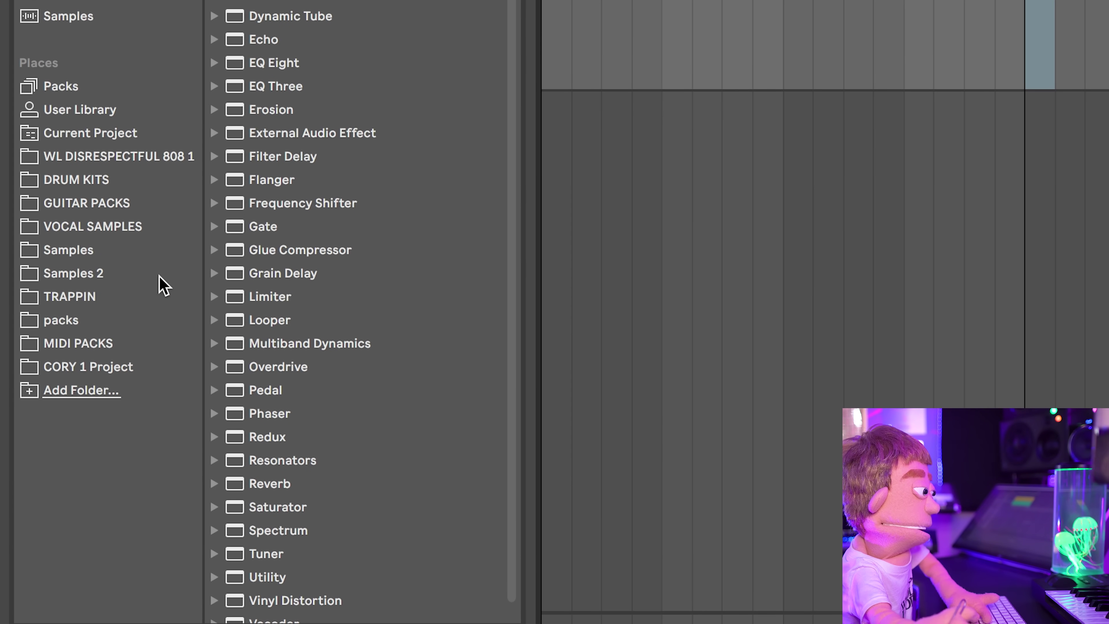
Open the MALE VOCALS DRY folder of WL ORGANIC MALE VOCALS in the VOCAL SAMPLES place.
left_click(98, 229)
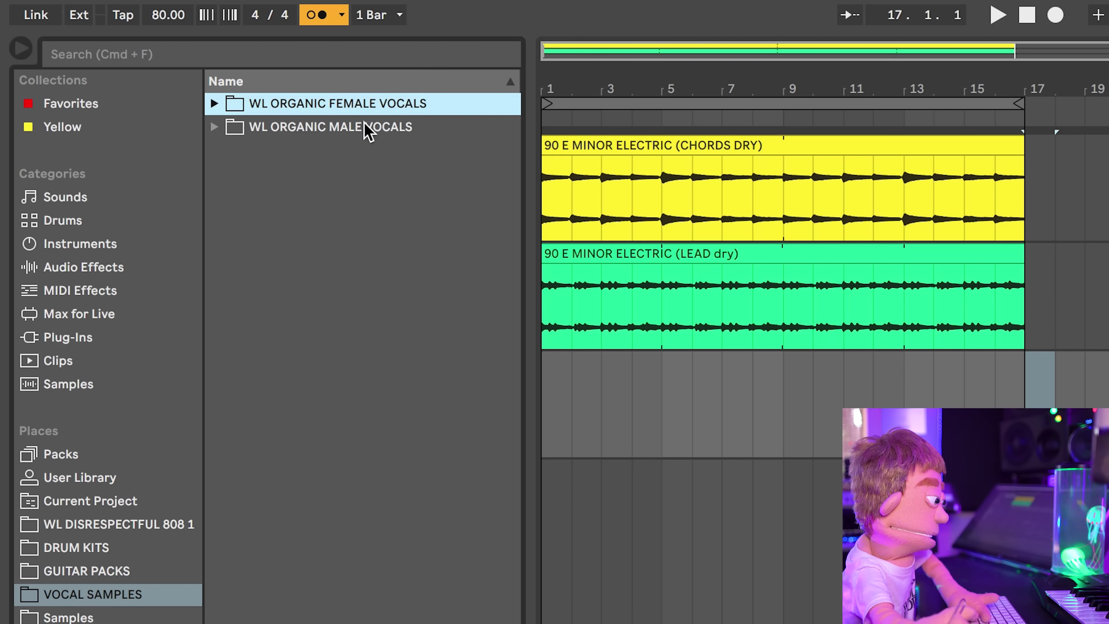
double_click(374, 129)
double_click(374, 154)
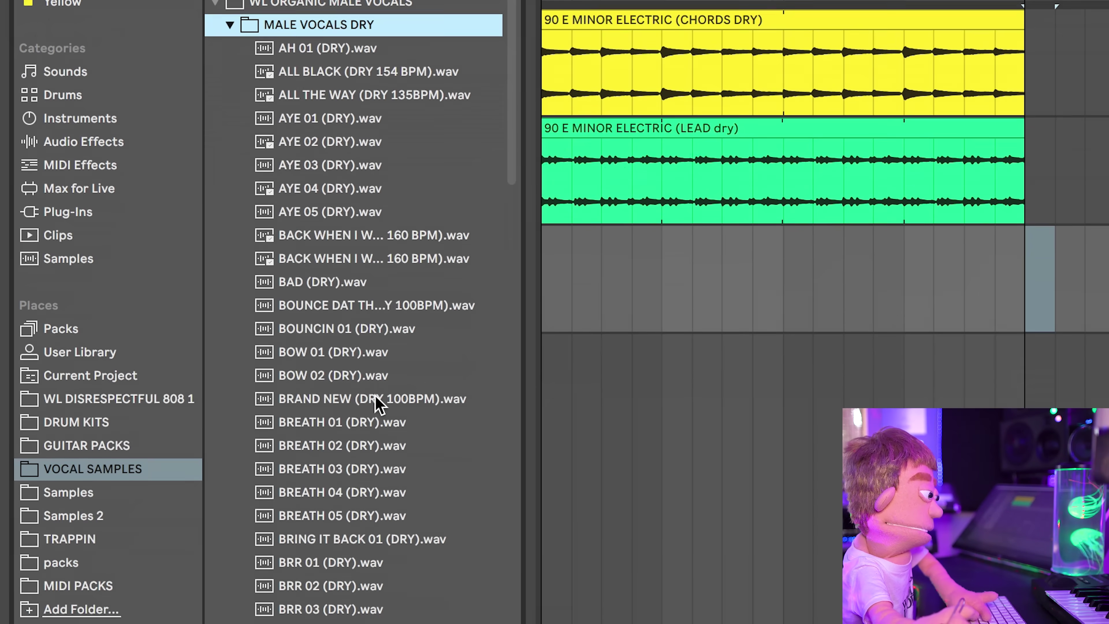
scroll(358, 585, "down", 20)
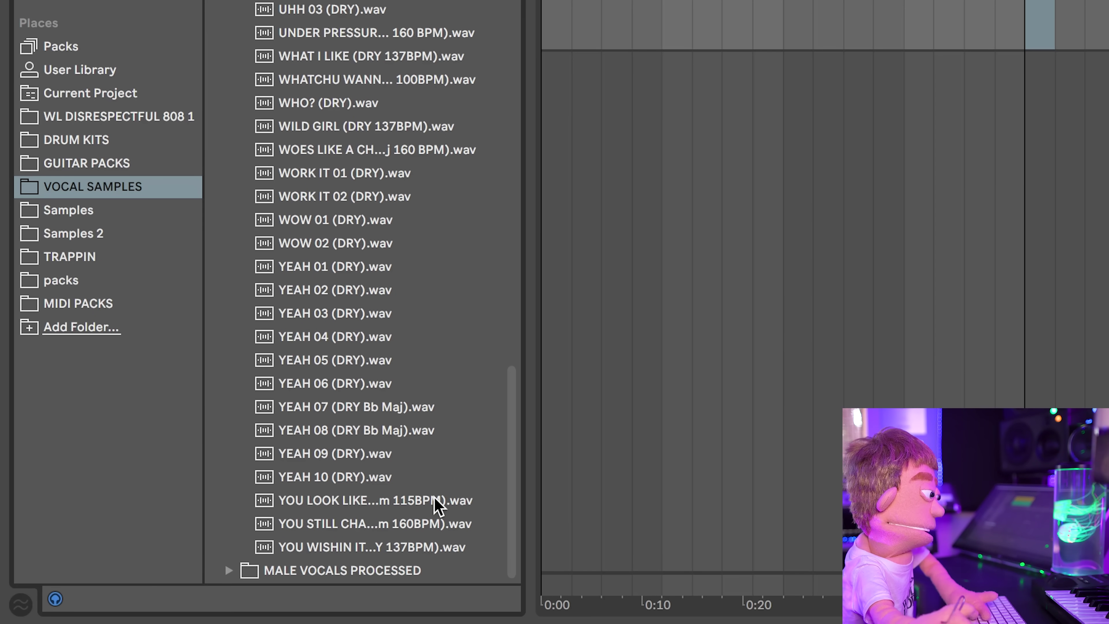
Audition the dry male vocal samples from the YEAH group back up through the list to MELODY 01.
left_click(414, 454)
left_click(425, 430)
left_click(428, 292)
key("Up")
key("Up")
key("Up")
key("Up")
key("Up")
key("Up")
key("Up")
key("Up")
key("Up")
key("Up")
key("Up")
key("Up")
key("Up")
key("Up")
key("Up")
key("Up")
key("Up")
key("Up")
key("Up")
key("Up")
key("Up")
key("Up")
key("Up")
key("Up")
key("Up")
key("Up")
key("Up")
key("Up")
key("Up")
key("Up")
key("Up")
key("Up")
key("Up")
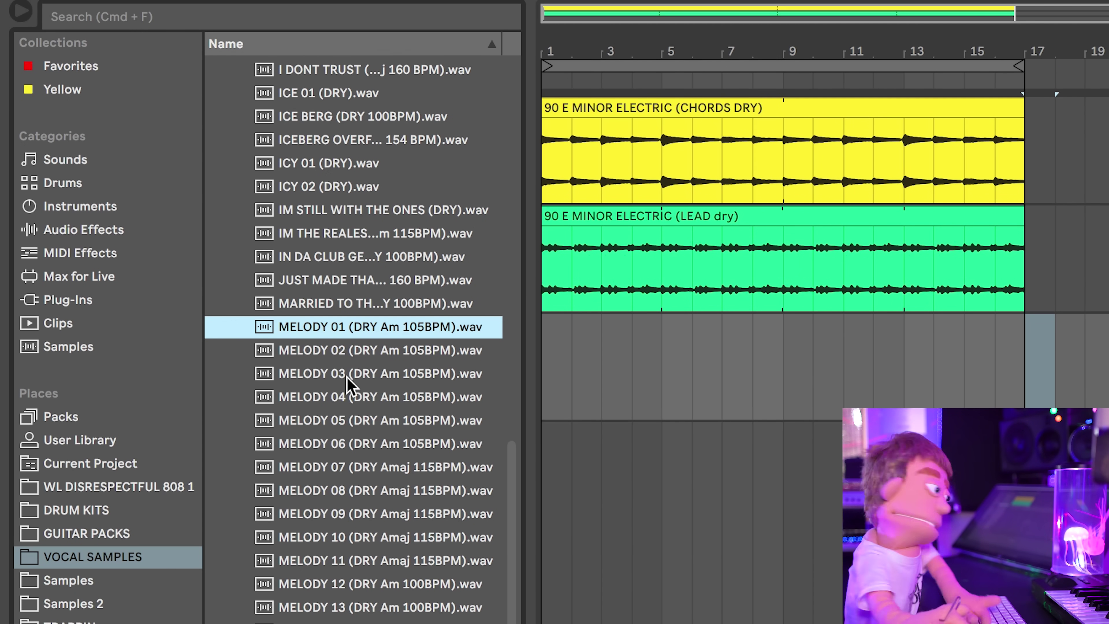
Place MELODY 01 (DRY Am 105BPM) at bar 1 of the new audio track and play it with the guitars.
left_click_drag(356, 321, 554, 347)
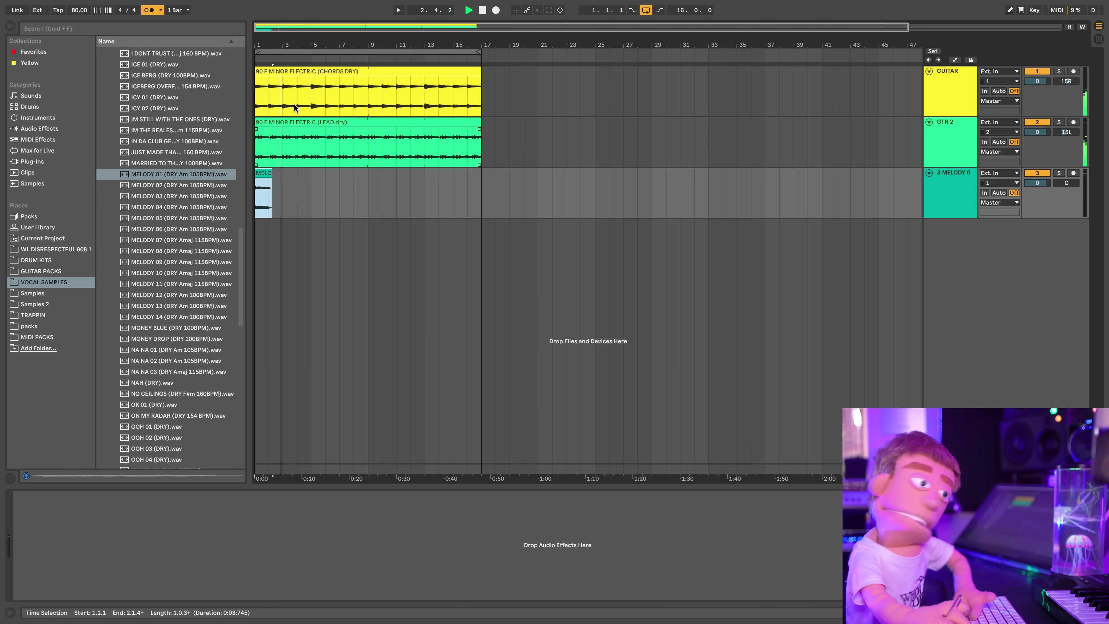
left_click(258, 168)
key("space")
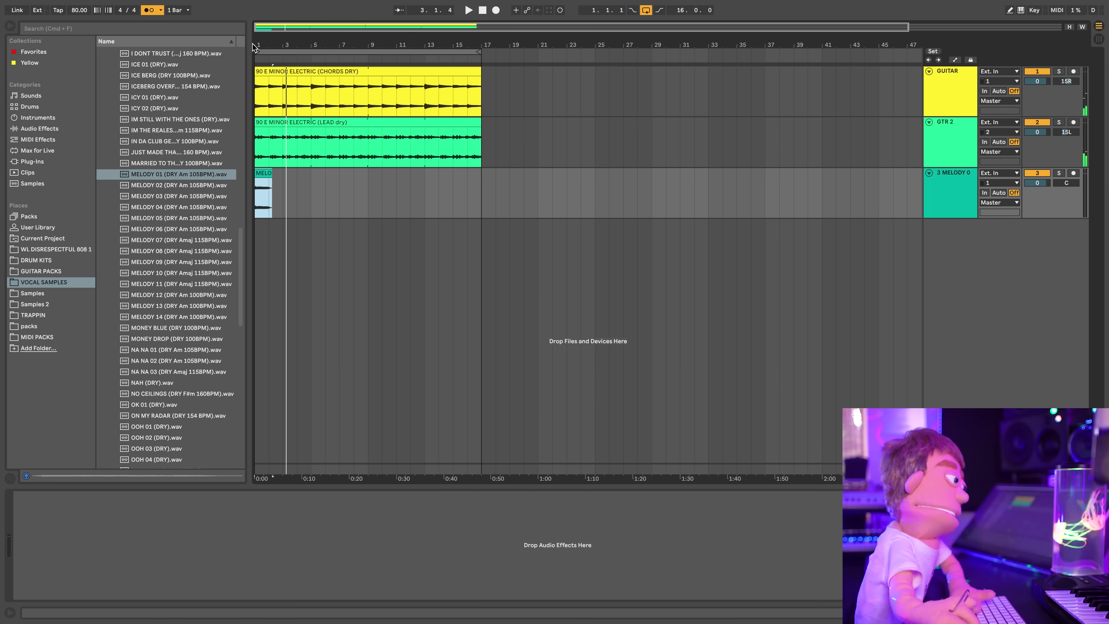
key("z")
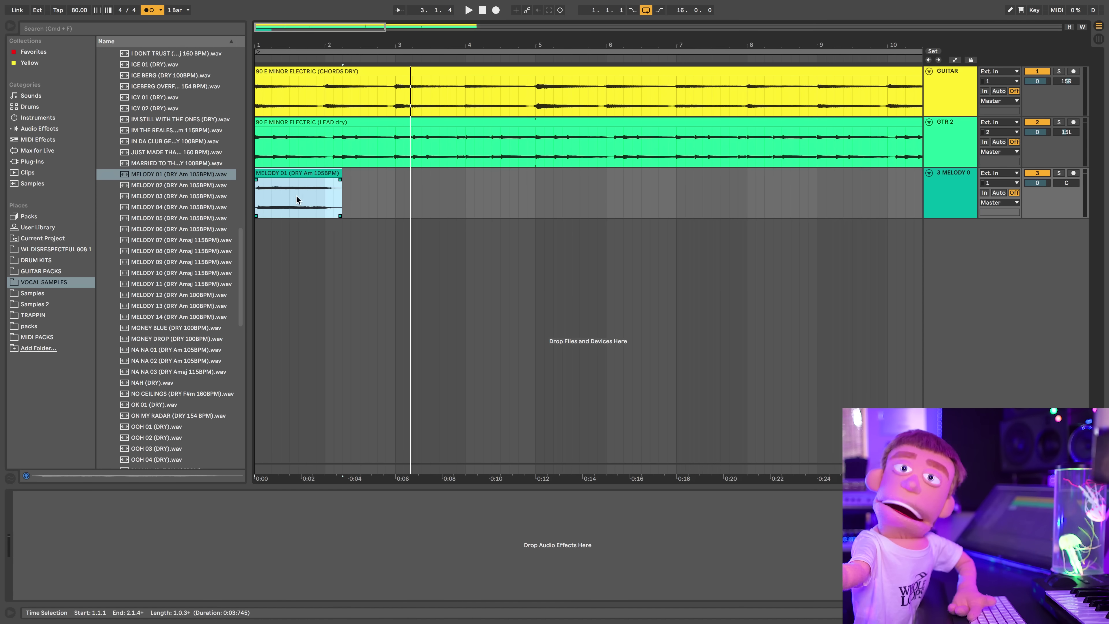
Play the vocal melody with the guitars and copy the MELODY 01 clip to bar 3 of its track.
key("space")
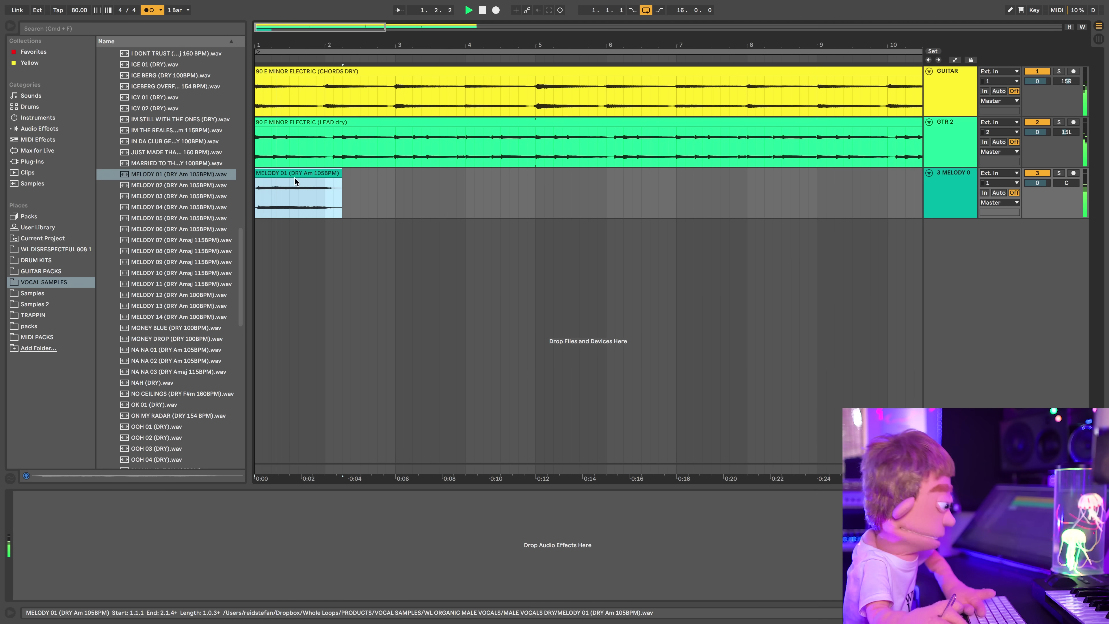
key("plus")
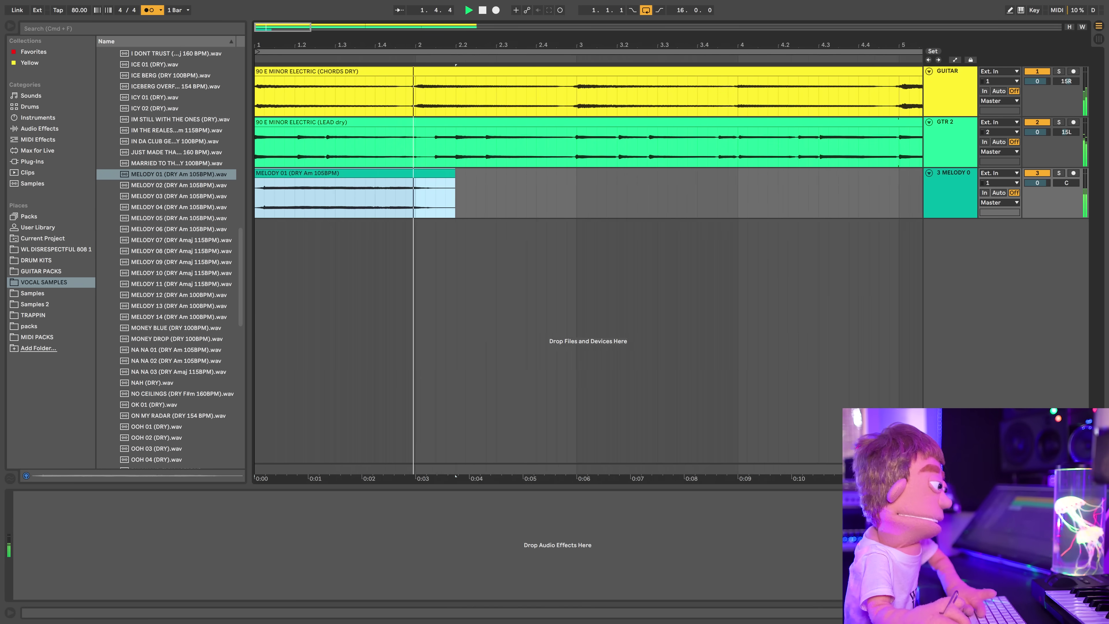
key("minus")
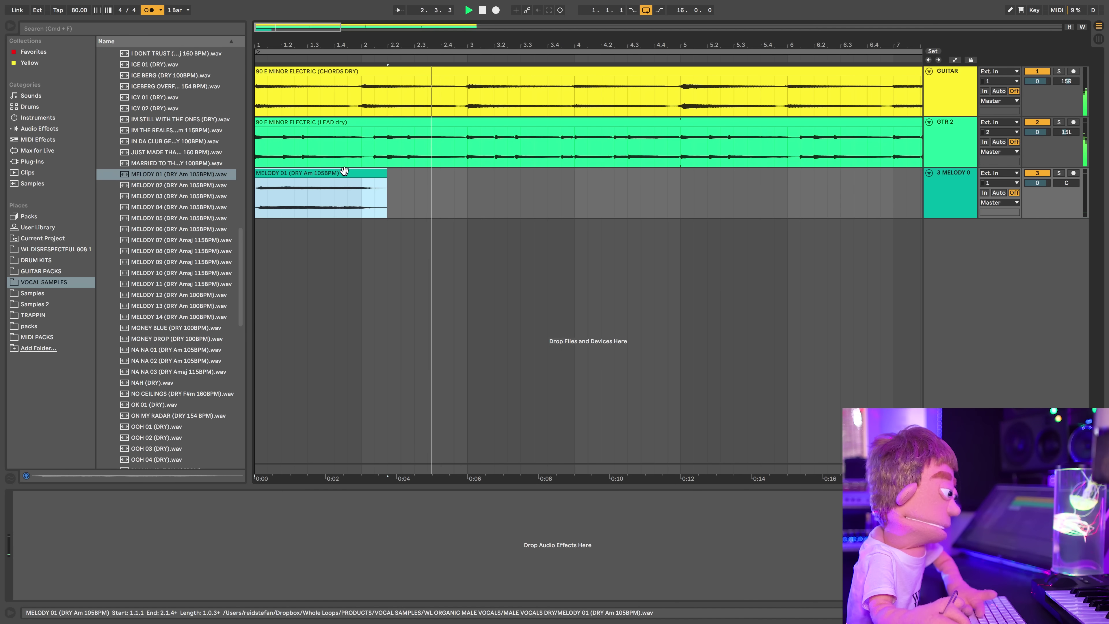
left_click_drag(344, 171, 548, 171)
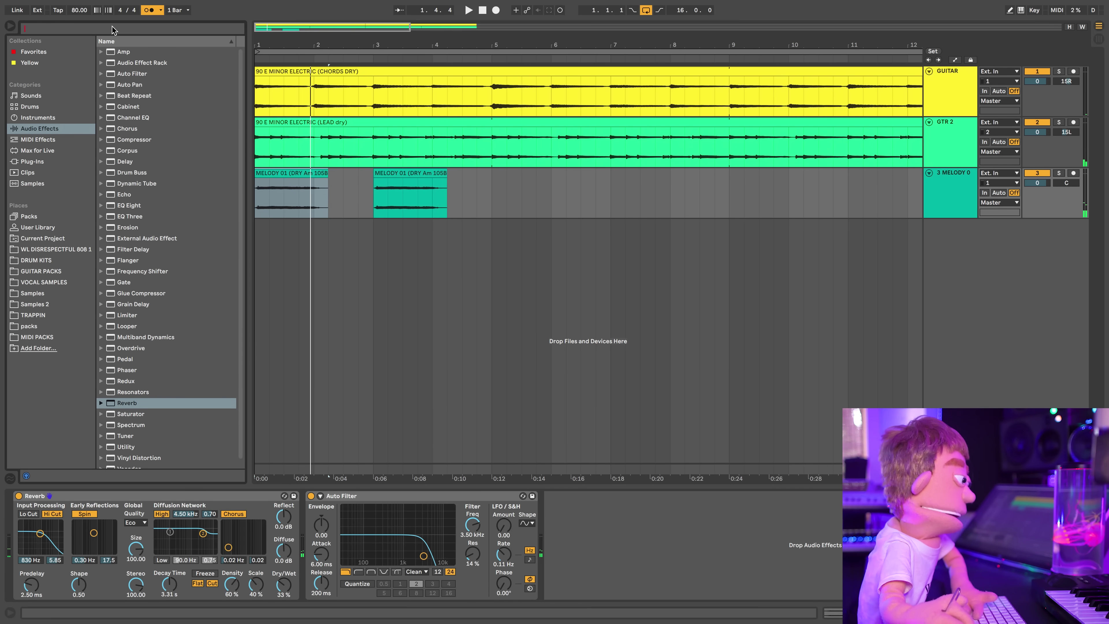
Search for "little" among the plug-ins and add the Soundtoys LittleAlterBoy VST ahead of the Reverb on the melody track.
type("little")
left_click(26, 162)
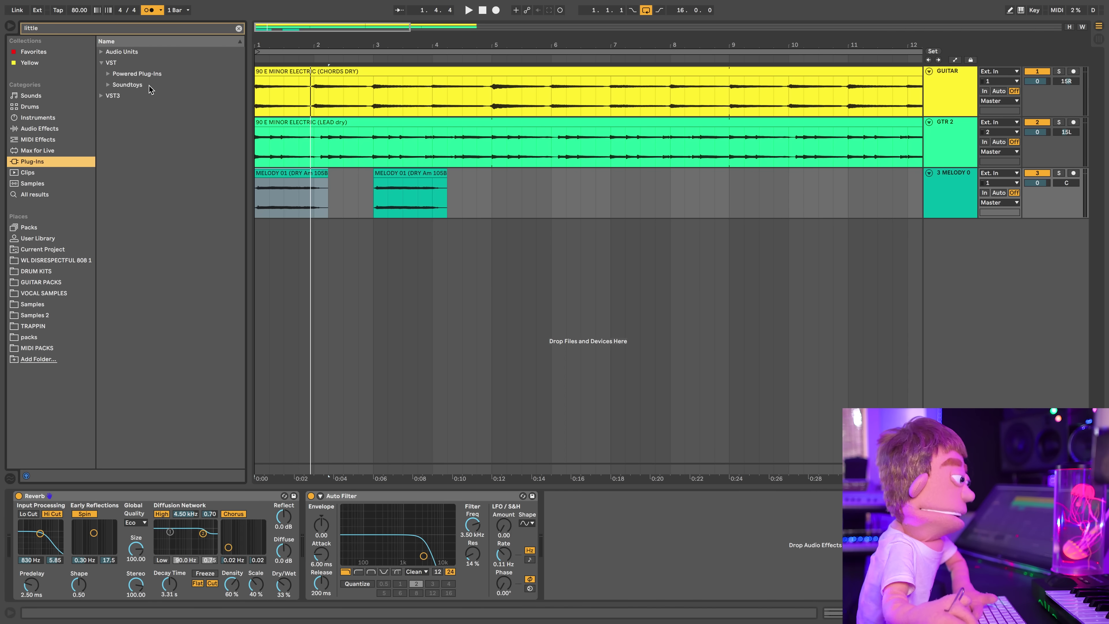
left_click(131, 85)
left_click(144, 96)
left_click(141, 118)
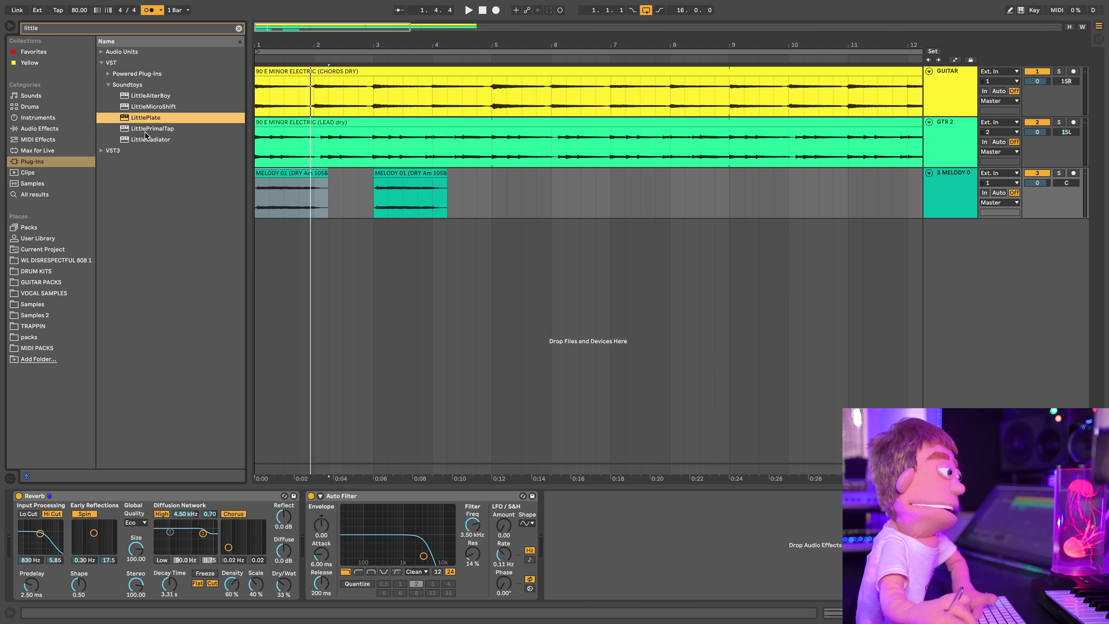
left_click_drag(145, 96, 58, 498)
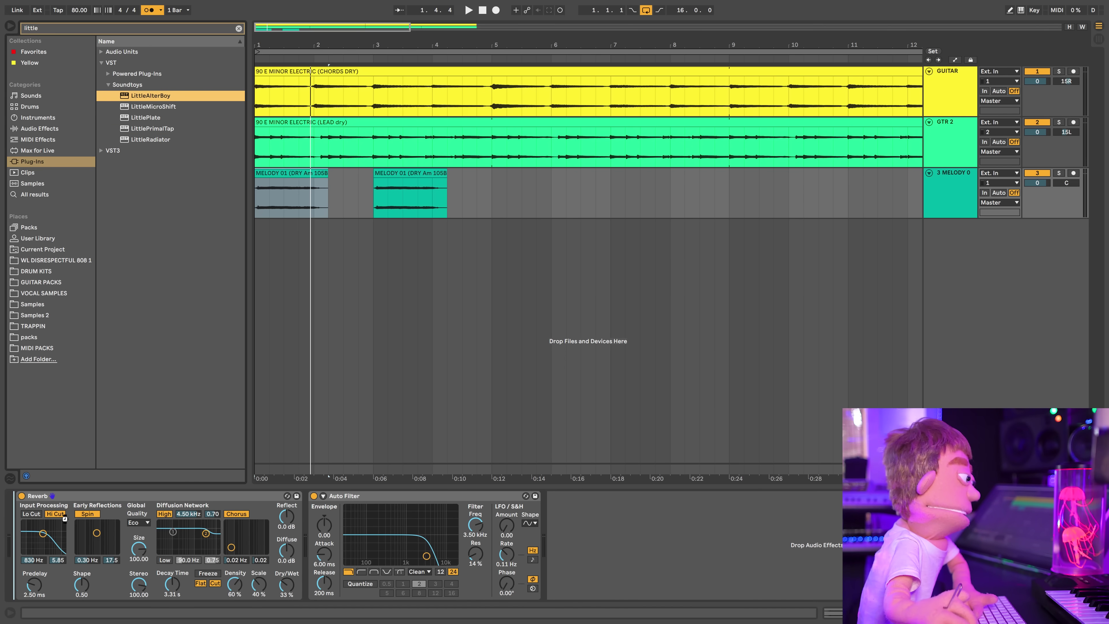
left_click_drag(270, 215, 270, 217)
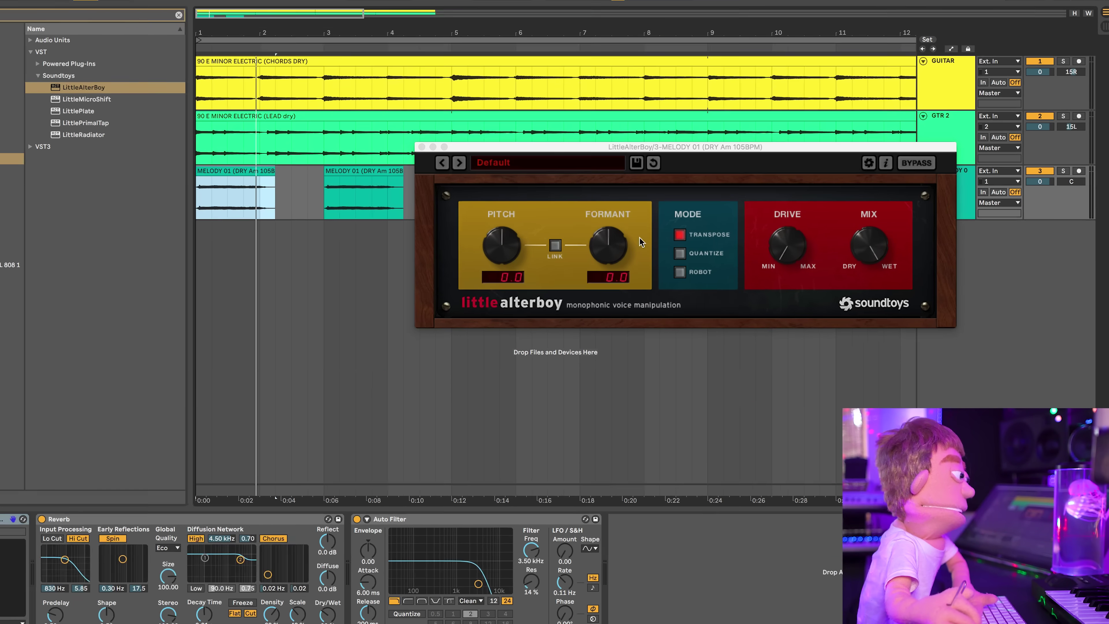
Automate LittleAlterBoy's Formant so it starts low at bar 1 and ramps up to the end of the first melody clip.
left_click_drag(636, 243, 626, 265)
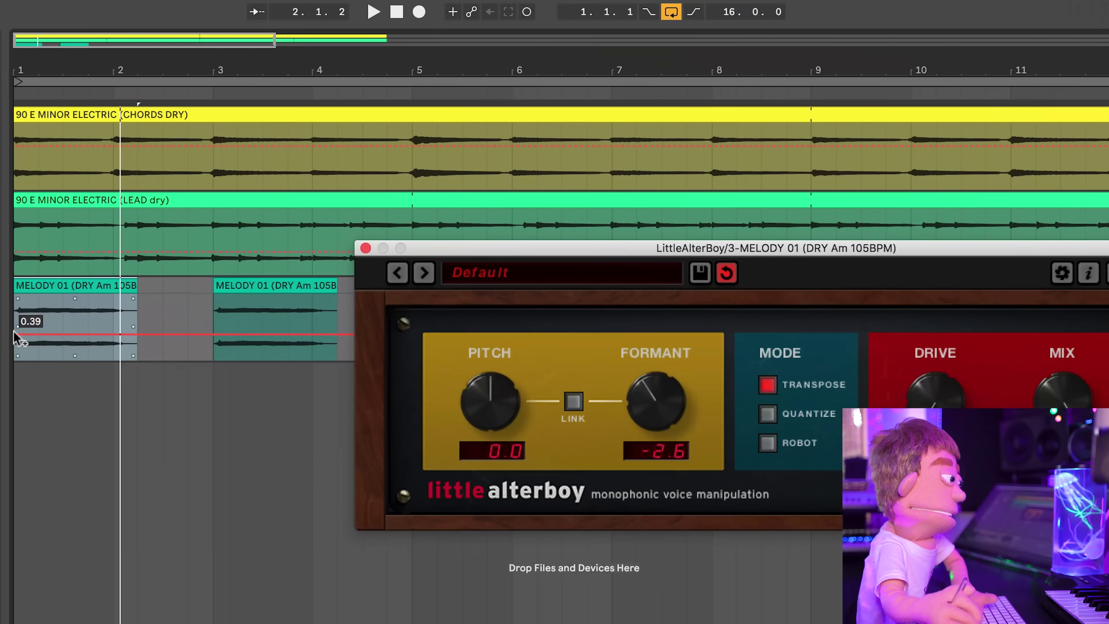
left_click_drag(371, 284, 370, 301)
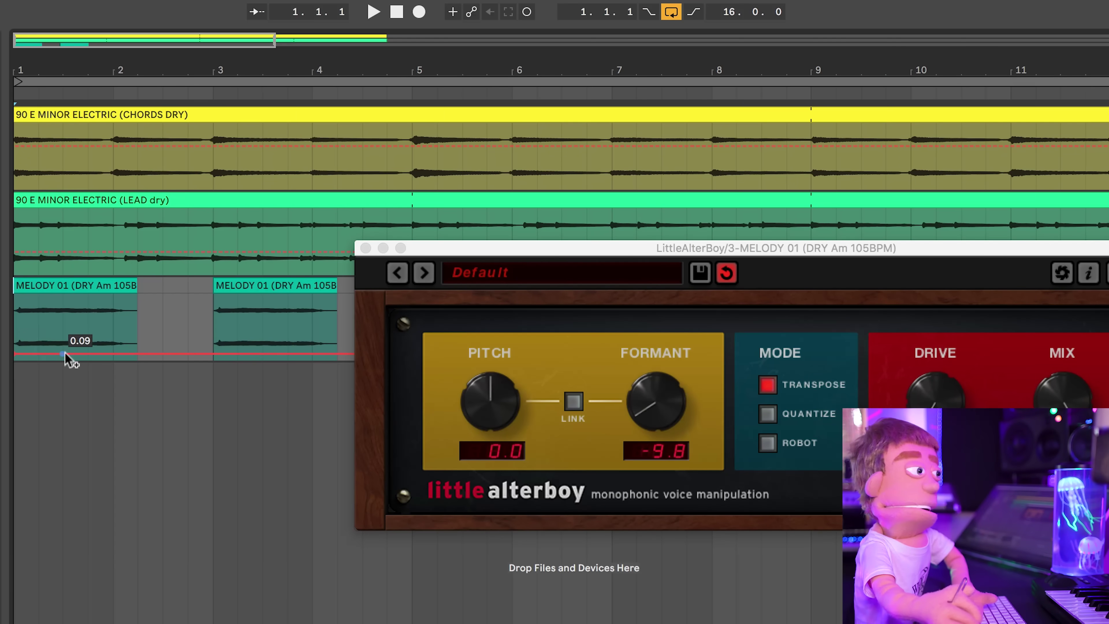
left_click_drag(66, 353, 137, 309)
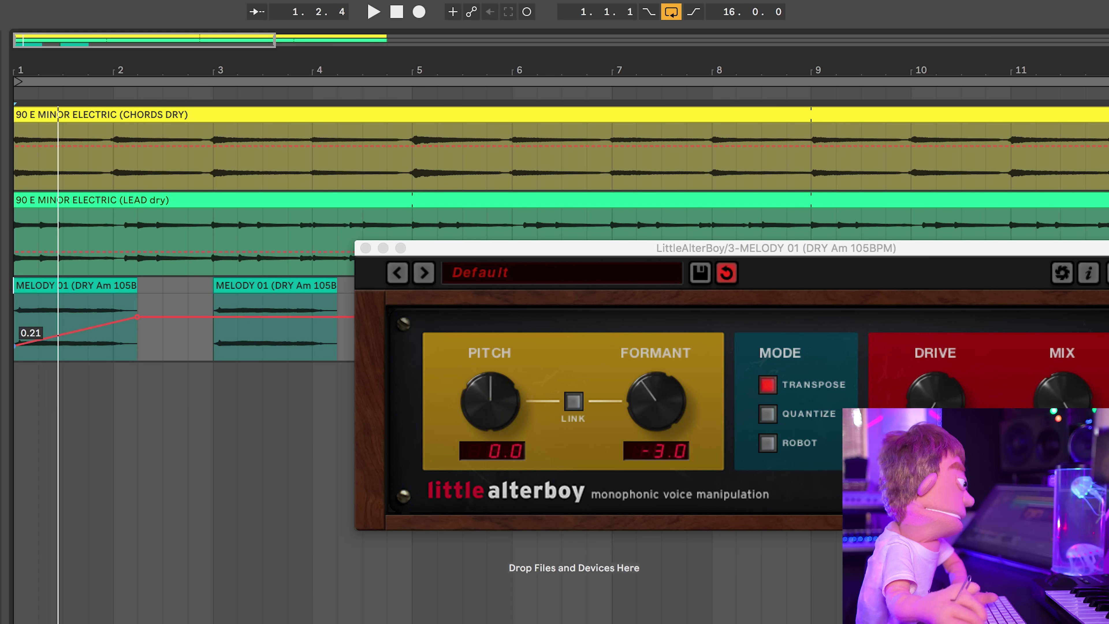
left_click_drag(14, 347, 14, 341)
key("space")
left_click_drag(105, 323, 137, 330)
Ramp the Formant automation down from bar 3 to about bar 4 over the second melody clip and close the plug-in window.
left_click(213, 329)
left_click_drag(276, 326, 320, 342)
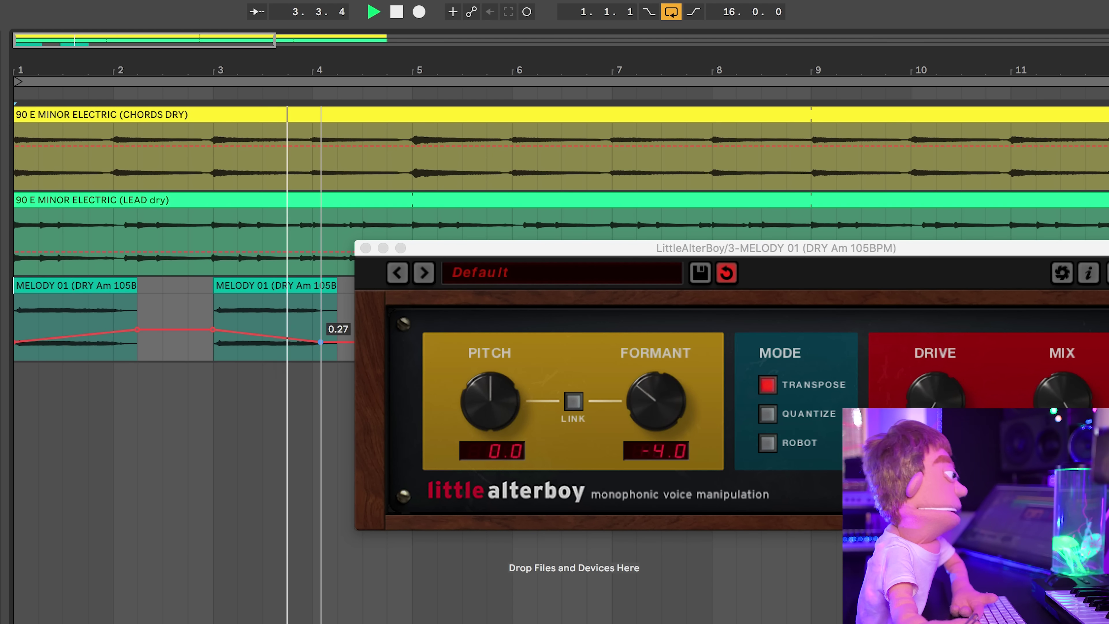
left_click_drag(321, 341, 320, 345)
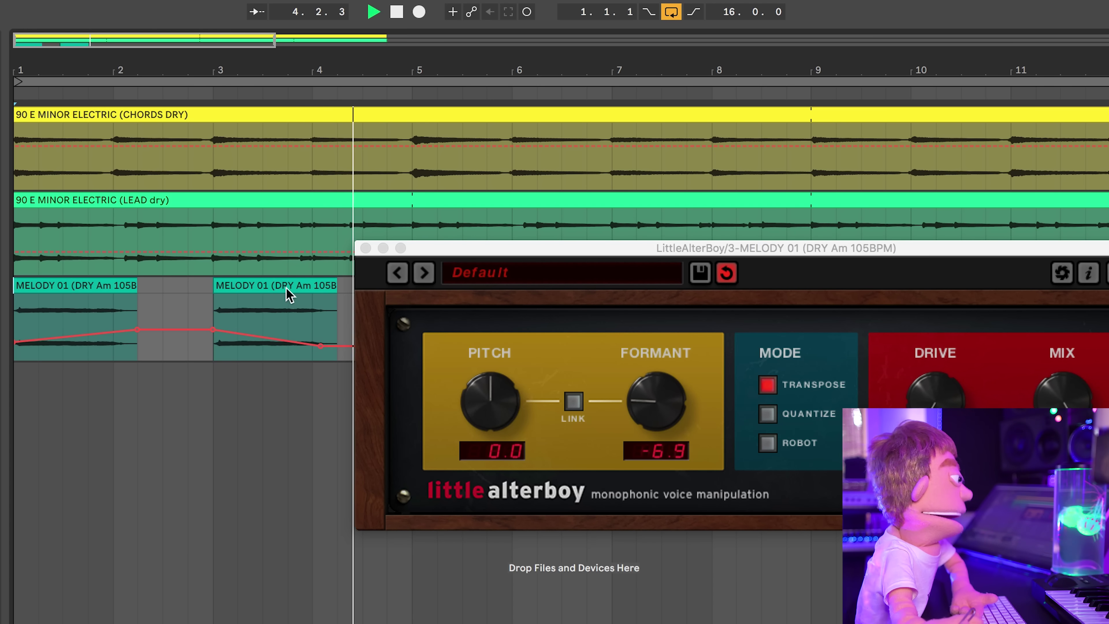
left_click(366, 247)
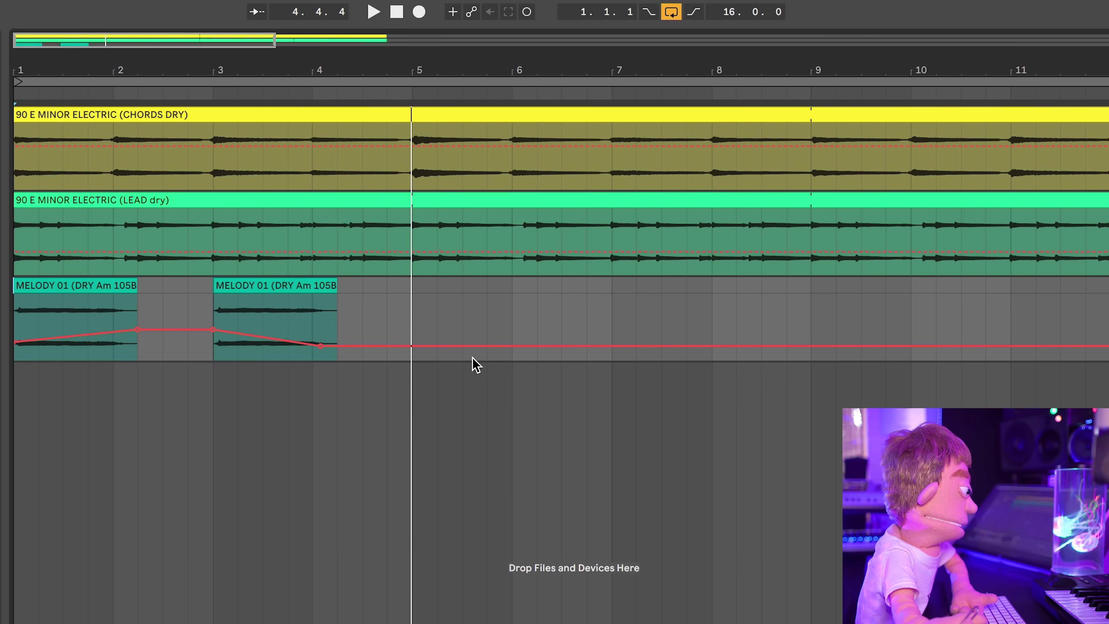
Duplicate bars 1 to 5 of the melody track three times so the vocal pattern runs to bar 17.
key("a")
left_click_drag(417, 319, 23, 335)
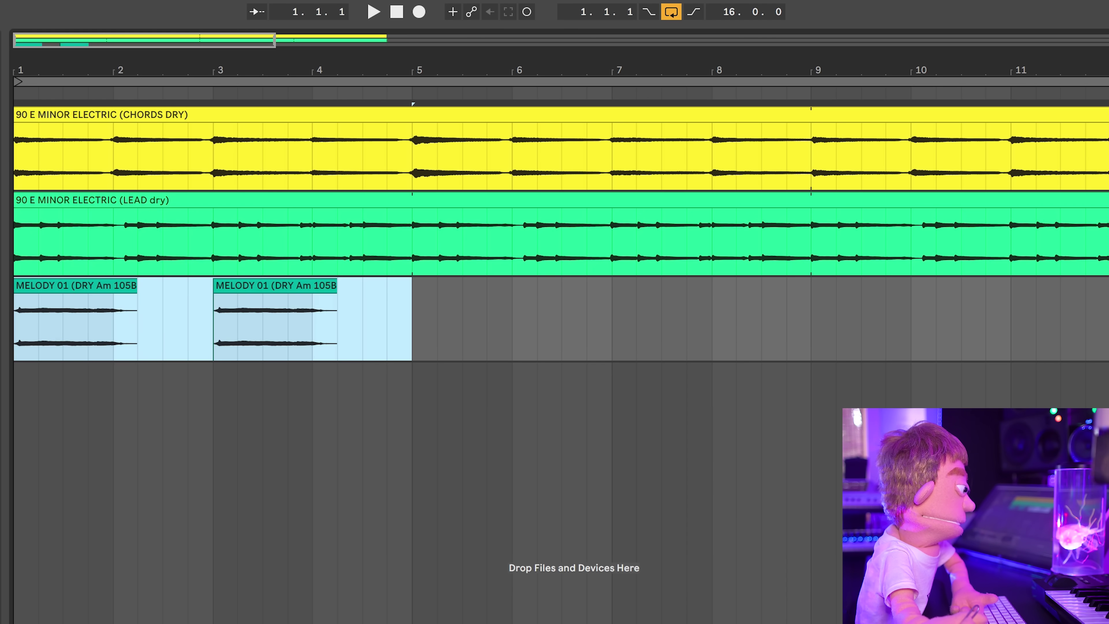
key("ctrl+d")
key("minus")
key("minus")
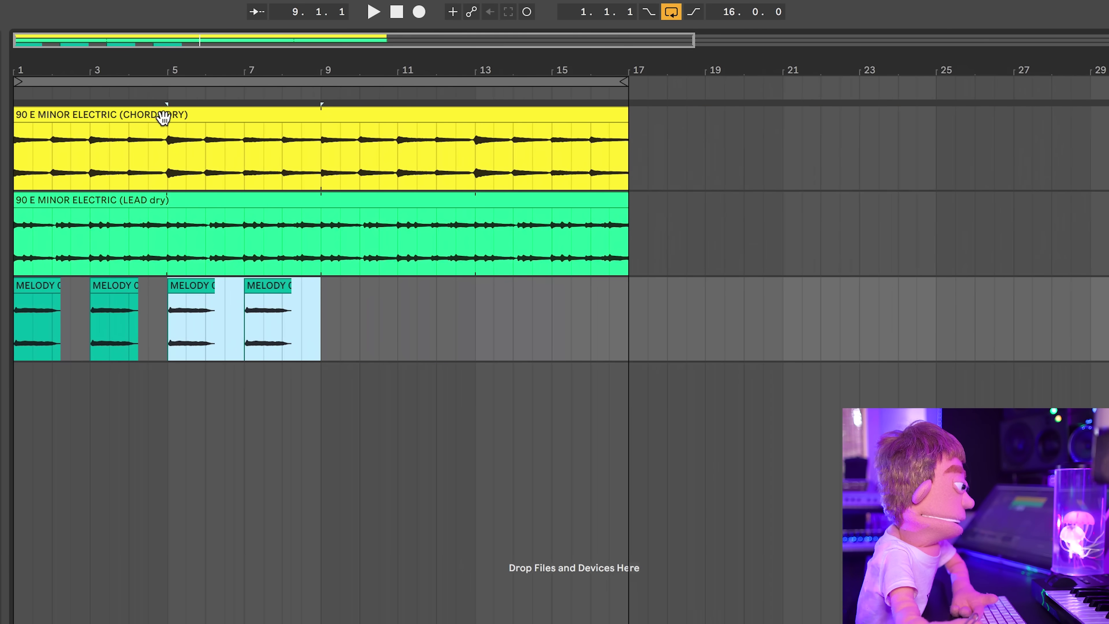
key("ctrl+d")
key("ctrl+d")
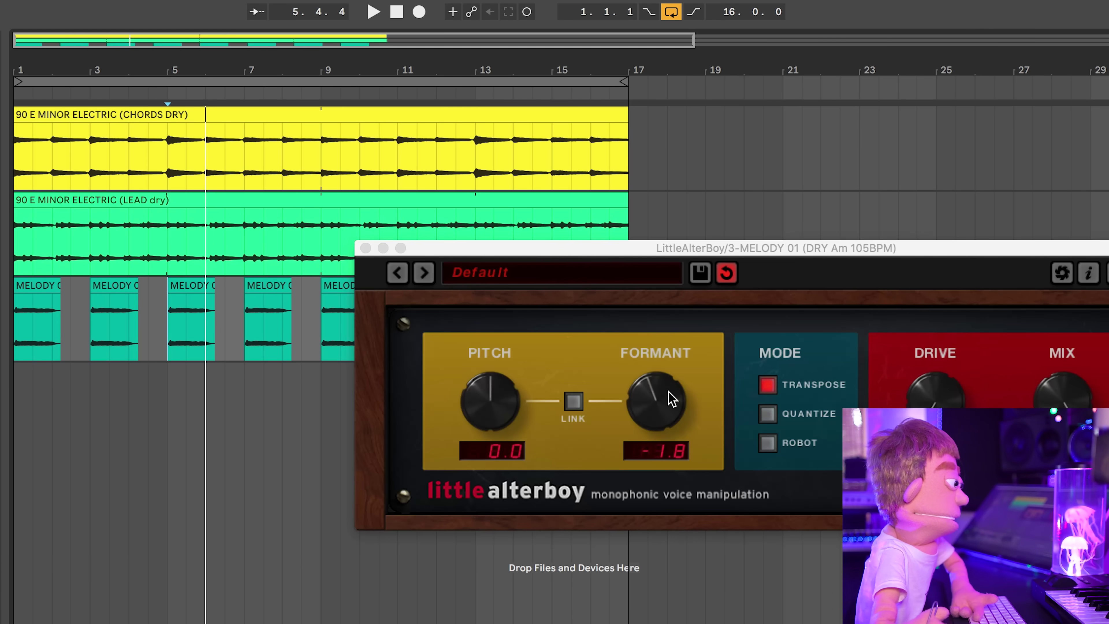
Automate LittleAlterBoy's Pitch to jump up to 12.0 at bar 5 and move the plug-in window clear of the tracks.
left_click(496, 403)
key("a")
left_click_drag(165, 328, 167, 299)
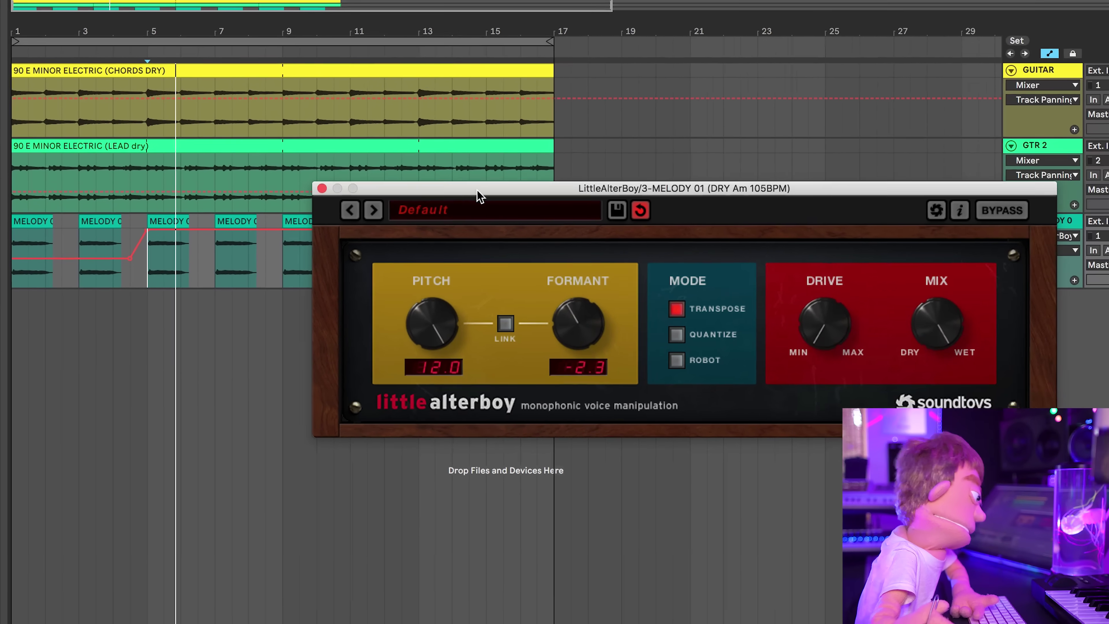
left_click_drag(497, 217, 366, 332)
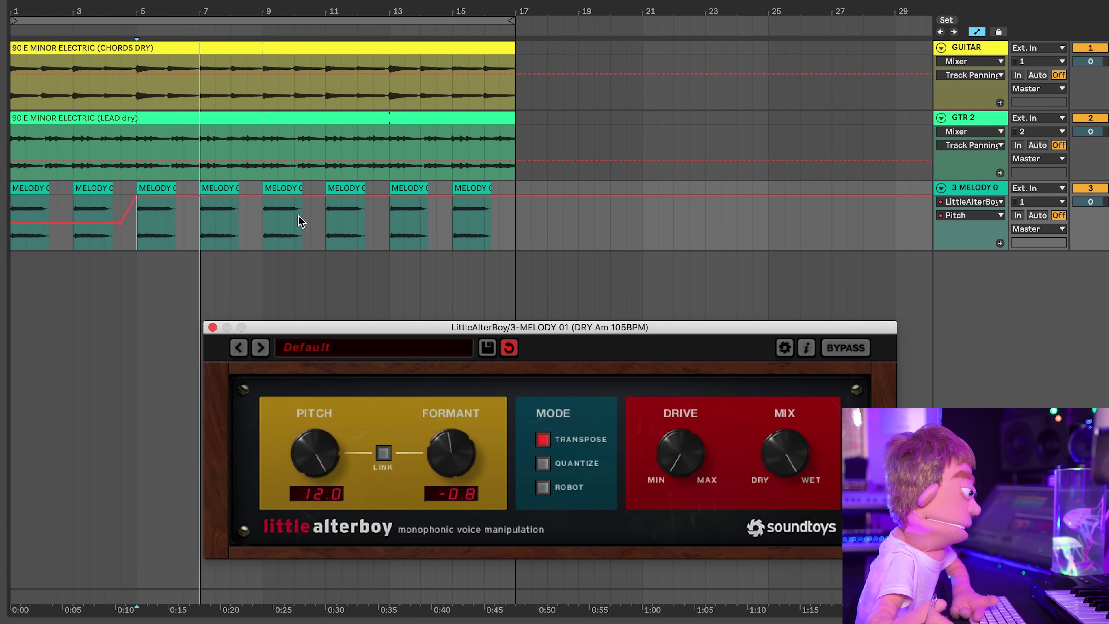
Extend the Pitch automation with a drop to -12.0 at bar 9 and a rise back to 12.0 at bar 13.
left_click(247, 196)
left_click_drag(262, 196, 262, 248)
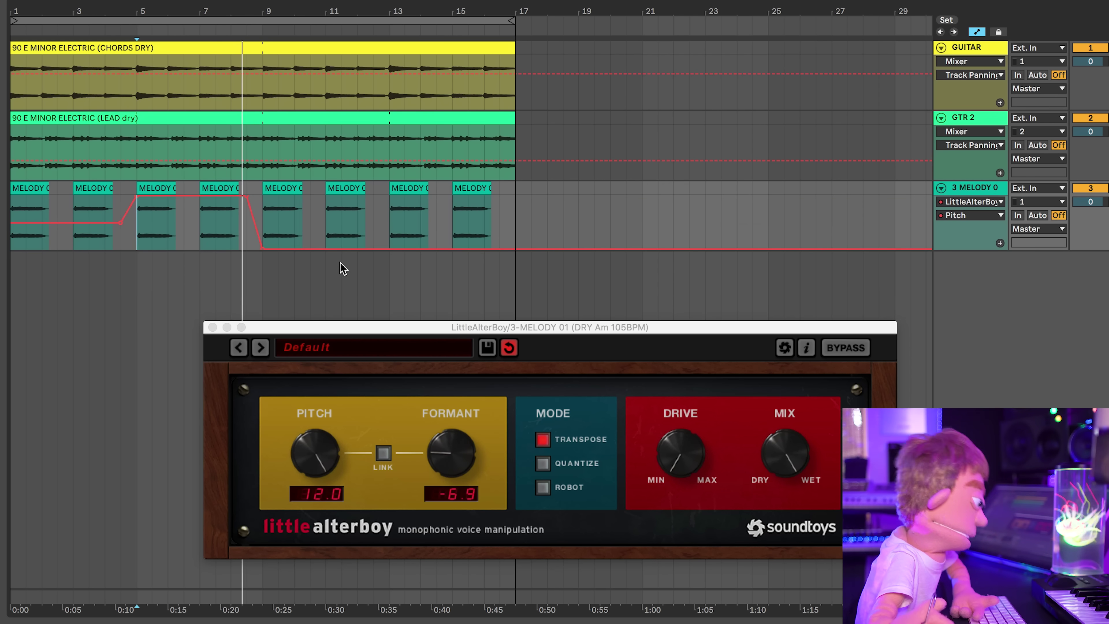
left_click(389, 189)
left_click_drag(386, 248, 387, 197)
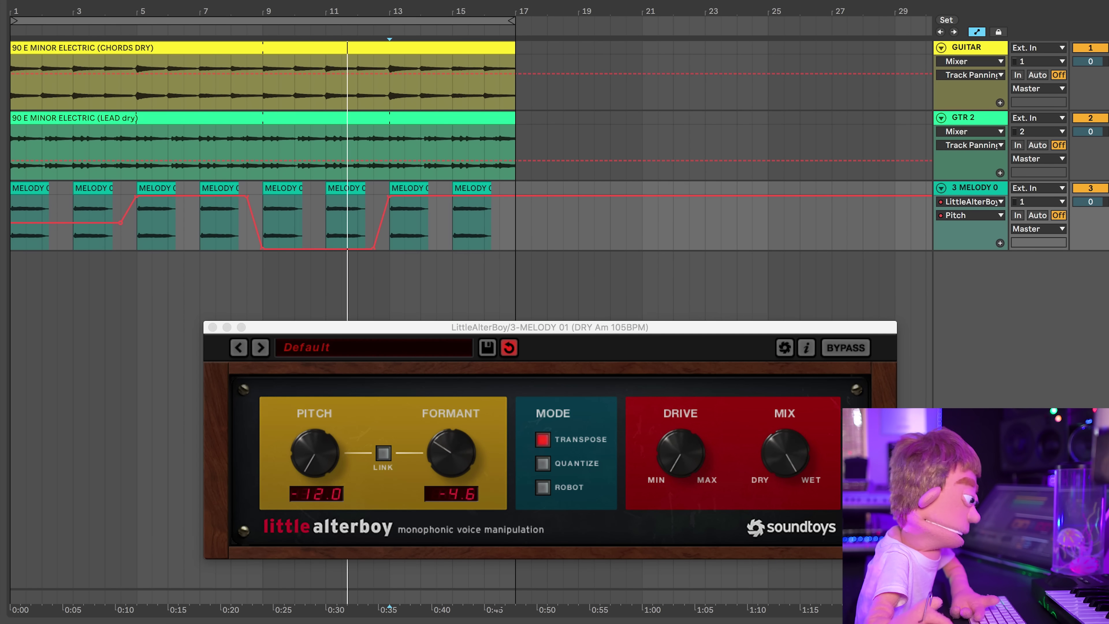
Set the melody track's Reverb decay time to 3.79 s and close the LittleAlterBoy window.
left_click(497, 620)
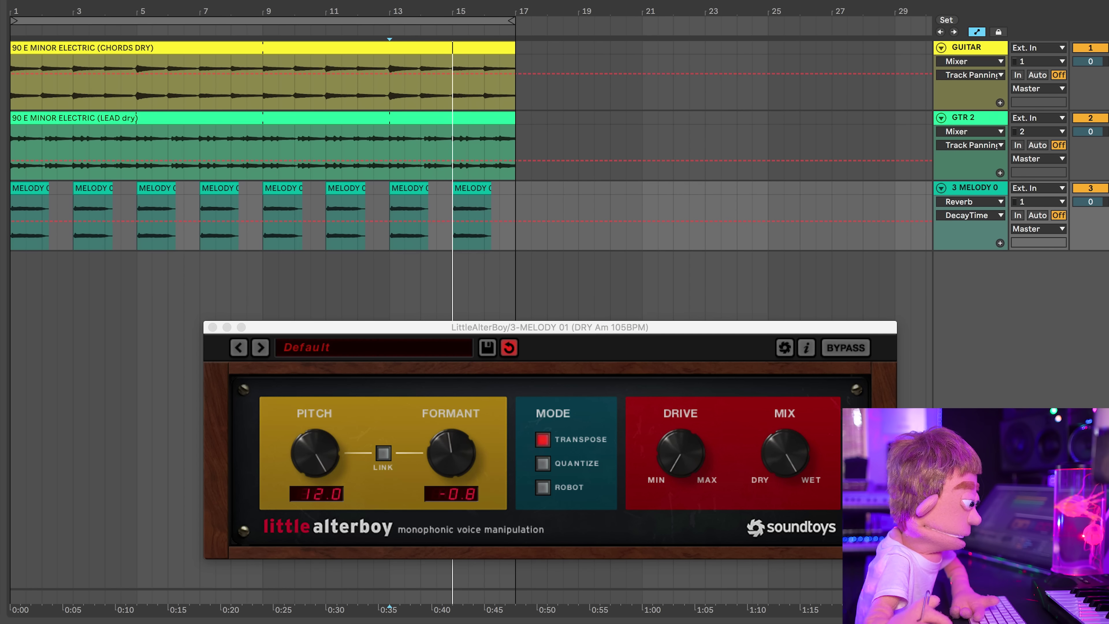
left_click(212, 327)
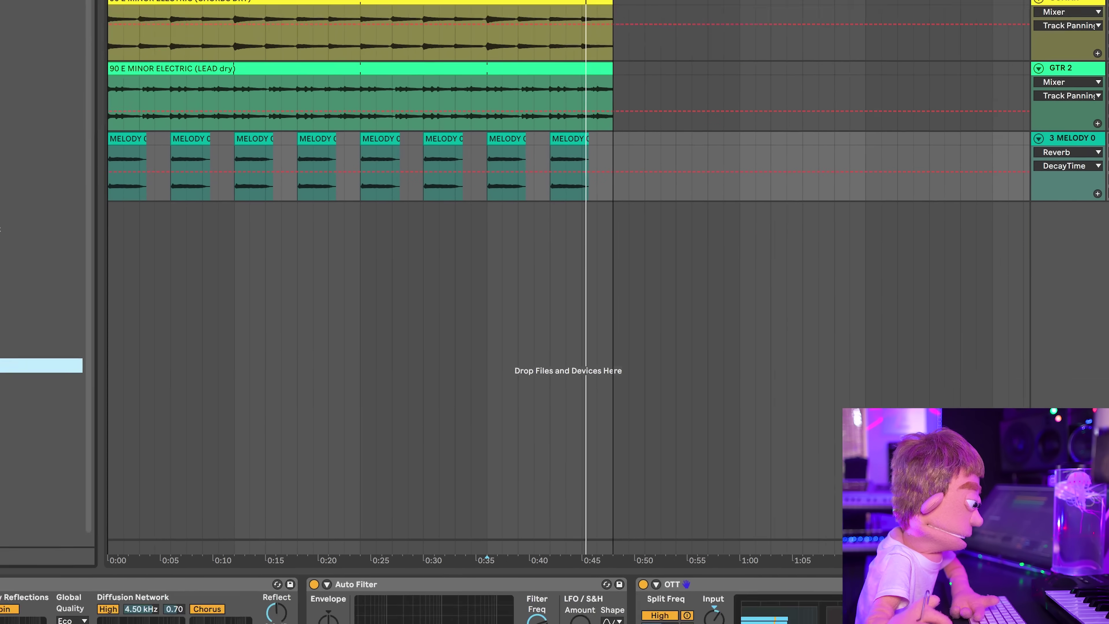
Insert Echo between the Reverb and Auto Filter on the melody track and set its Dry/Wet to 0%.
left_click(153, 51)
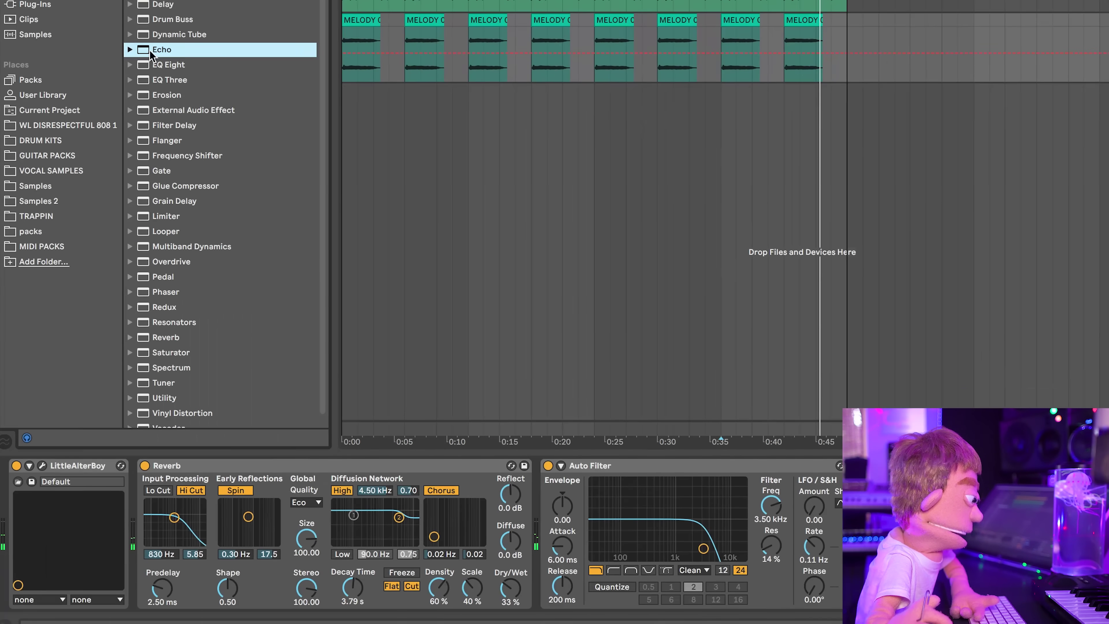
left_click_drag(155, 54, 622, 500)
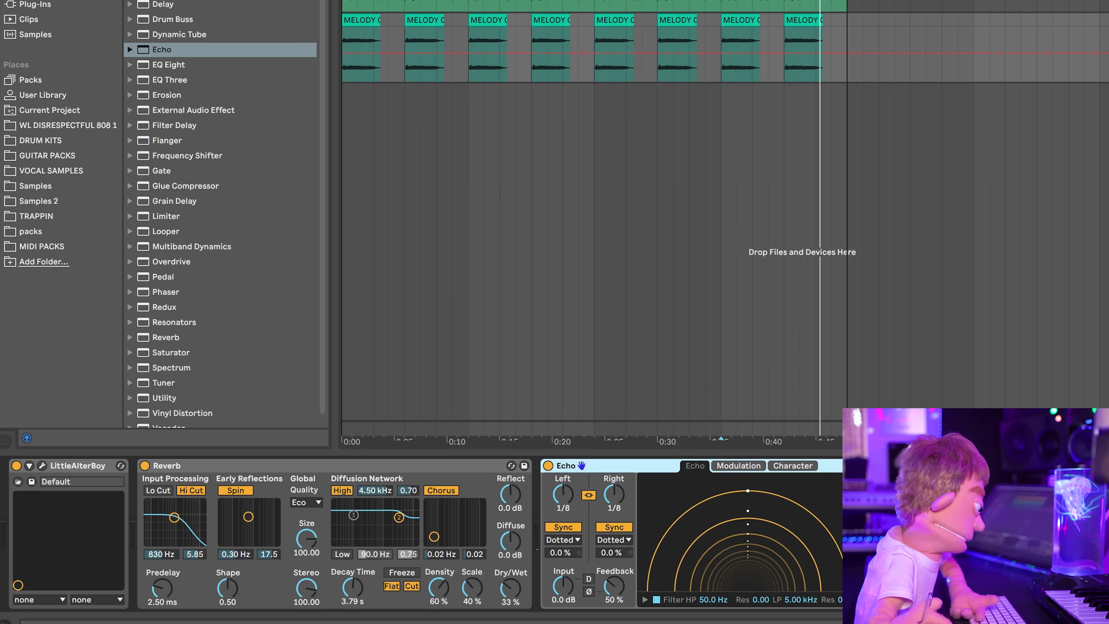
mouse_move(938, 595)
left_mouse_down()
mouse_move(938, 620)
mouse_move(927, 594)
mouse_move(927, 623)
left_mouse_up()
key("space")
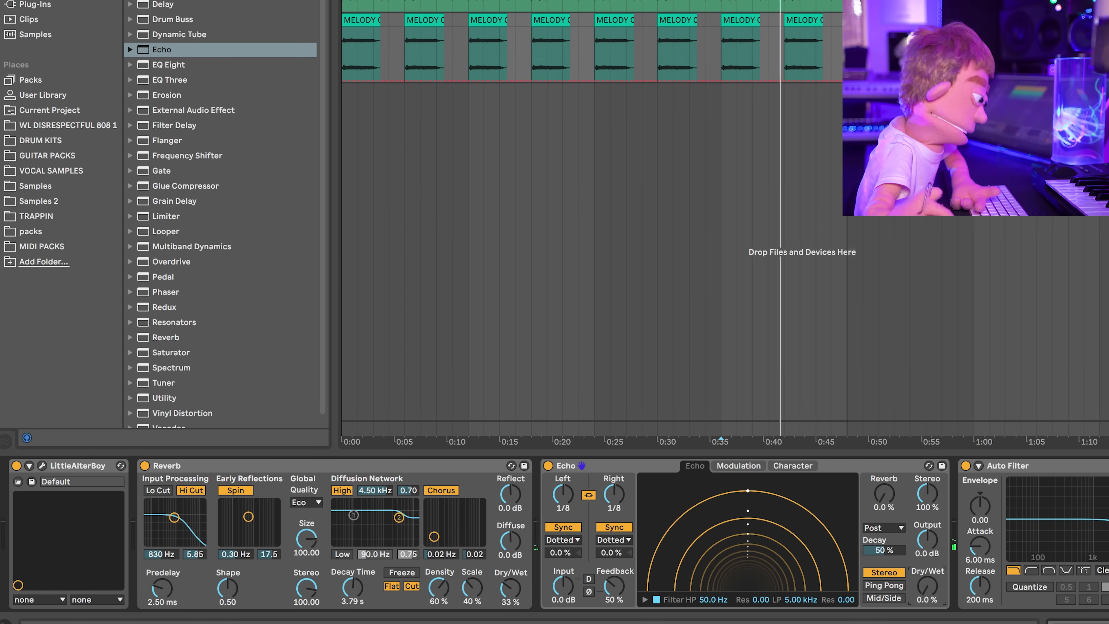
Automate Echo's Dry/Wet to stay at 0% until late in the first melody clip, rise to 48%, and return to 0% at bar 3.
left_click(344, 81)
left_click_drag(357, 80, 379, 39)
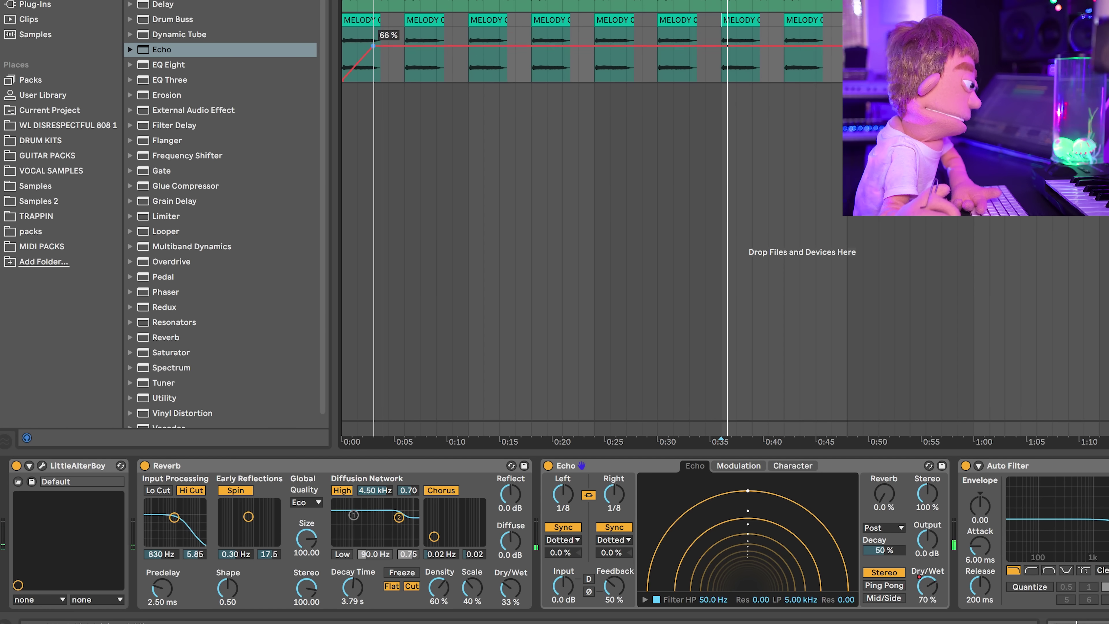
left_click(361, 22)
key("space")
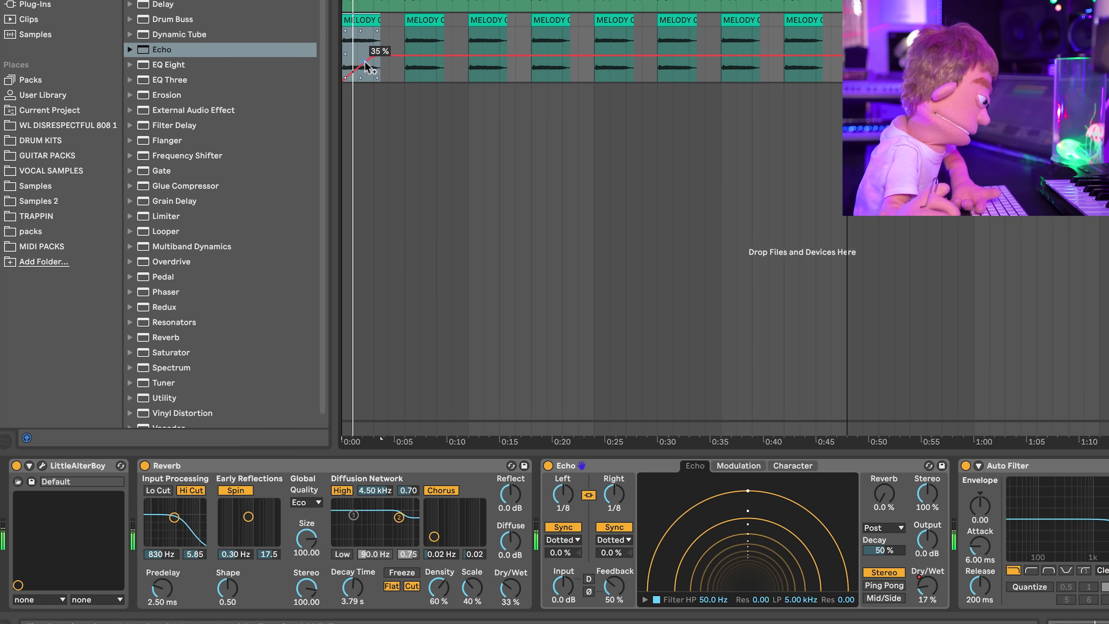
left_click_drag(365, 61, 365, 80)
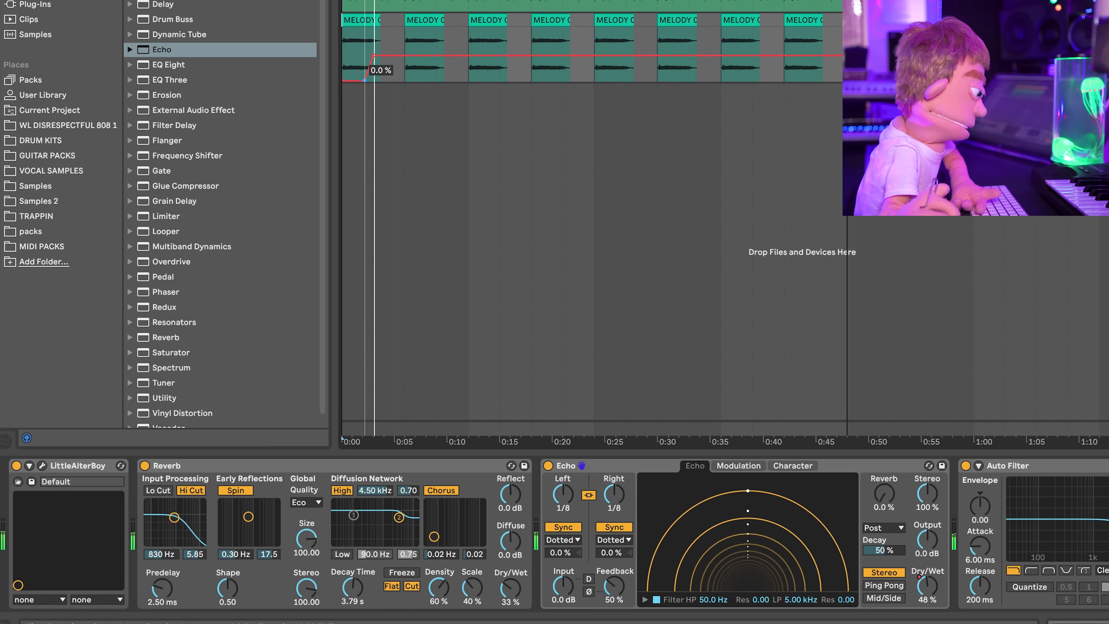
left_click(404, 55)
left_click_drag(410, 56, 404, 80)
key("space")
Duplicate bars 1 to 3 of the melody track with the Echo automation repeatedly up to bar 17.
left_click_drag(404, 42, 341, 43)
key("ctrl+d")
key("ctrl+d")
key("ctrl+d")
key("ctrl+d")
key("ctrl+d")
key("ctrl+d")
key("ctrl+d")
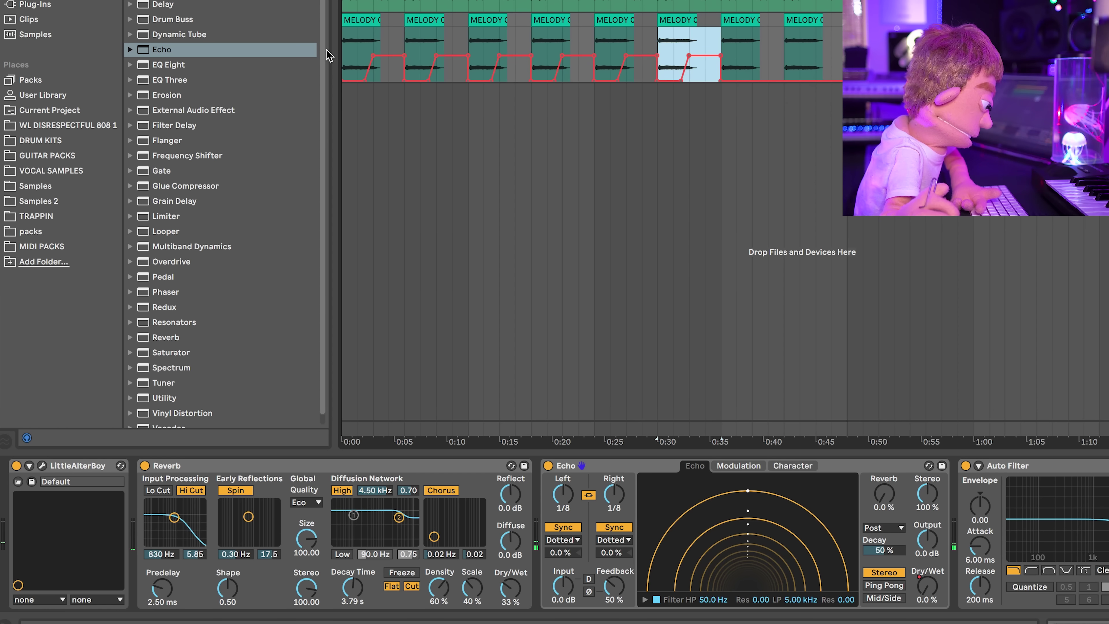
Adjust Echo with feedback phase inverted, input 8.3 dB and output -2.0 dB, and filter it from 109 Hz to 4.30 kHz while playing from the start.
left_click(348, 39)
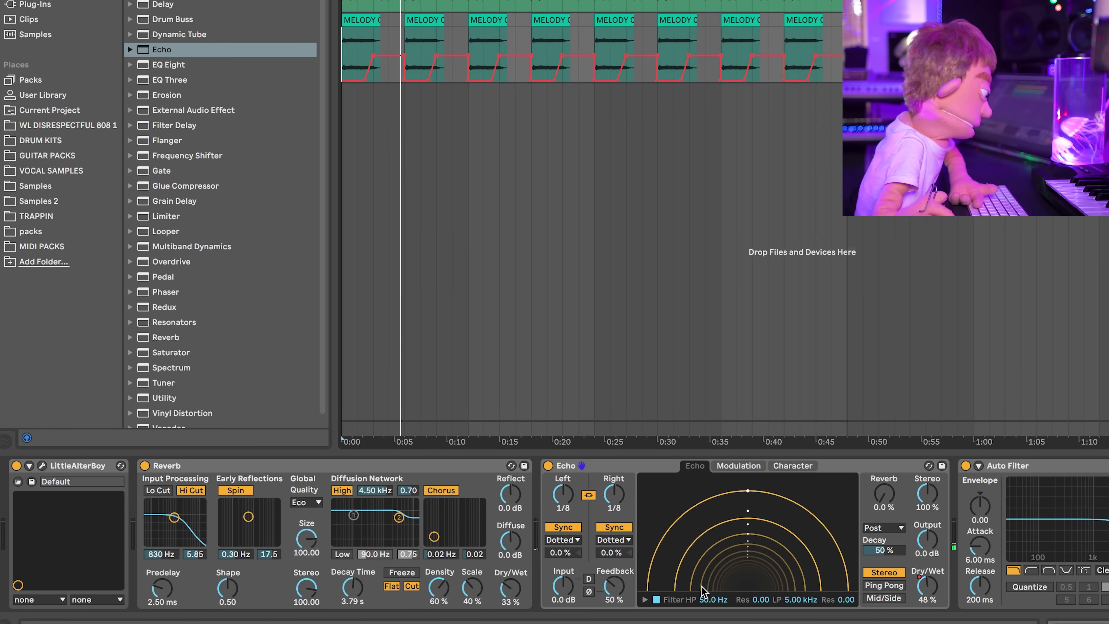
left_click(588, 579)
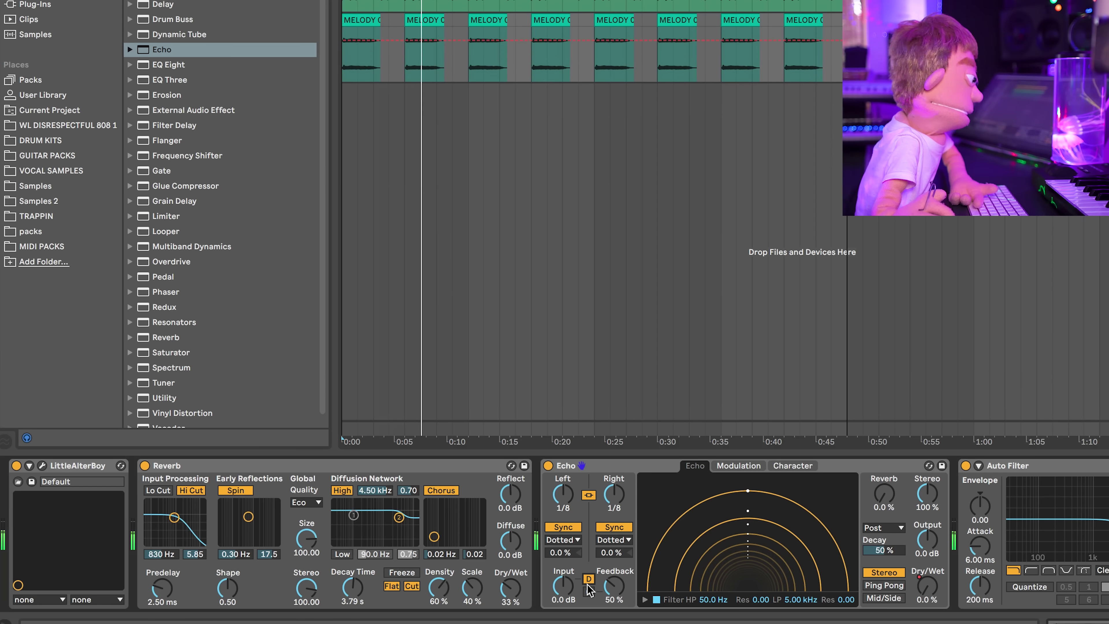
left_click(588, 590)
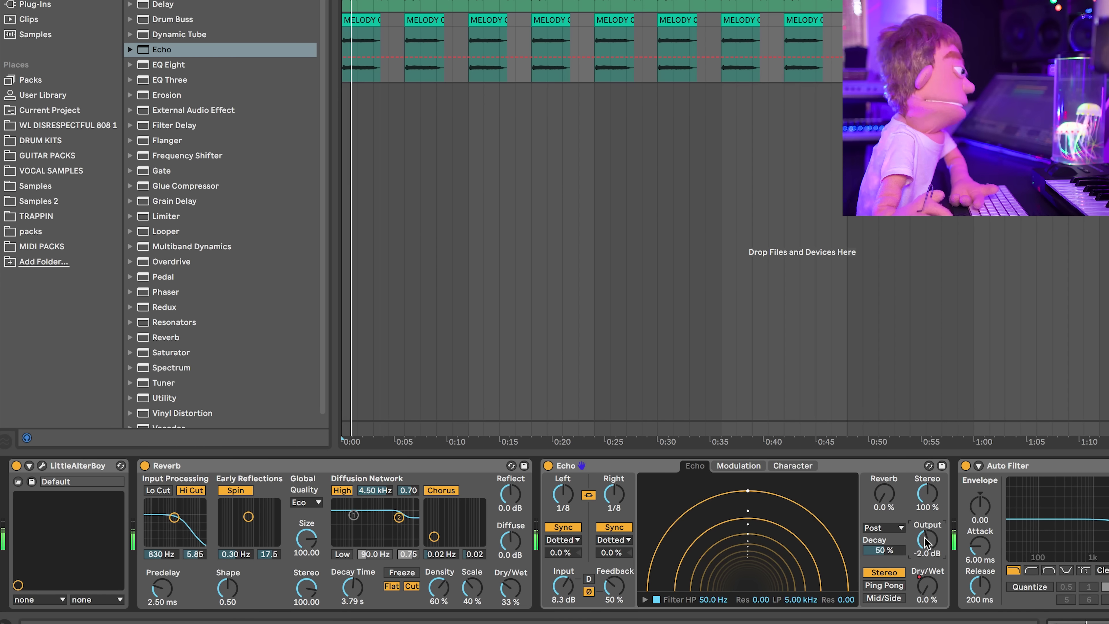
left_click(644, 599)
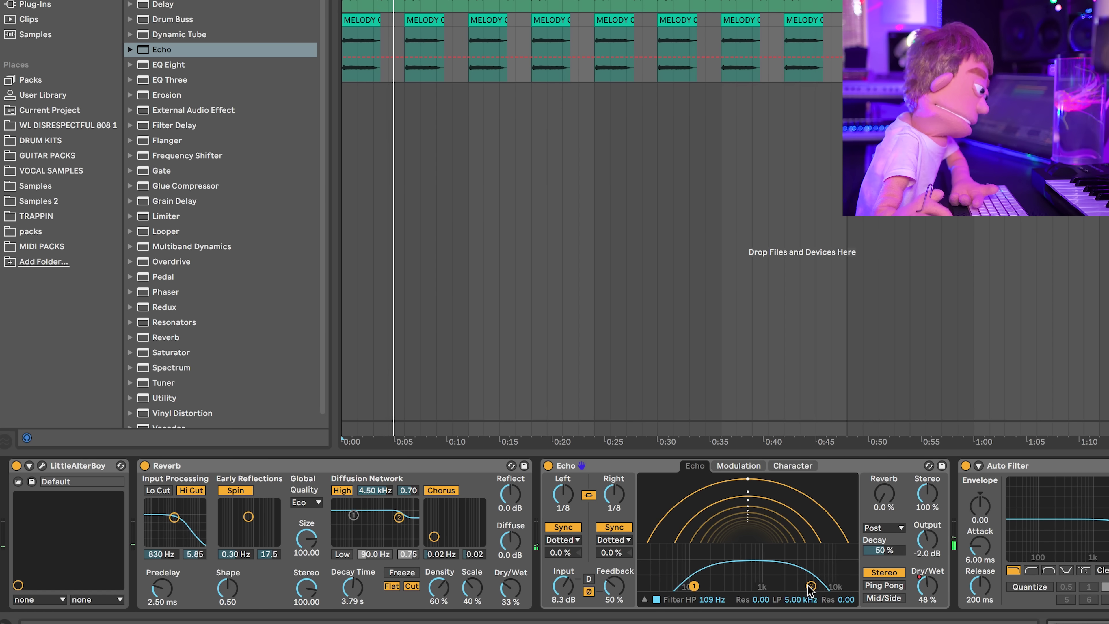
left_click(884, 585)
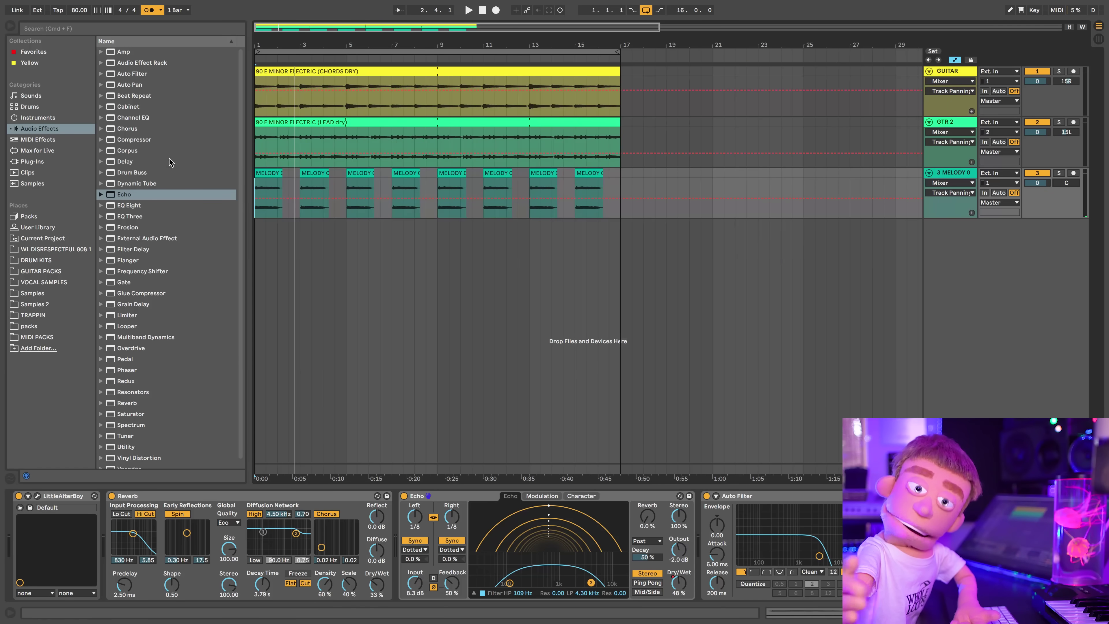
Show the automation and draw the melody track's panning held right early in the first clip and falling to 27L at bar 3.
key("a")
key("a")
key("a")
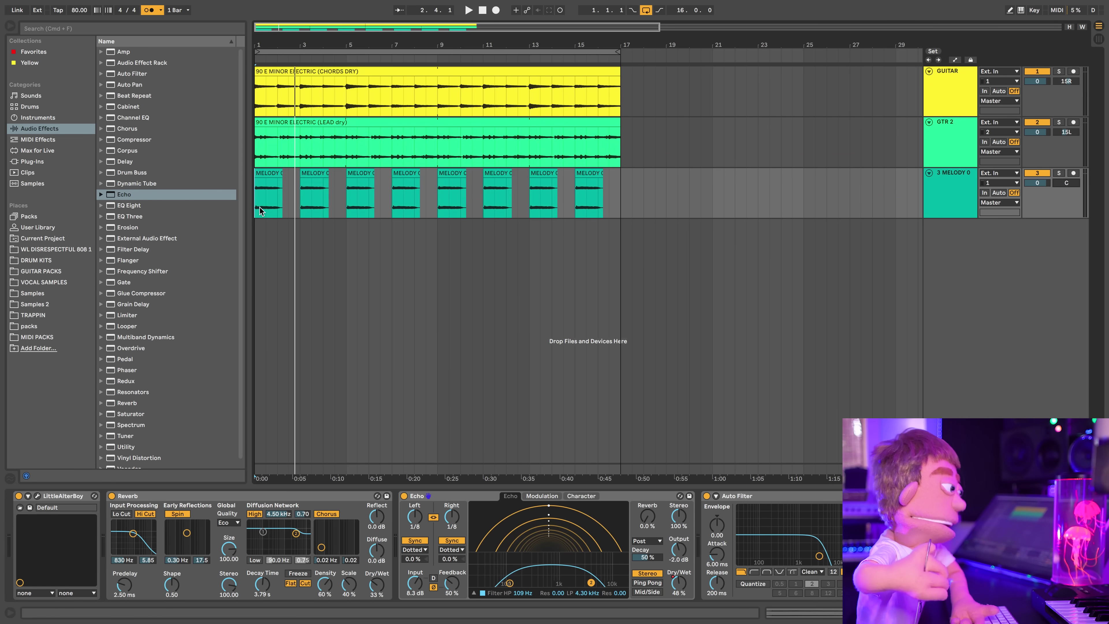
key("a")
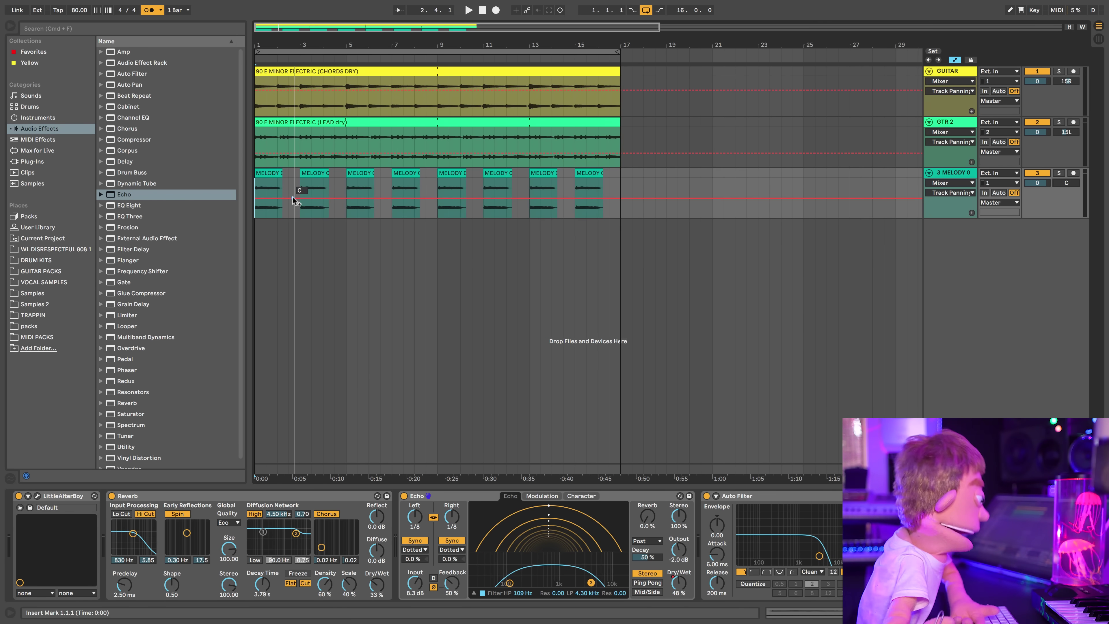
left_click_drag(286, 201, 286, 189)
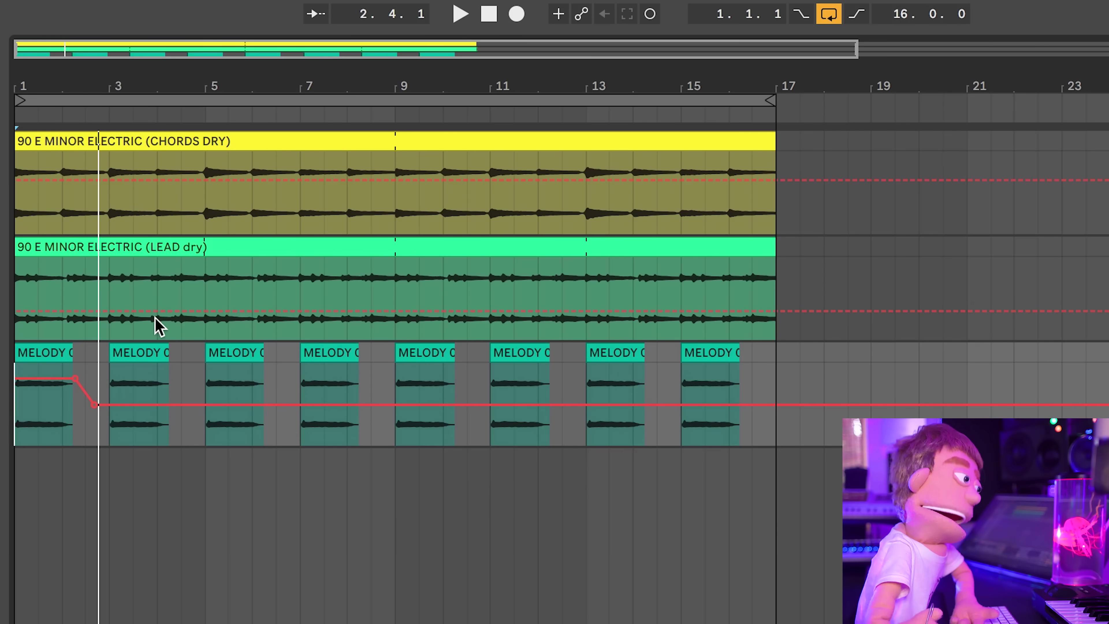
left_click_drag(94, 405, 109, 426)
left_click_drag(70, 376, 39, 378)
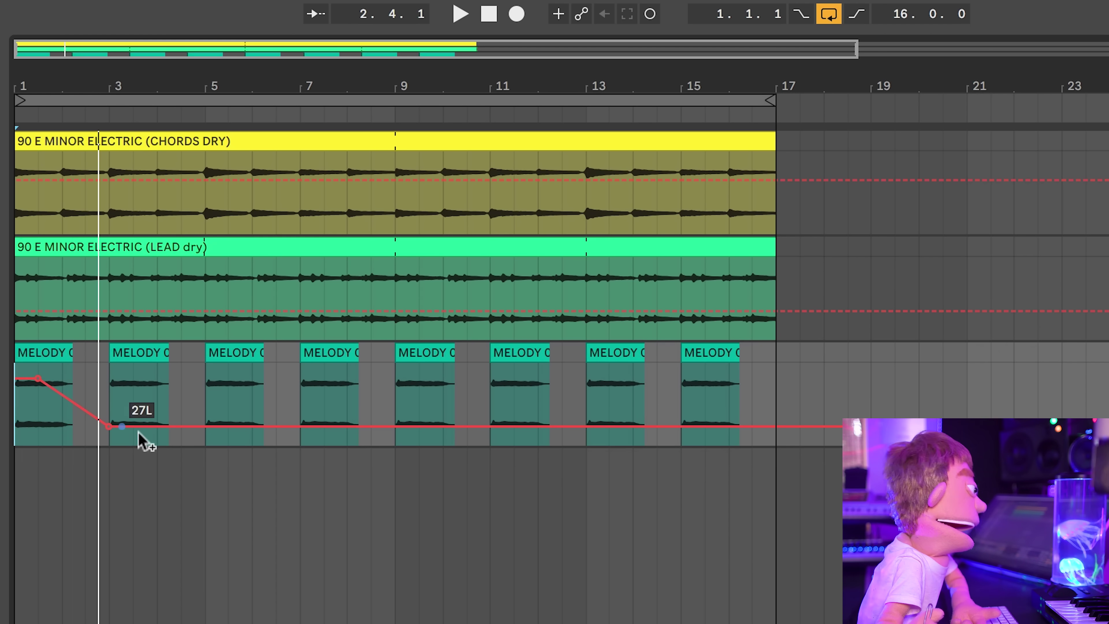
Continue the melody panning automation with a point to the right mid-bar 5 and a point to the left mid-bar 7.
left_click_drag(161, 427, 227, 379)
left_click(323, 392)
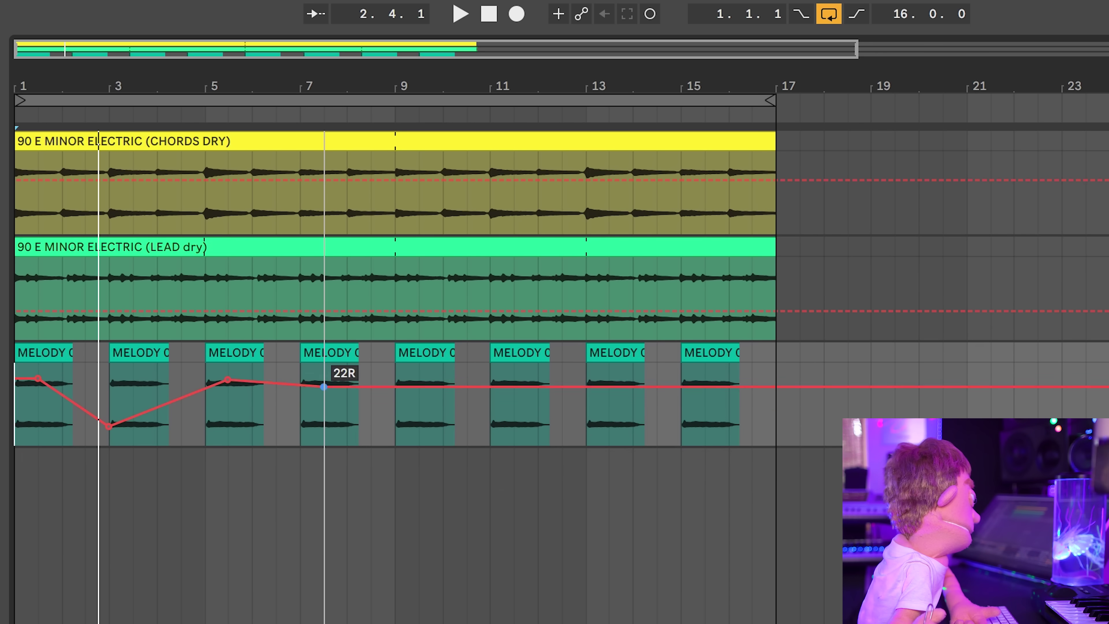
left_click_drag(323, 429, 324, 432)
Duplicate the panning automation between bar 3 and mid-bar 7 twice, up to mid-bar 16, and remove the overlapping point at bar 12.
left_click_drag(417, 409, 236, 402)
left_click(324, 380, "shift")
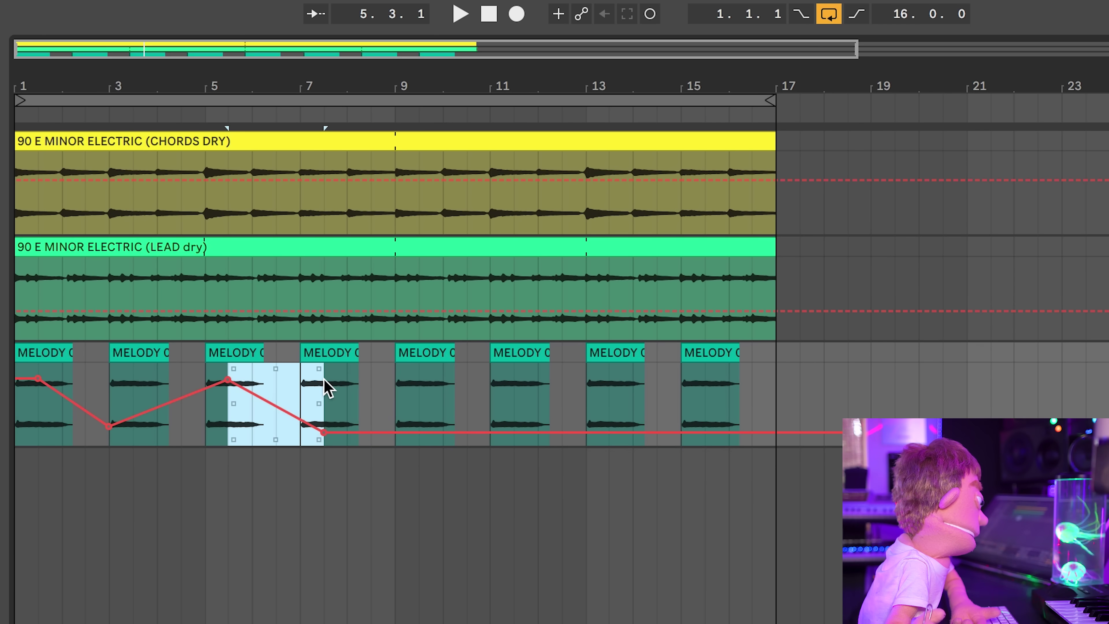
left_click(110, 393, "shift")
key("ctrl+d")
key("ctrl+d")
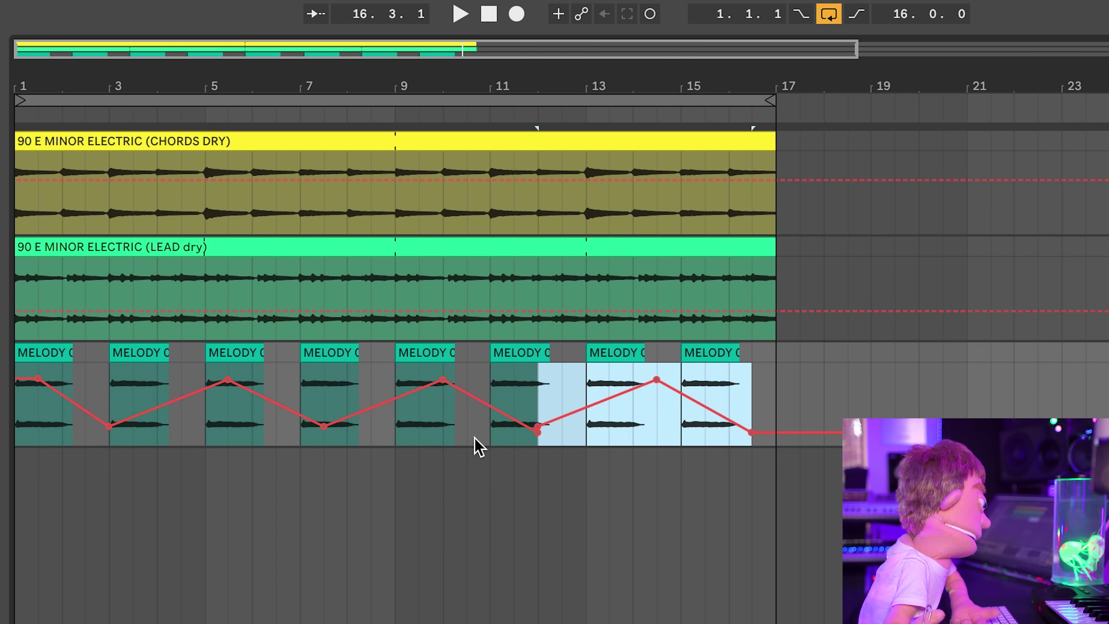
left_click(538, 432)
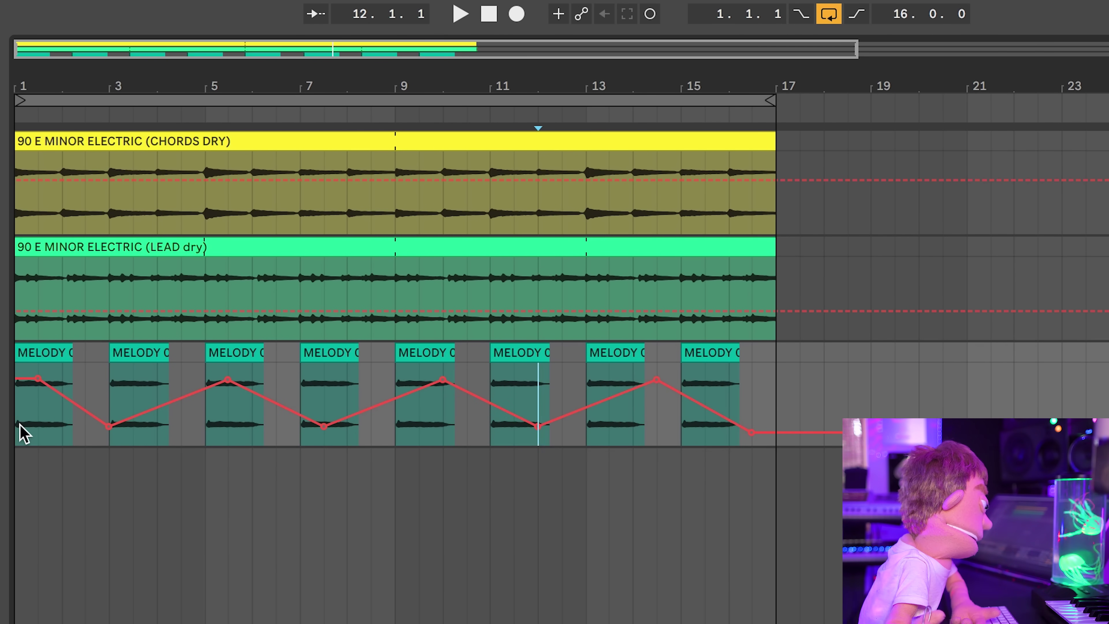
Play the loop from the start and adjust the melody's first panning point towards the beginning of bar 1.
left_click(24, 434)
key("space")
mouse_move(38, 379)
left_mouse_down()
mouse_move(38, 425)
mouse_move(17, 388)
left_mouse_up()
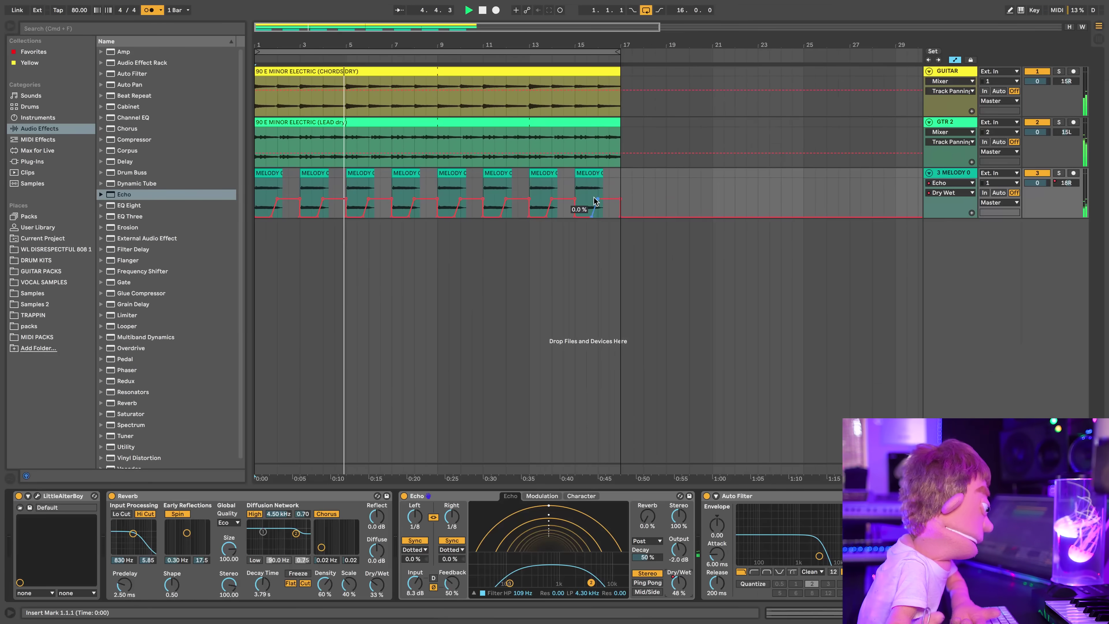
Lower the melody track's Echo Dry/Wet automation peaks across bars 1 to 17 to 27%.
left_click_drag(619, 187, 256, 192)
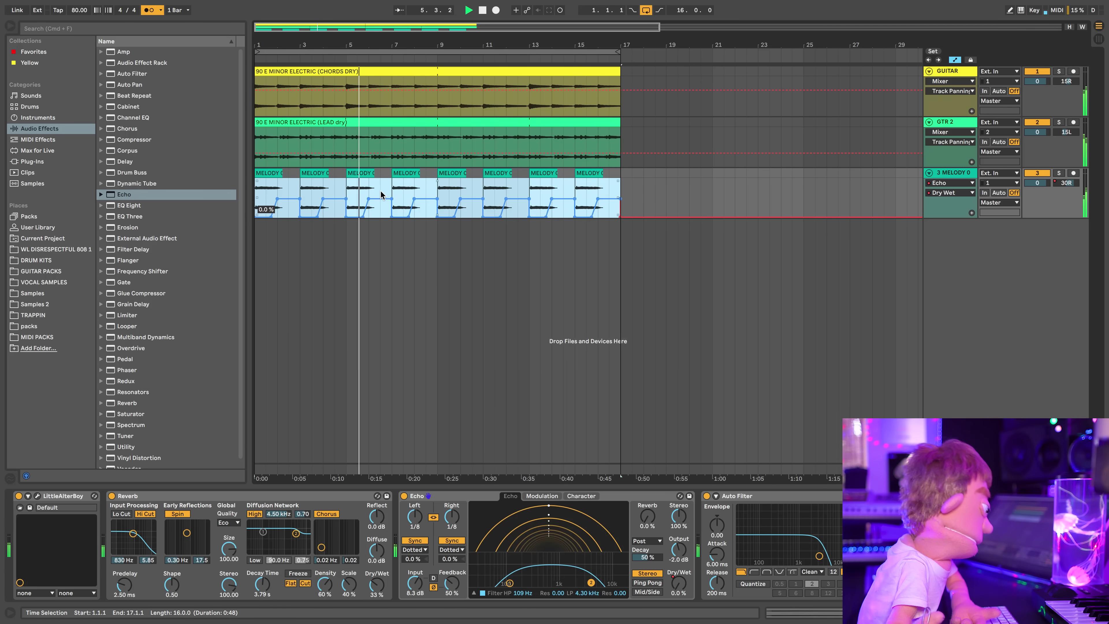
left_click_drag(380, 194, 380, 202)
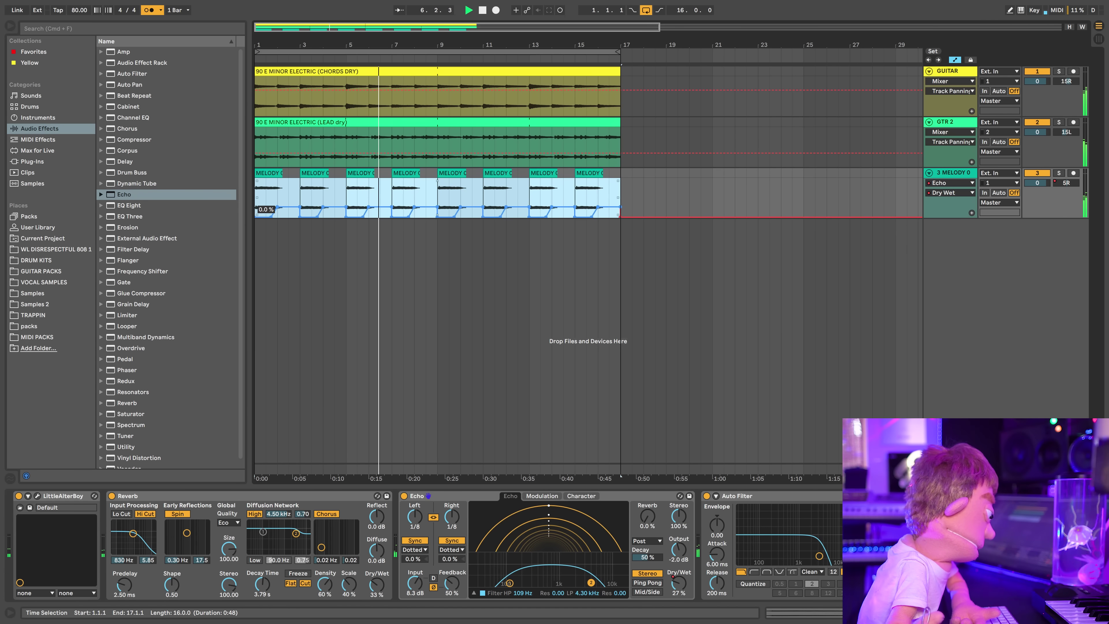
left_click(384, 193)
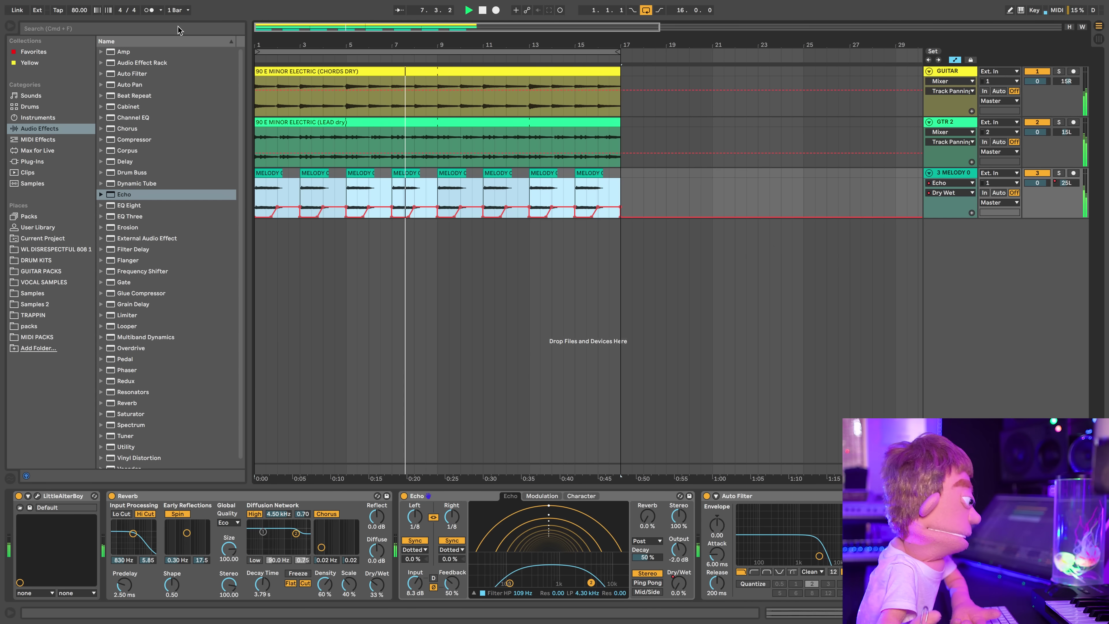
Hide the automation and load the LOFI SAUCE audio effect rack onto the Master track.
key("a")
key("super+a")
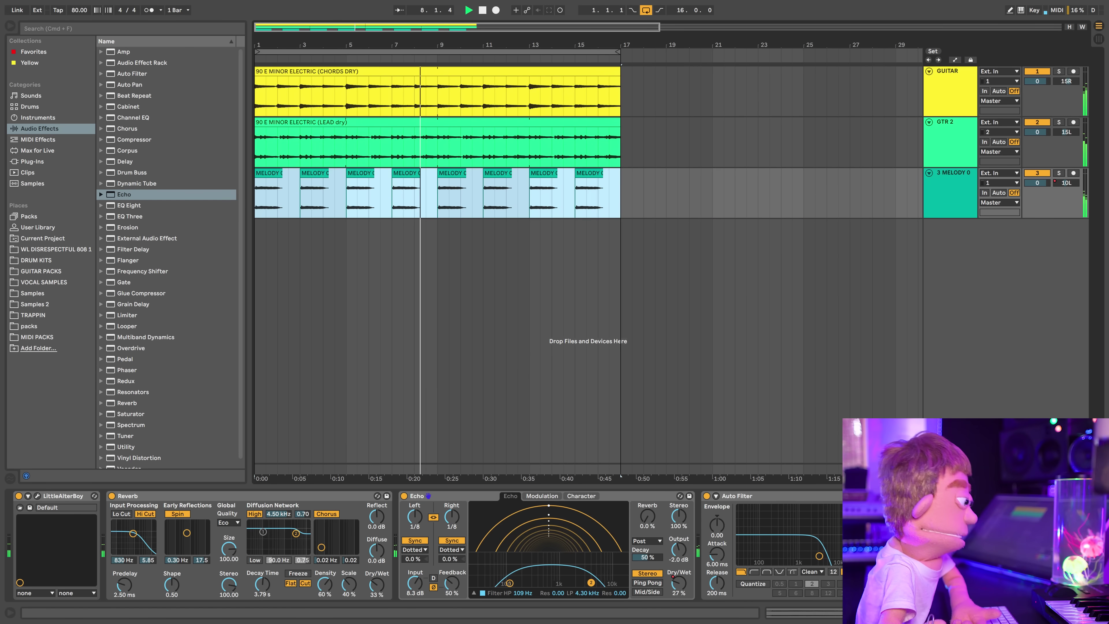
right_click(964, 471)
key("Escape")
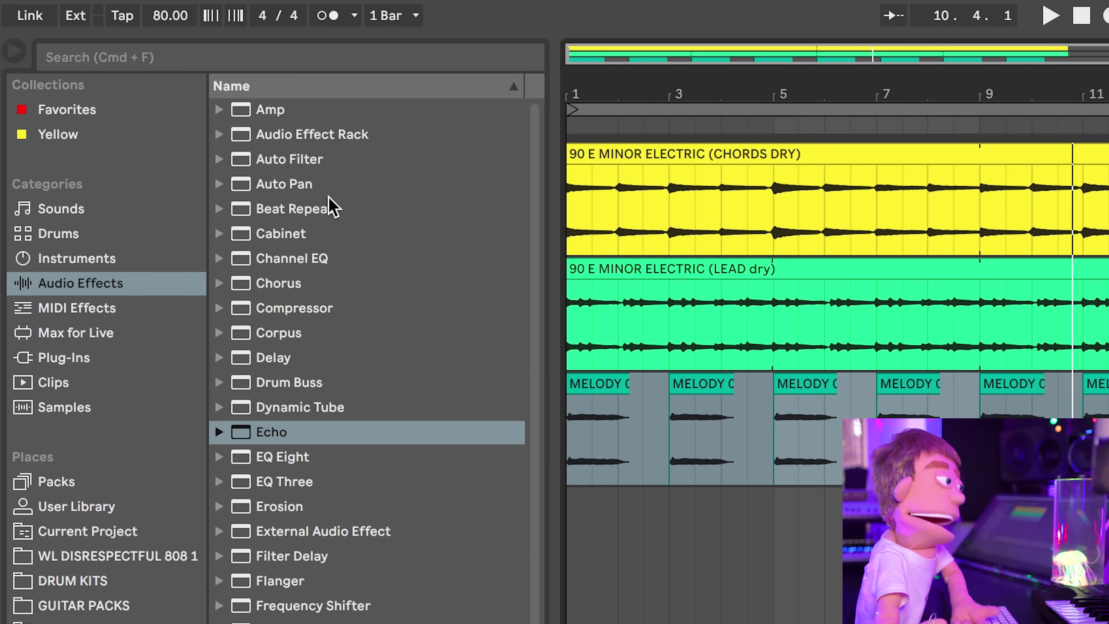
left_click(290, 133)
key("Right")
left_click_drag(318, 382, 321, 390)
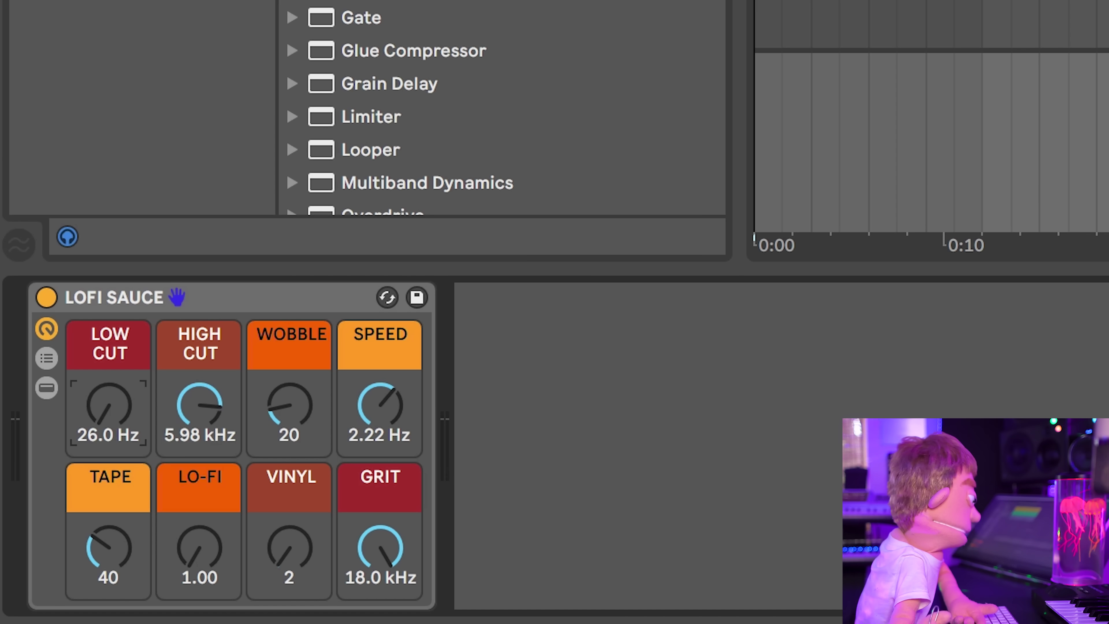
Set the LOFI SAUCE Low Cut to 288 Hz and High Cut to 4.85 kHz during playback.
key("space")
left_click_drag(109, 412, 110, 389)
mouse_move(179, 405)
left_mouse_down()
mouse_move(179, 432)
mouse_move(198, 405)
left_mouse_up()
left_click_drag(119, 417, 118, 399)
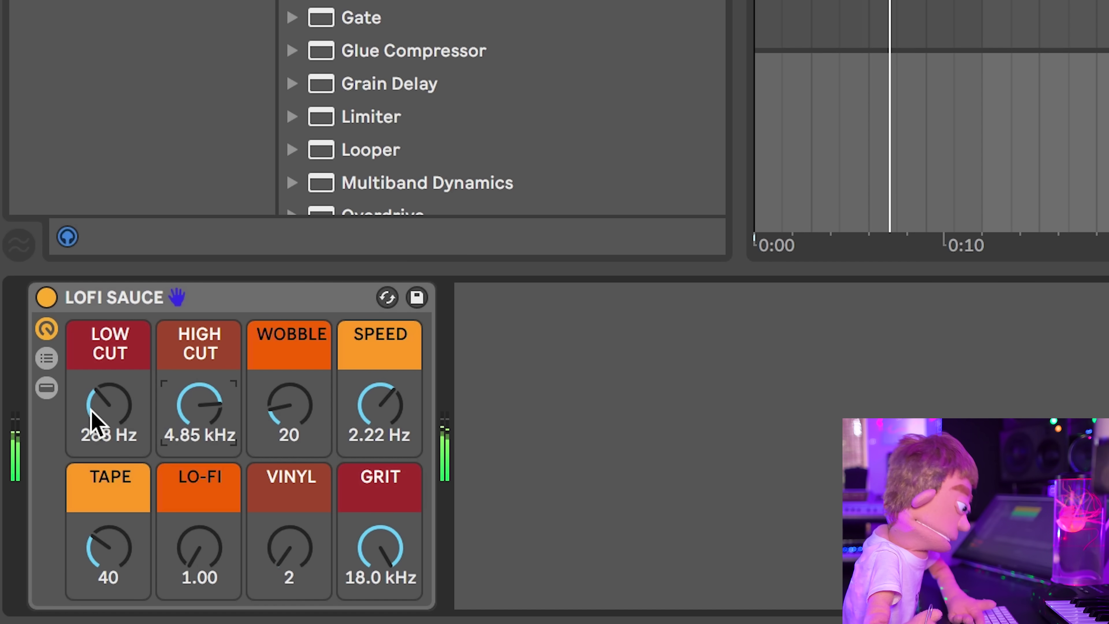
Automate the master LOFI SAUCE Low Cut to drop from 288 Hz to 27.4 Hz around bar 5.
left_click(110, 414)
key("a")
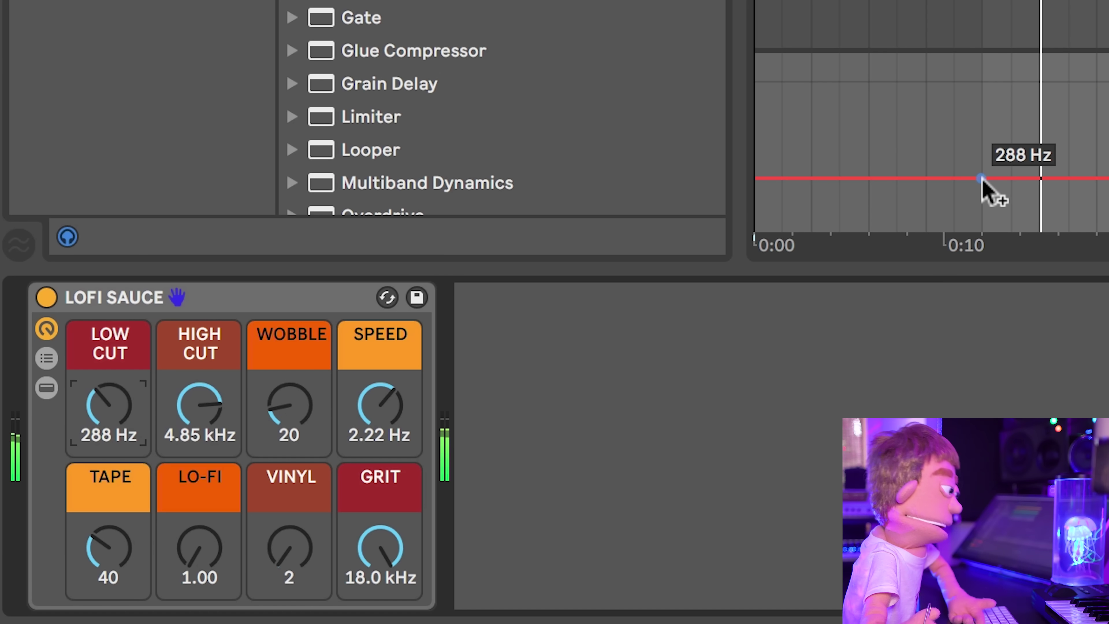
left_click_drag(987, 178, 970, 230)
Automate the LOFI SAUCE High Cut to stay at 4.85 kHz until bar 4, rise to 19.9 kHz at bar 5, and play the transition.
left_click(228, 406)
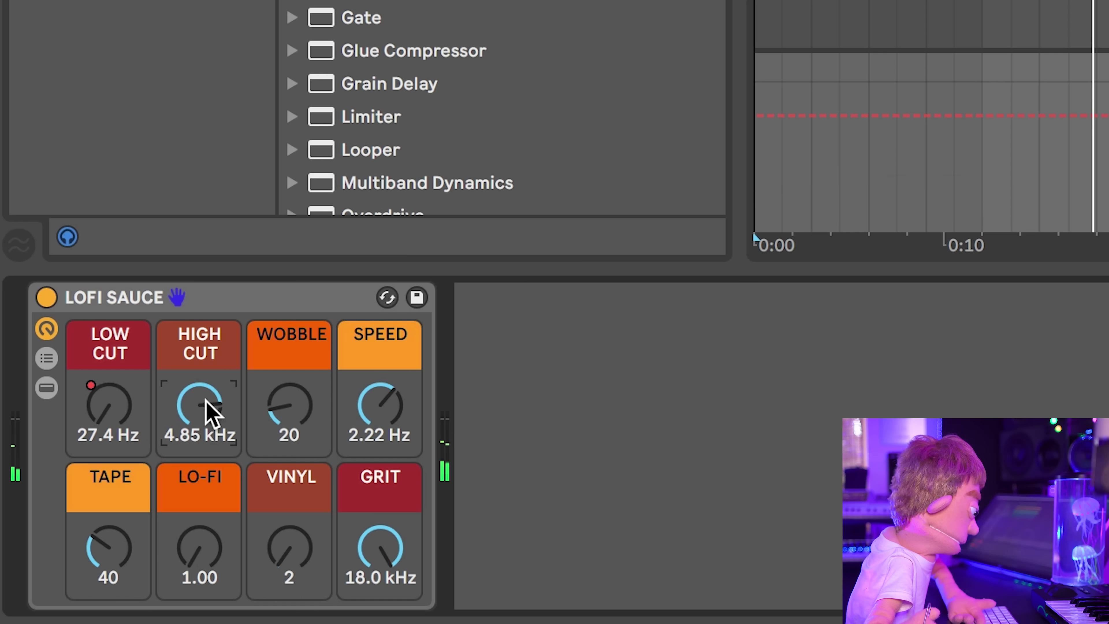
left_click(925, 115)
left_click(981, 116)
left_click(906, 180)
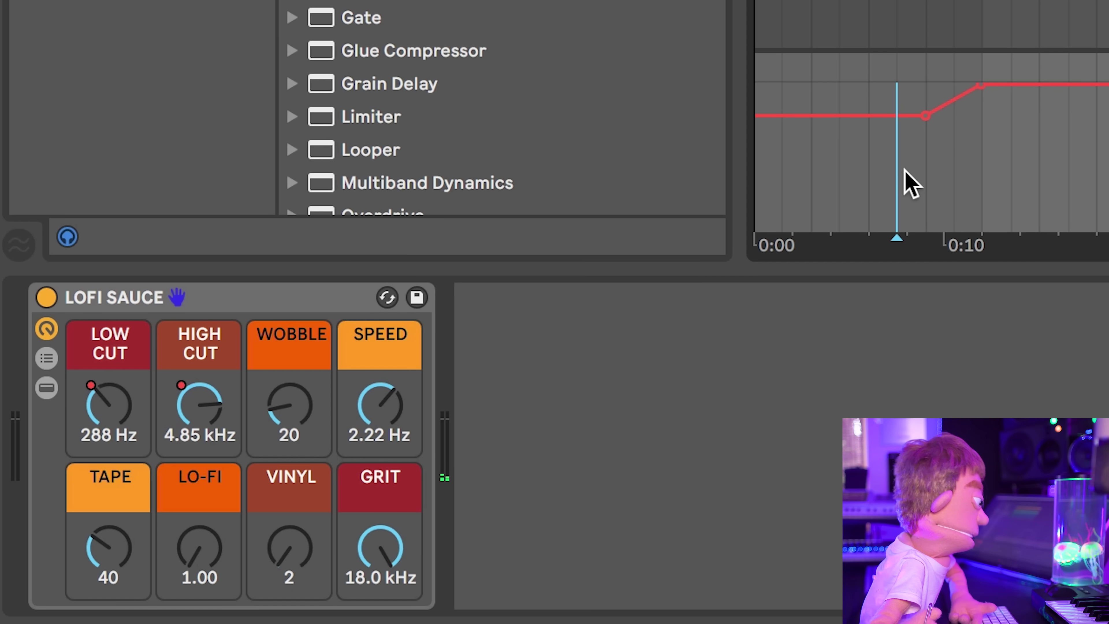
key("space")
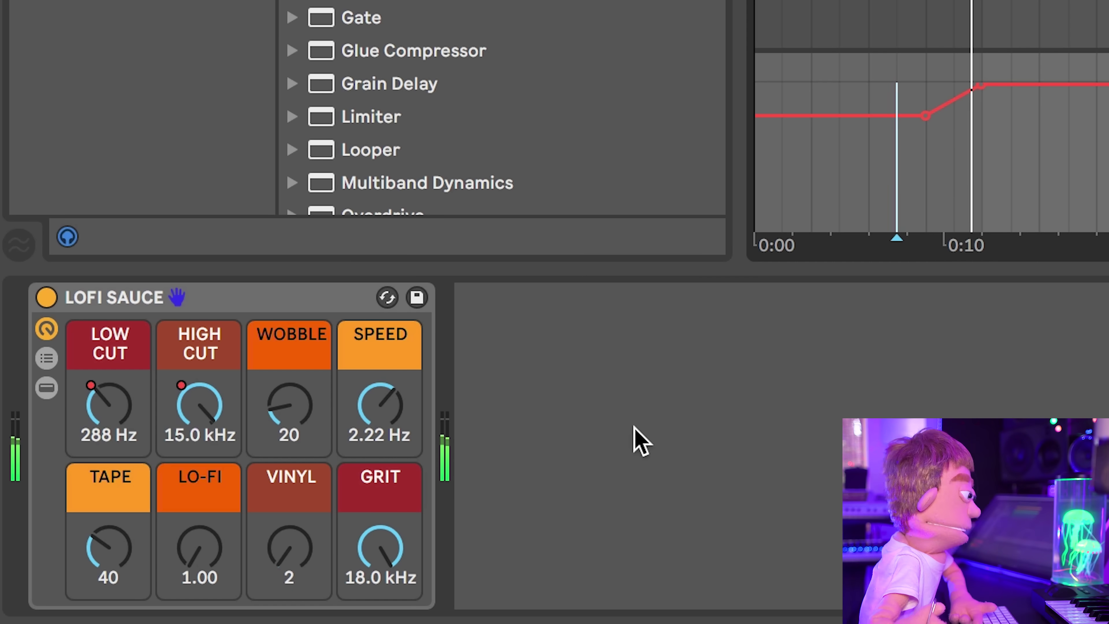
Set the LOFI SAUCE Wobble to 23, Speed to 5.47 Hz, Tape to 67 and Vinyl to 52.
left_click(292, 564)
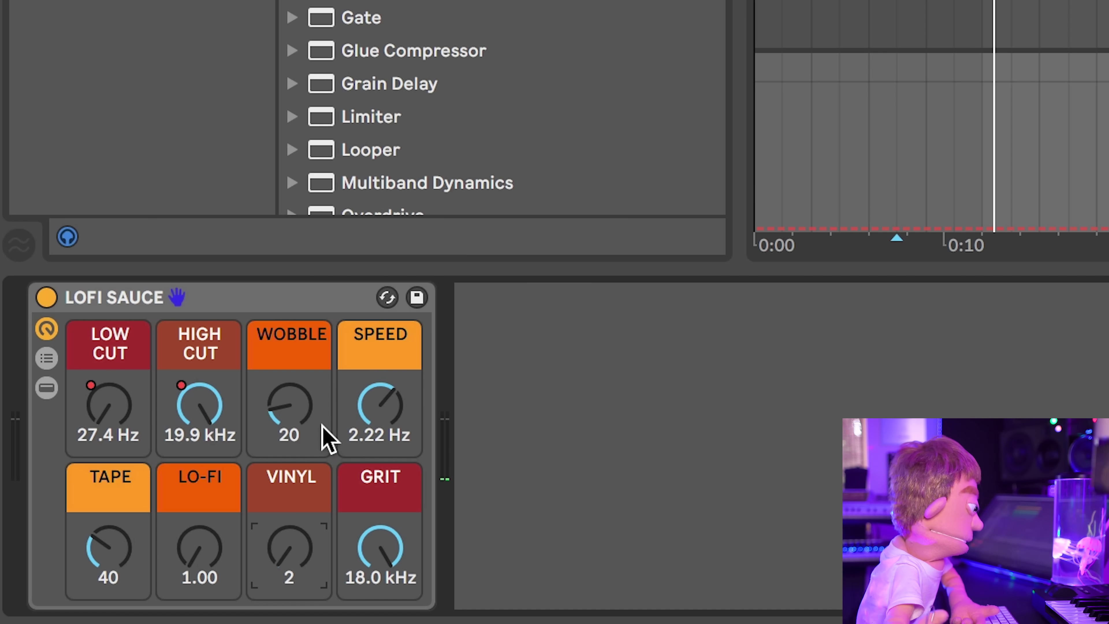
left_click_drag(287, 416, 359, 416)
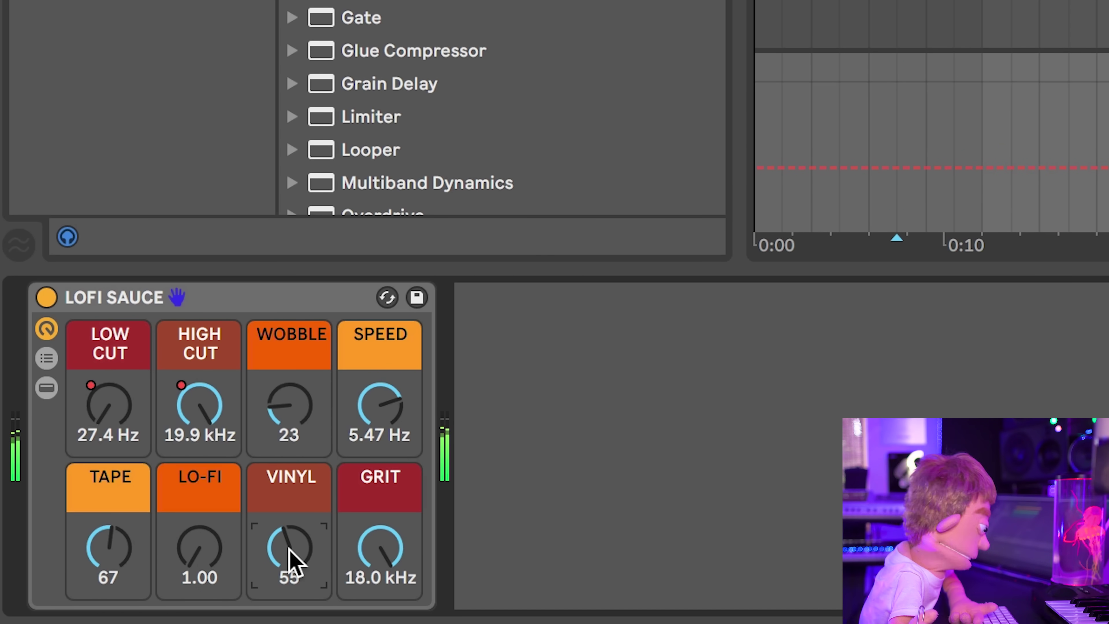
left_click(363, 543)
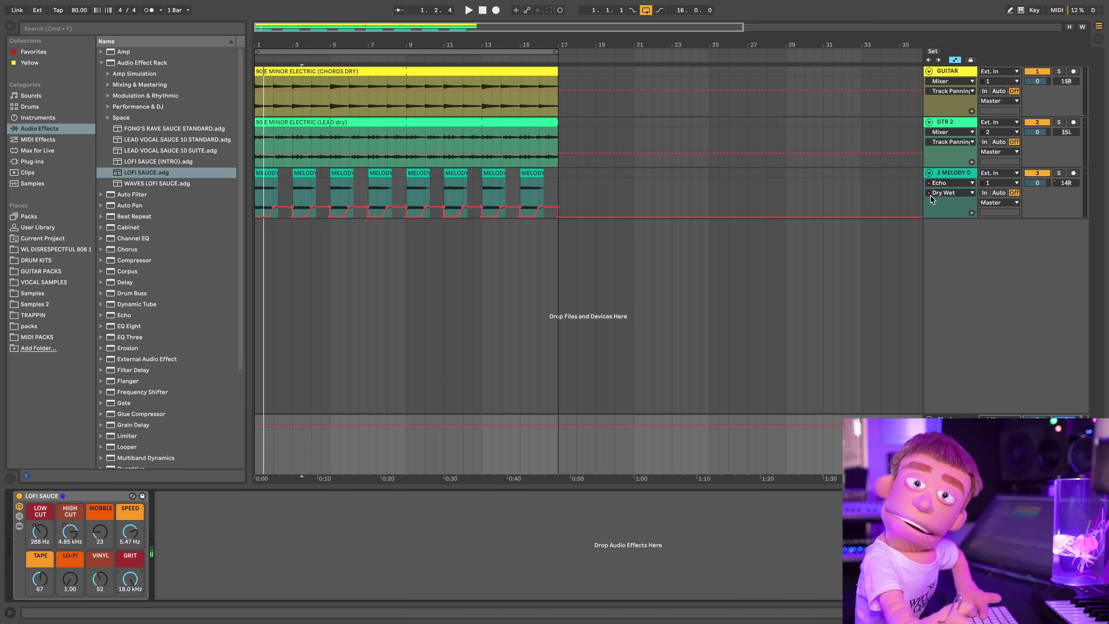
Hide the automation and open the Dirty Hat Loops folder of Gluten Free Loops in the WL Raw Hits 1 drum kit.
left_click(955, 172)
key("a")
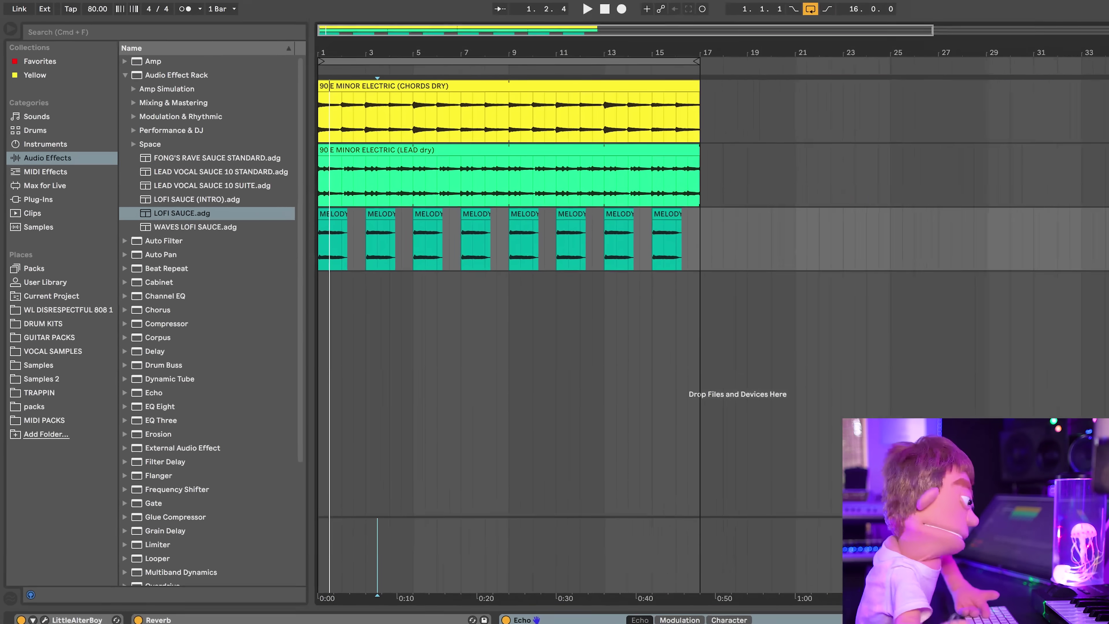
left_click(35, 260)
left_click(142, 107)
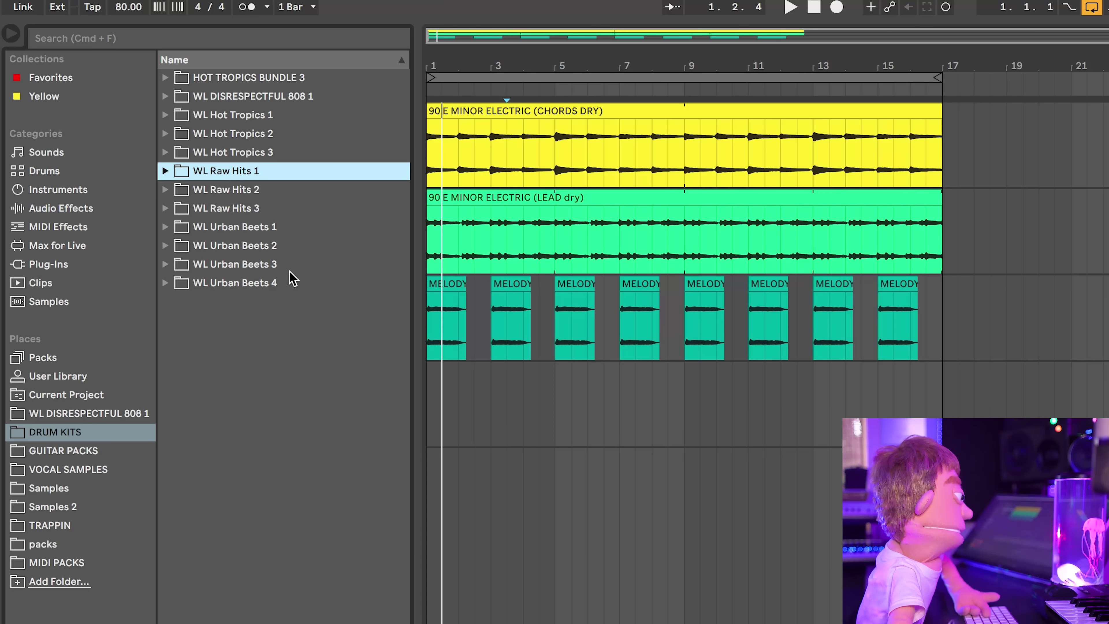
left_click(165, 171)
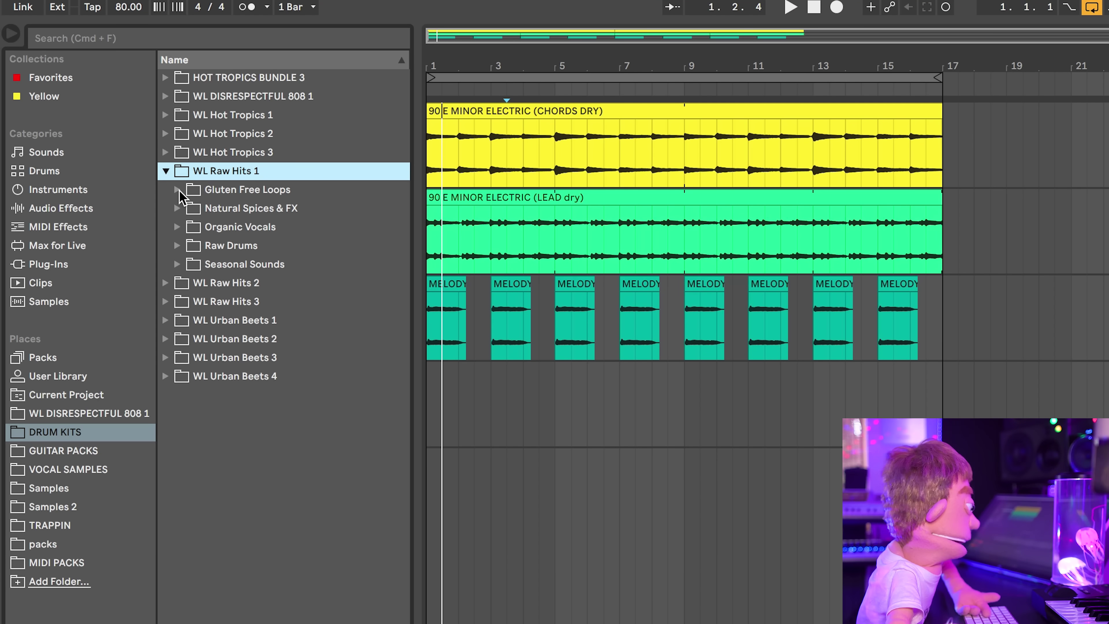
left_click(178, 190)
left_click(189, 208)
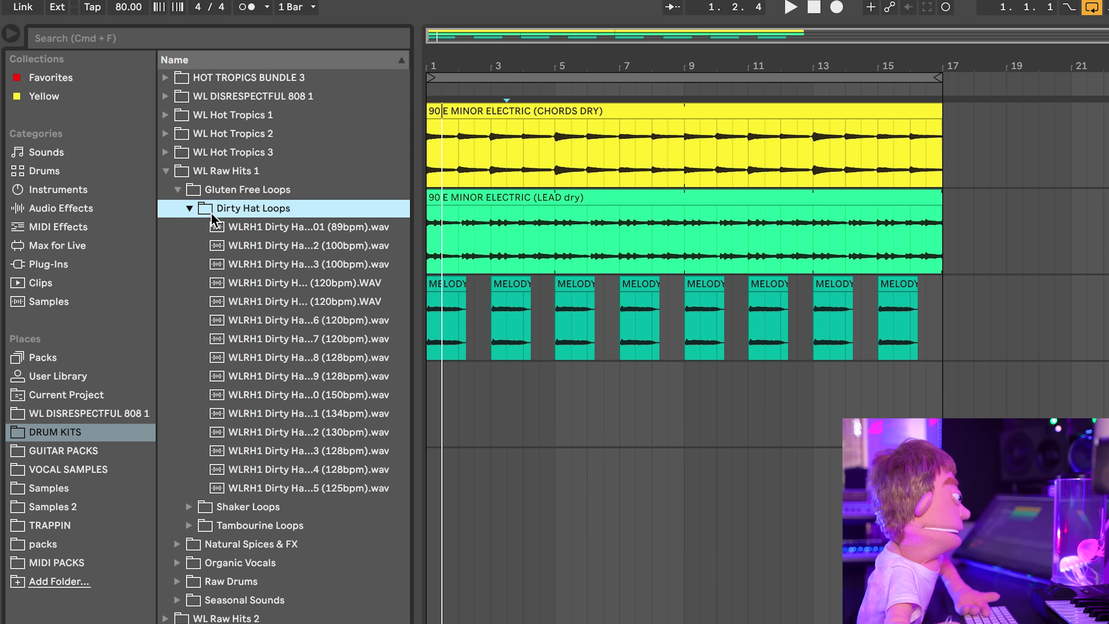
Preview the Dirty Hat loops and place the second (100bpm) and fifth (120bpm) loops at bar 1 below the melody track.
left_click(290, 221)
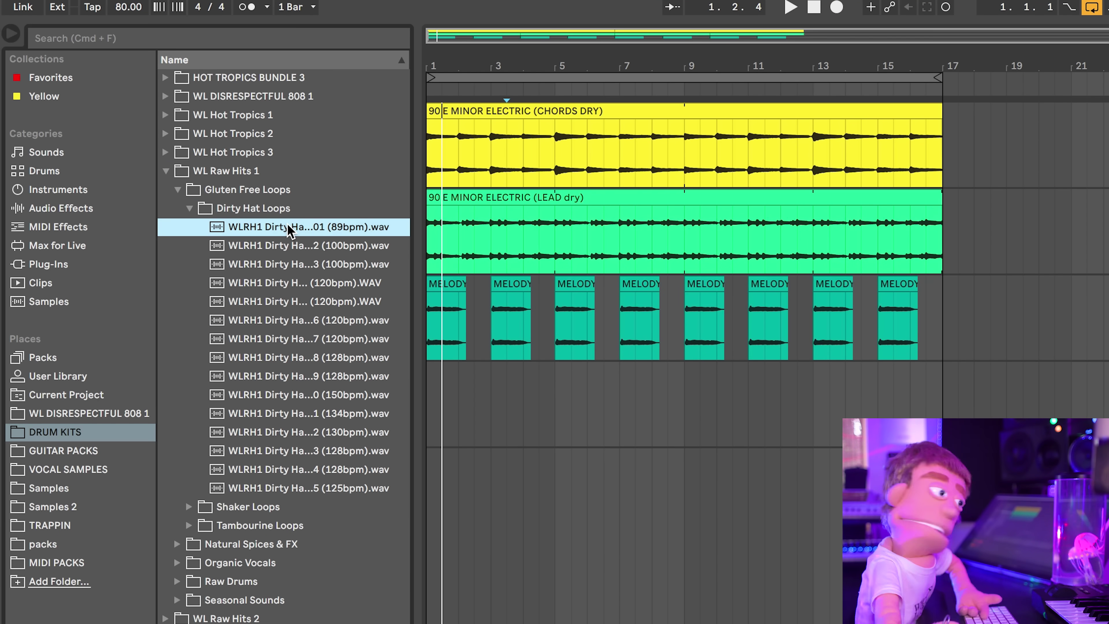
key("Down")
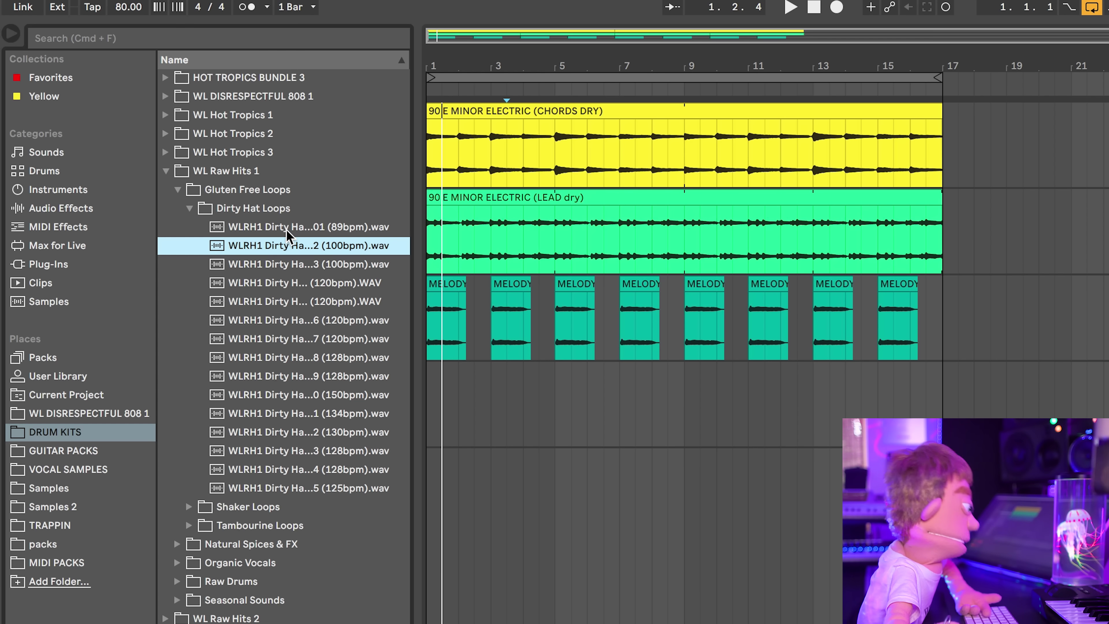
left_click_drag(286, 232, 436, 502)
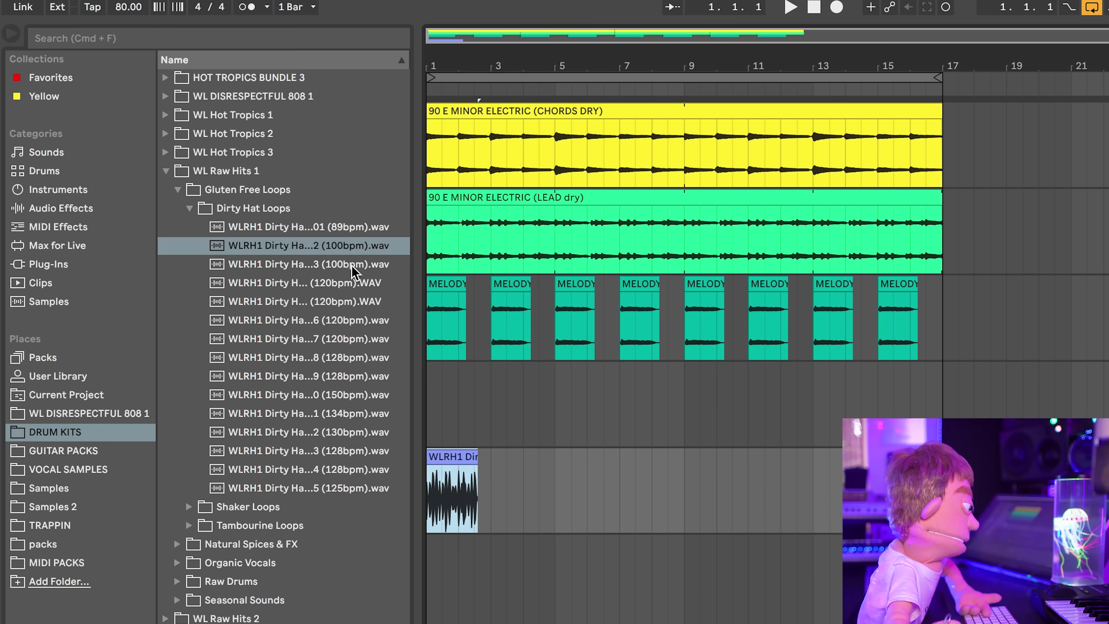
left_click(314, 301)
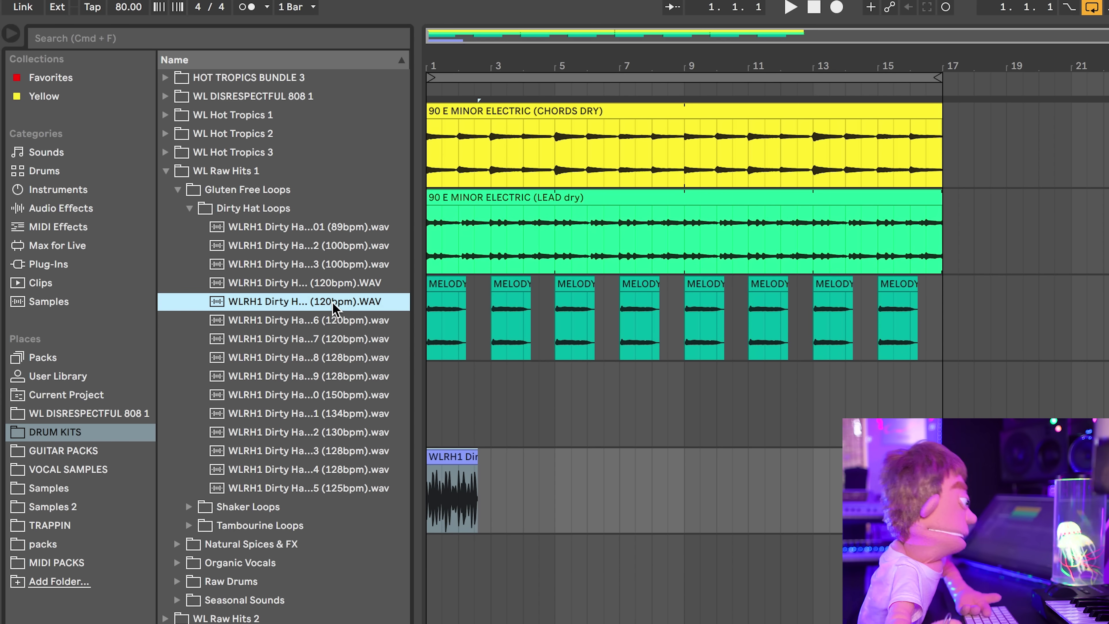
left_click_drag(325, 302, 452, 552)
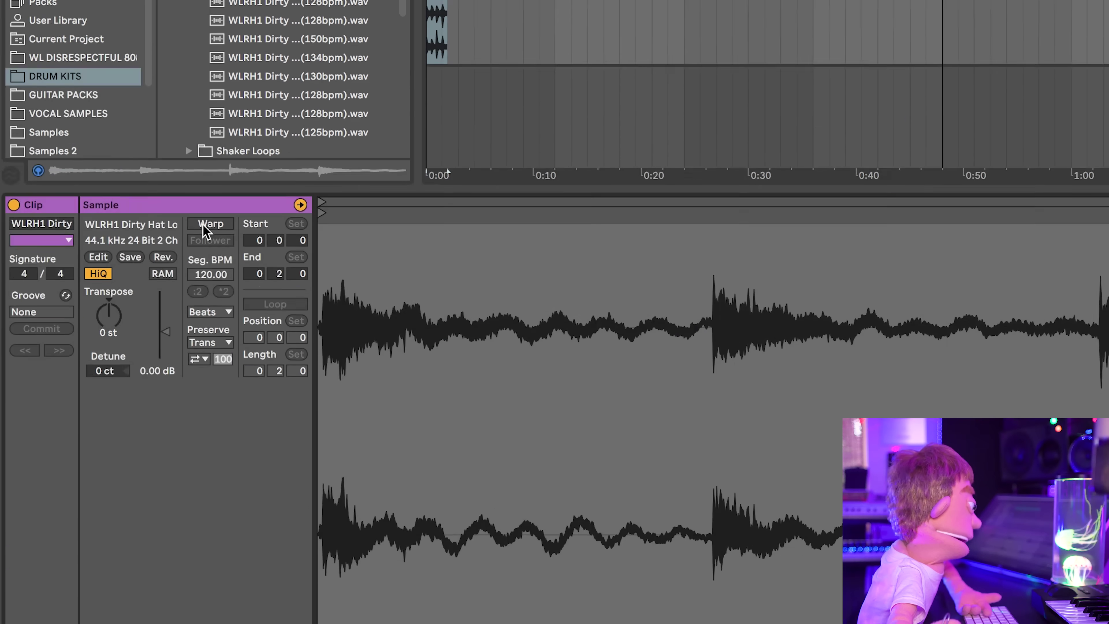
Warp the 120bpm hat loop in Beats mode with transient looping off, shorten its loop to 0.2.0, and play it.
left_click(206, 581)
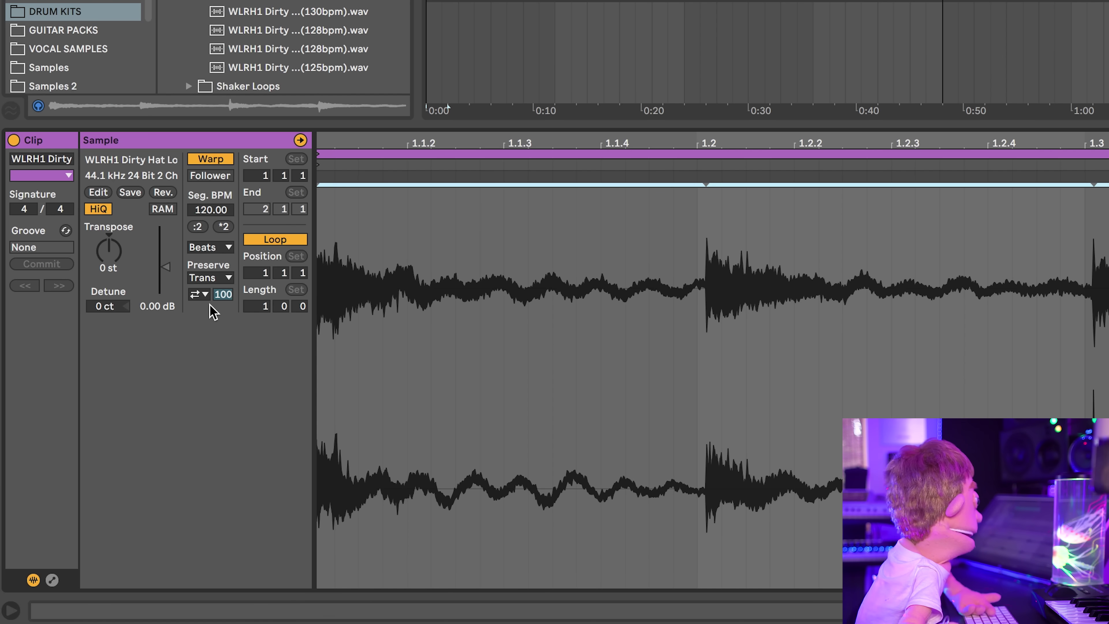
left_click(202, 299)
left_click(199, 307)
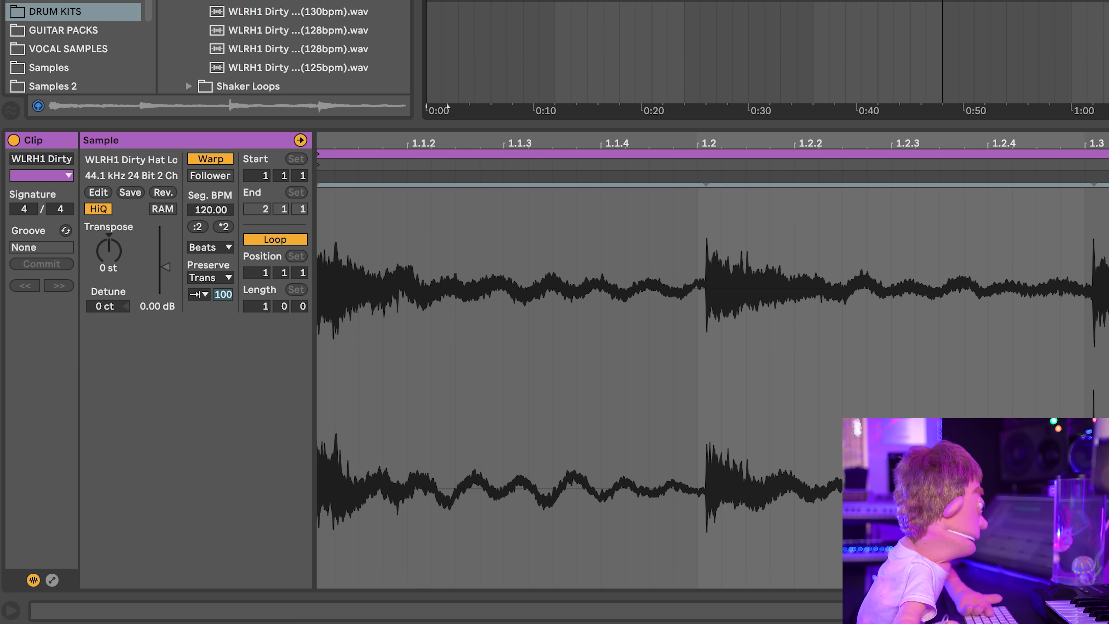
left_click_drag(1108, 153, 1086, 154)
key("space")
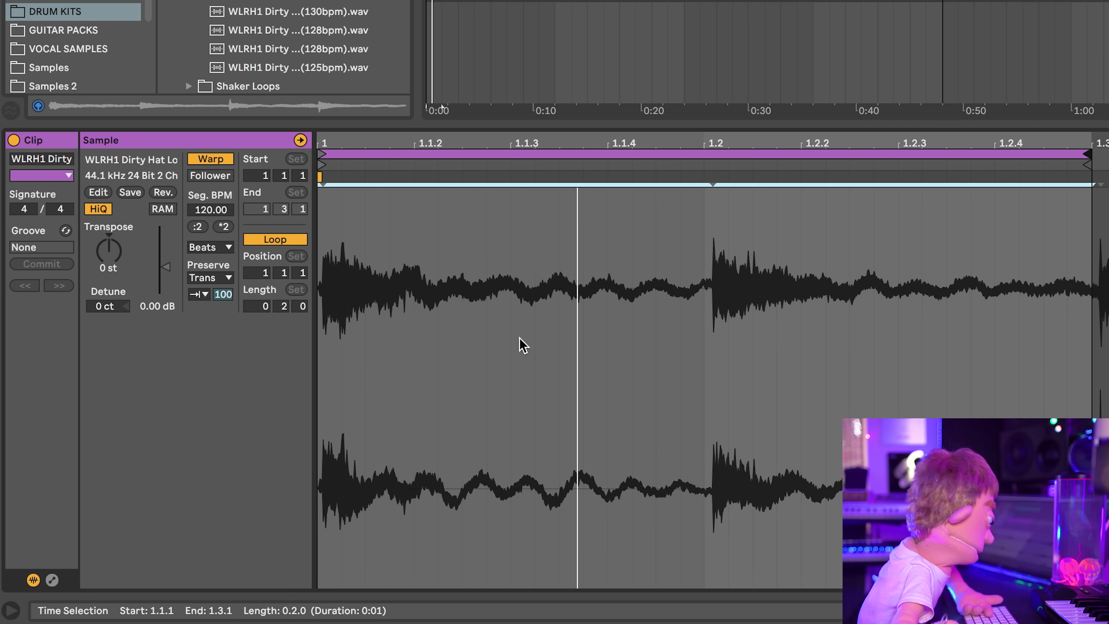
Set the 120bpm hat loop's transient envelope to 67 and its Beats Preserve resolution to 1/4.
left_click_drag(228, 294, 228, 334)
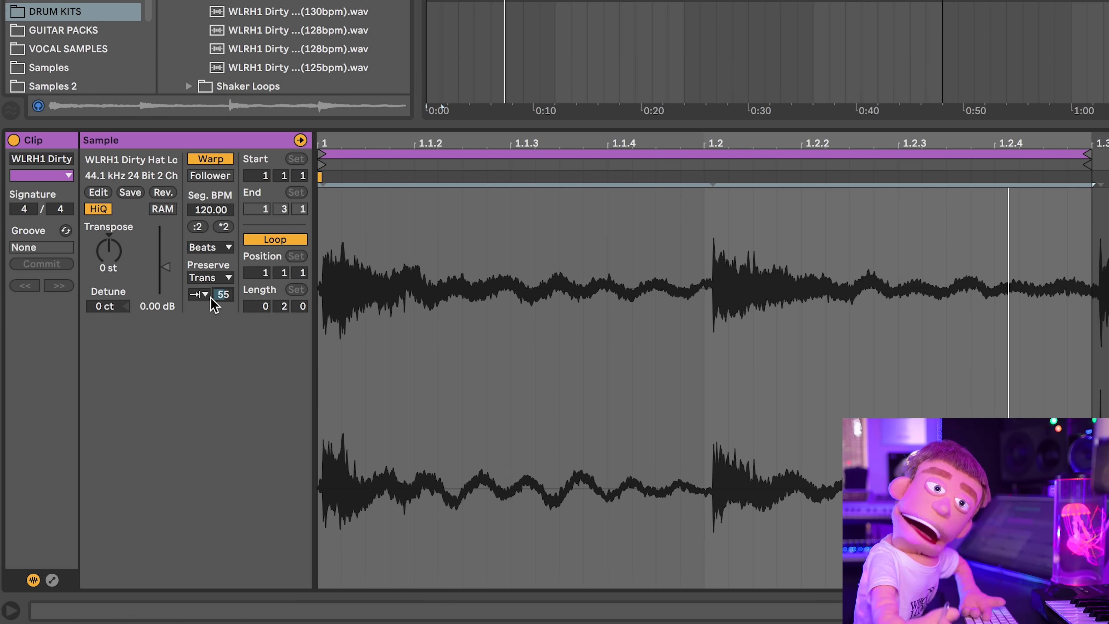
left_click(209, 278)
left_click(206, 321)
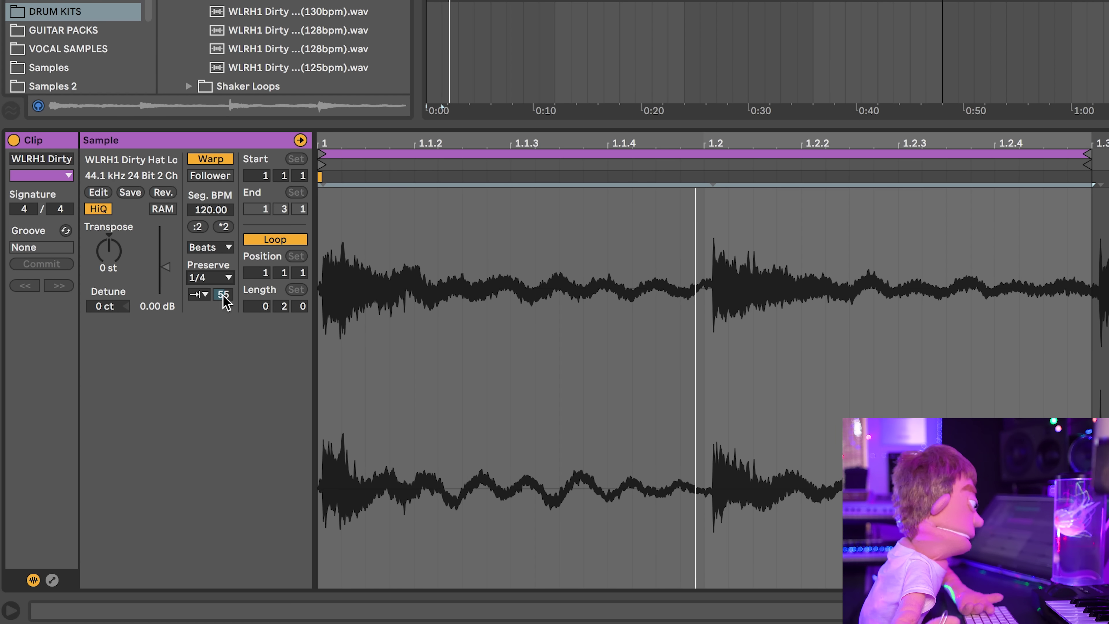
left_click_drag(222, 295, 221, 284)
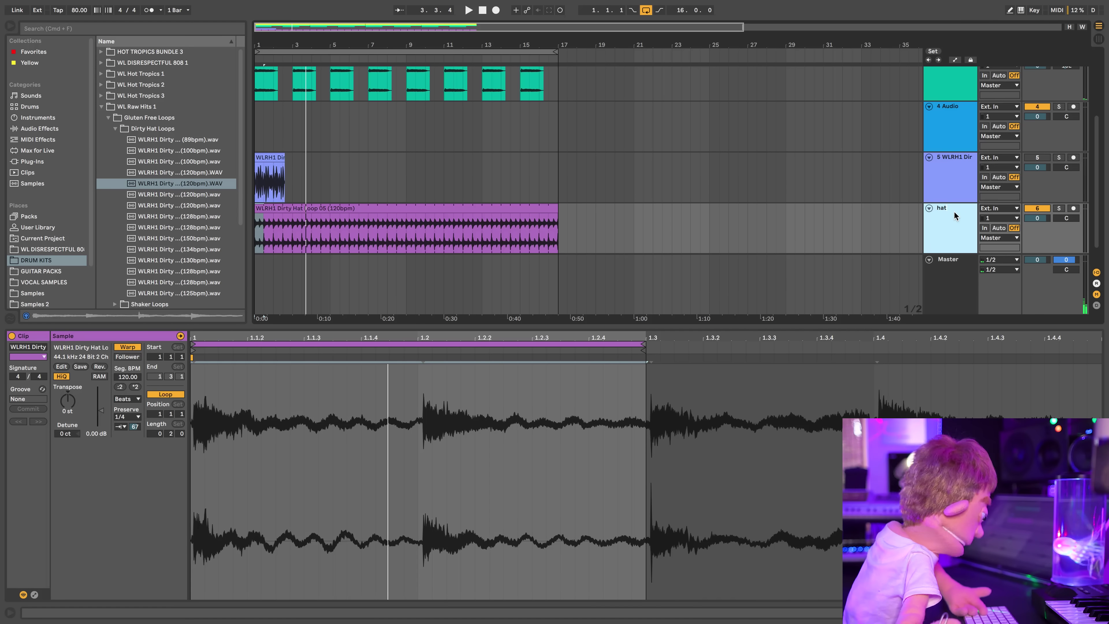
Move the hat track above the 100bpm hat loop, then warp that loop at 100 BPM and loop it up to bar 17.
left_click_drag(954, 210, 991, 168)
left_click(270, 231)
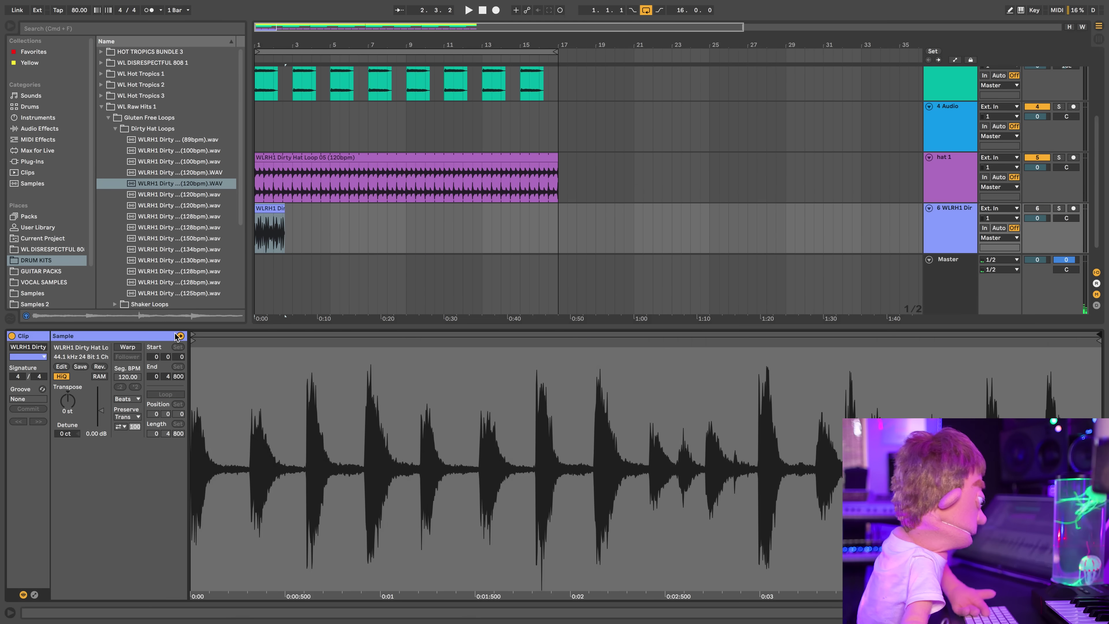
left_click(118, 347)
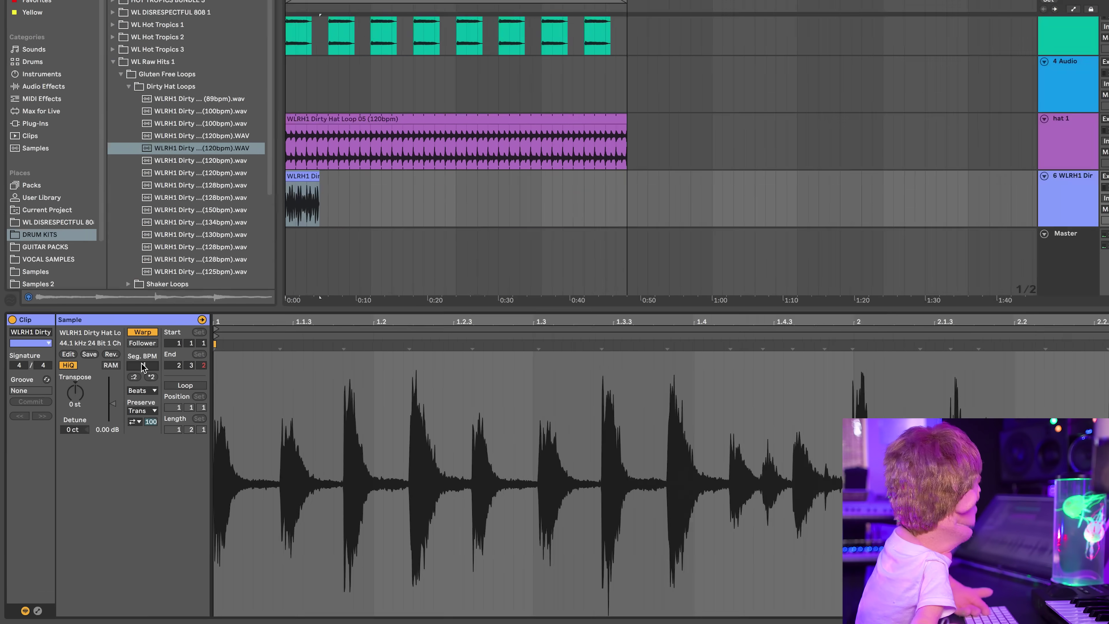
left_click(127, 376)
type("100")
key("Return")
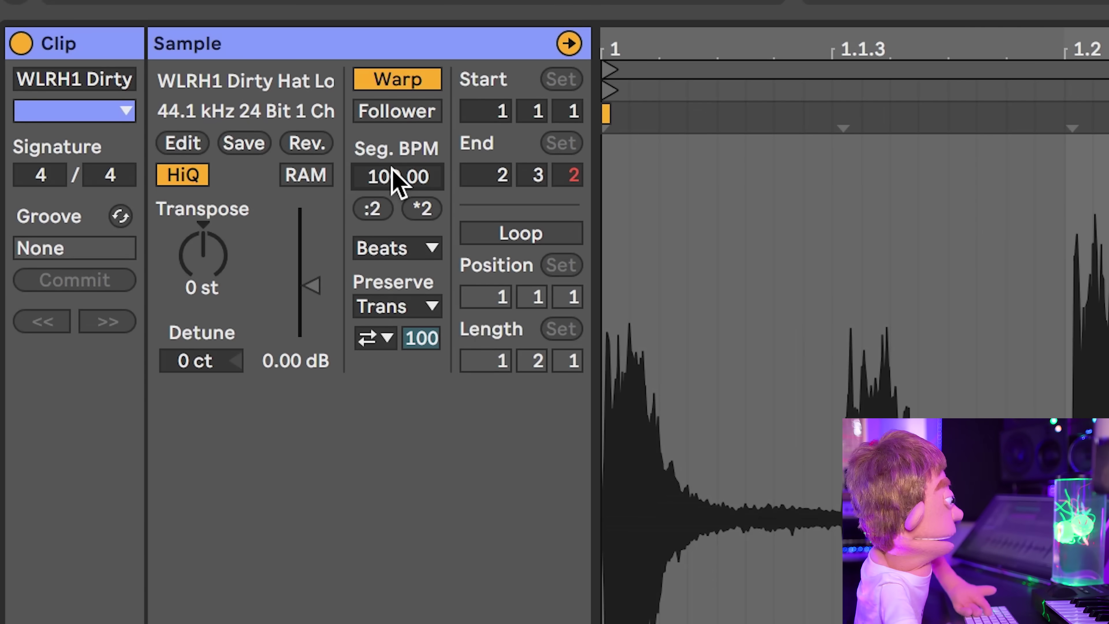
key("super+l")
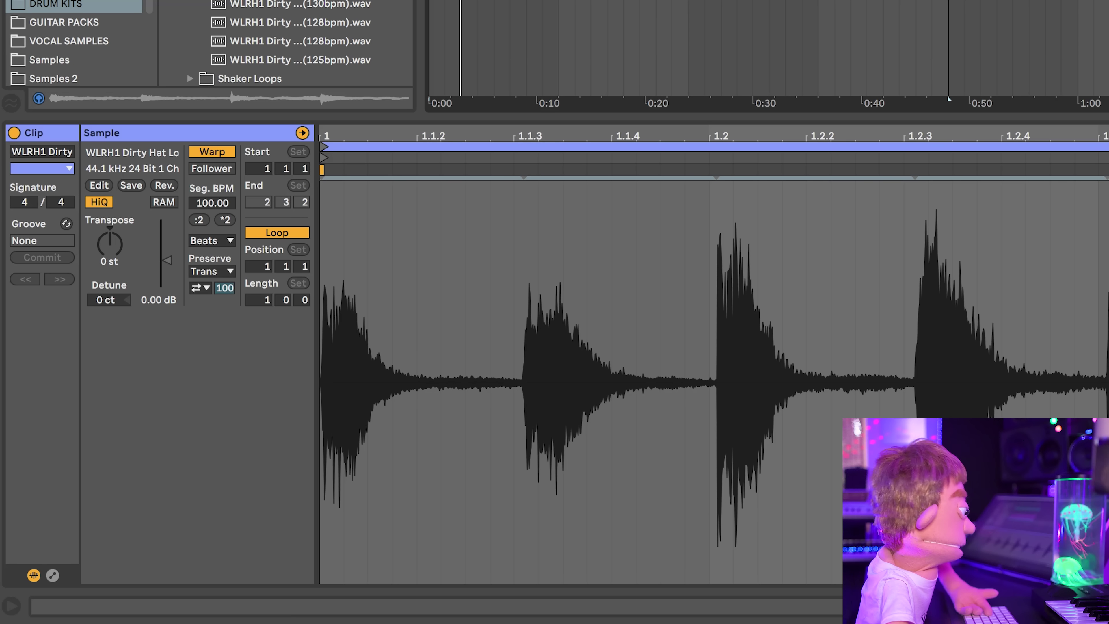
Turn off transient looping for the 100bpm hat loop, set Preserve to 1/8 and the envelope to 75, and transpose it -5 st.
key("space")
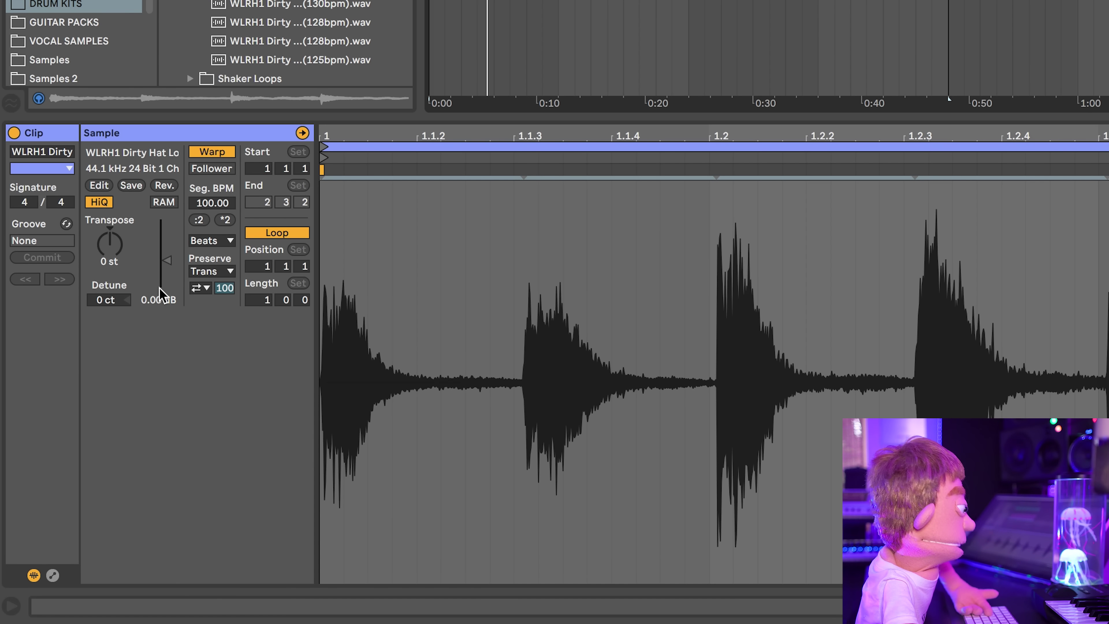
left_click(200, 287)
left_click(213, 297)
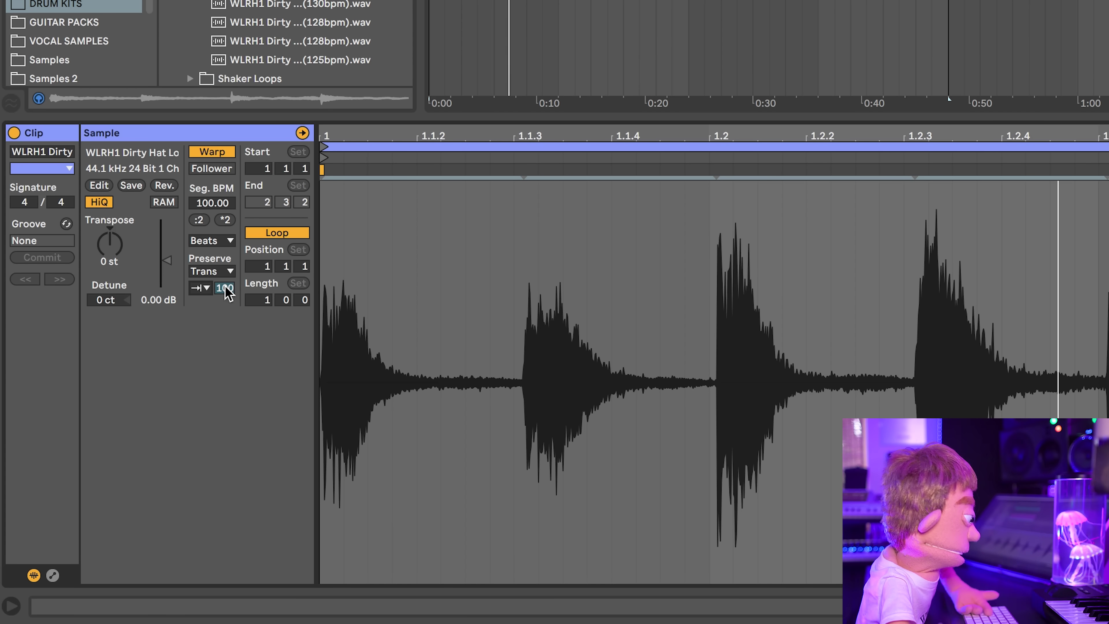
left_click(214, 271)
left_click(227, 331)
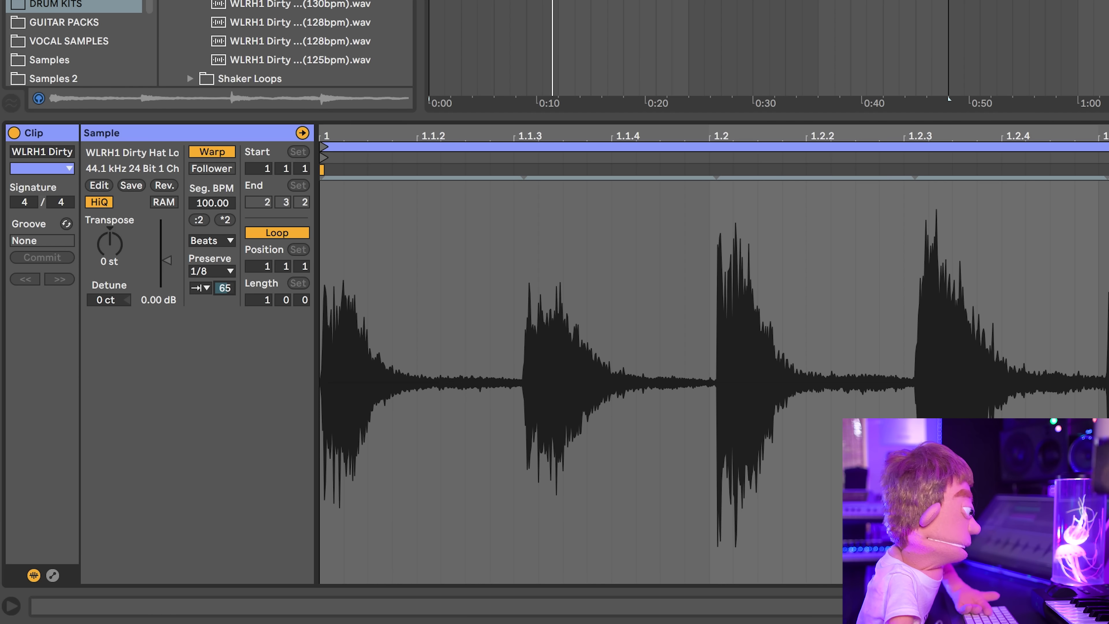
left_click_drag(224, 288, 224, 290)
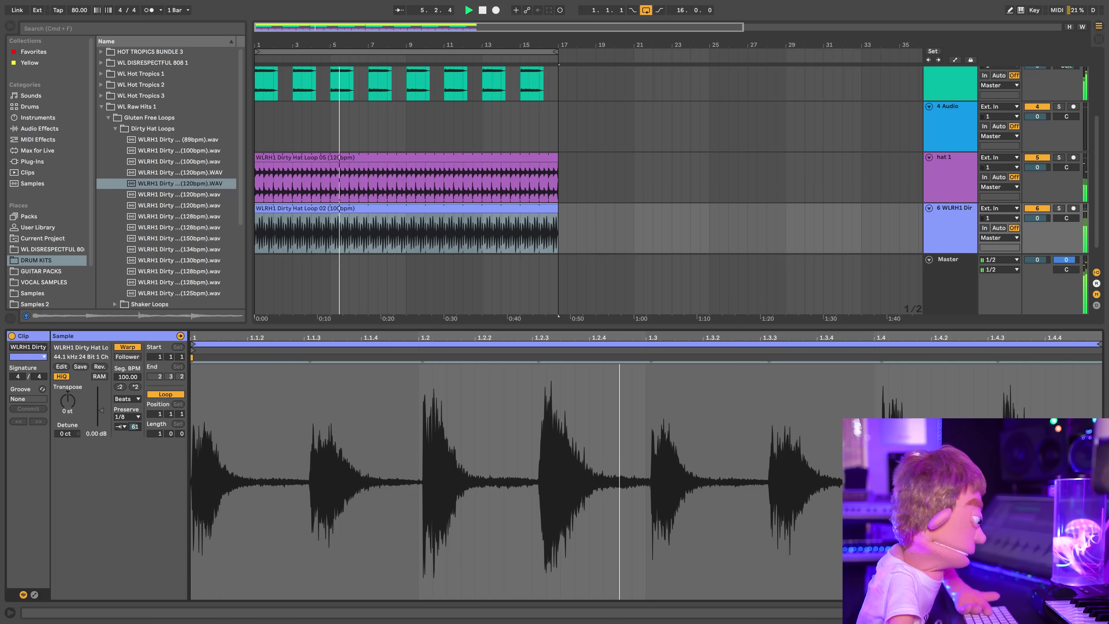
left_click_drag(135, 426, 134, 421)
left_click_drag(67, 400, 67, 405)
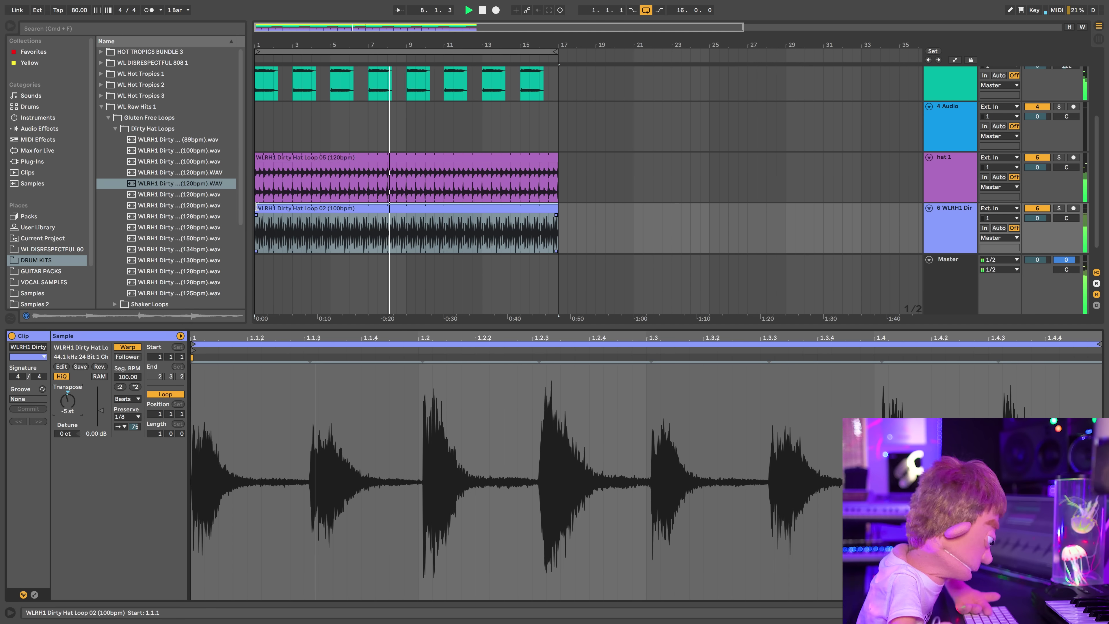
Trim the start of the 100bpm hat loop to bar 5, stop playback, and hide the clip details.
left_click_drag(257, 205, 327, 214)
key("space")
key("super+alt+l")
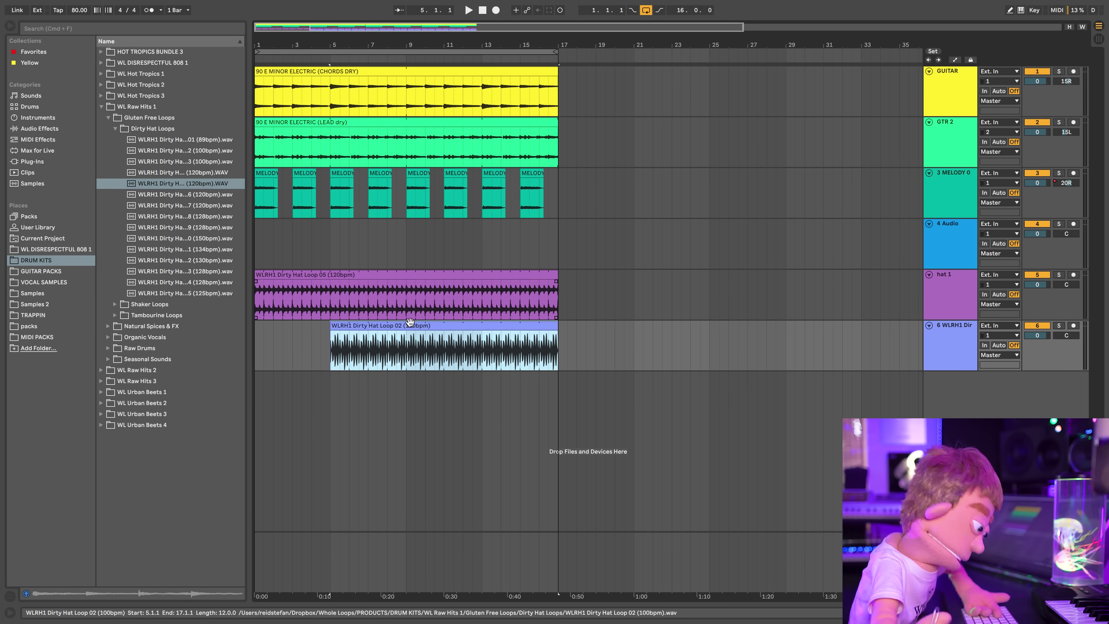
Place WLRH2 Snare Tight 16 from the WL Raw Hits 2 kit on a new track, repeated on beats 2 and 4 from bar 5 to bar 17.
left_click(160, 109)
left_click(151, 116)
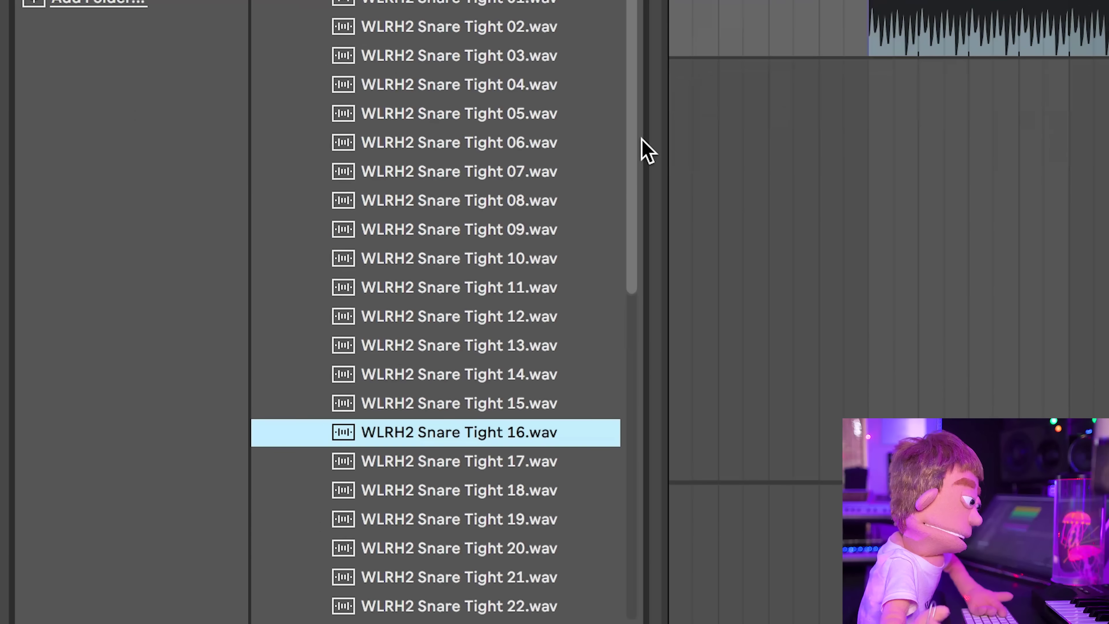
key("Down")
key("Up")
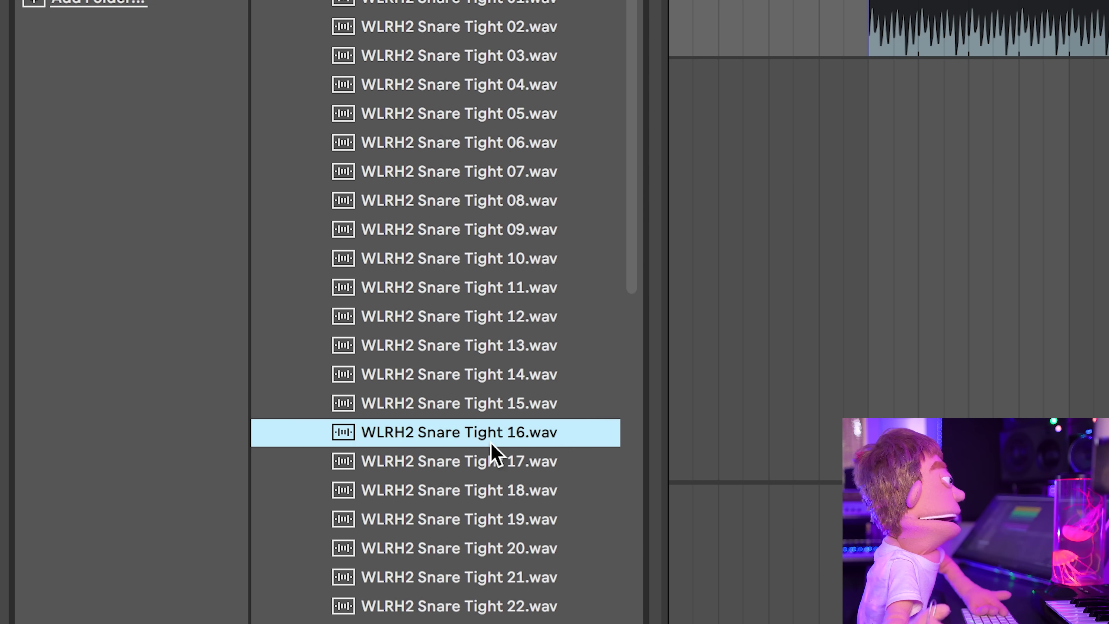
left_click_drag(492, 450, 949, 105)
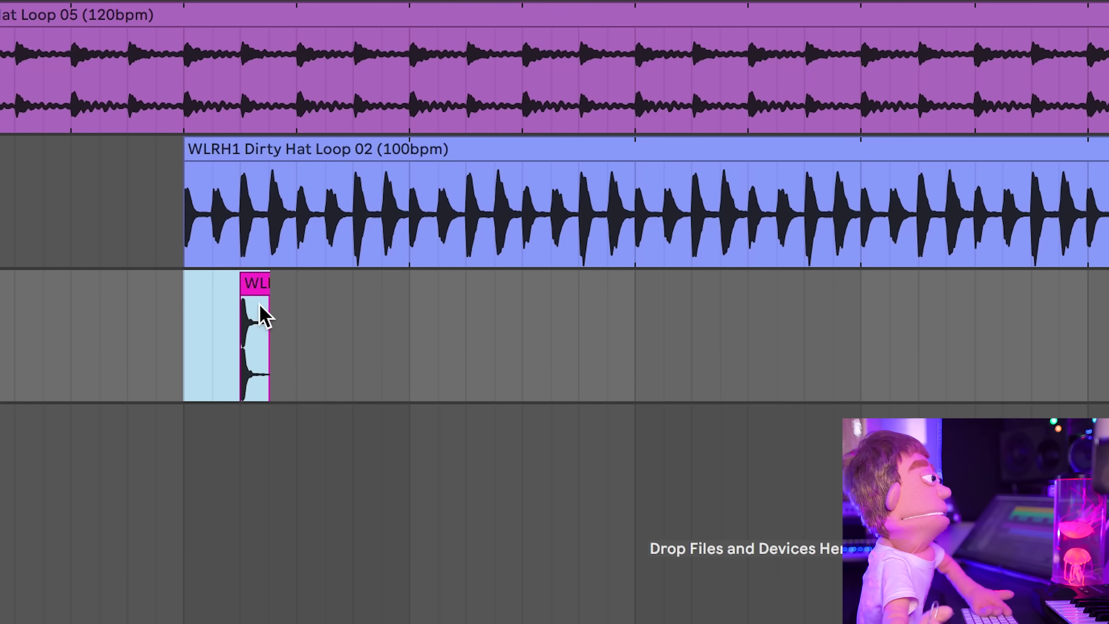
left_click_drag(261, 310, 262, 327)
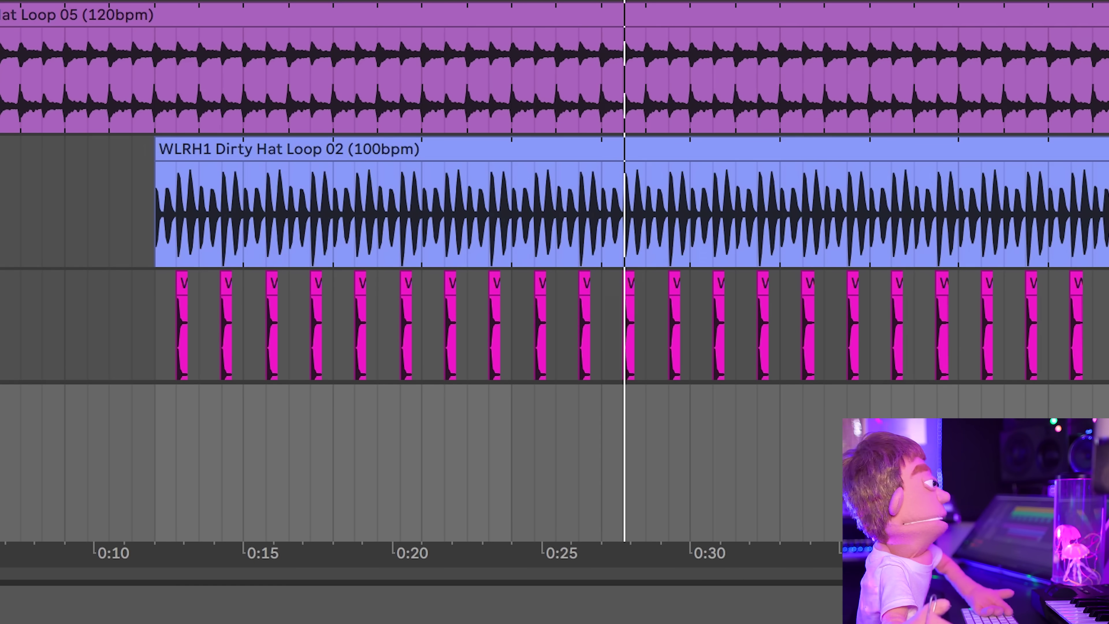
key("ctrl+alt+l")
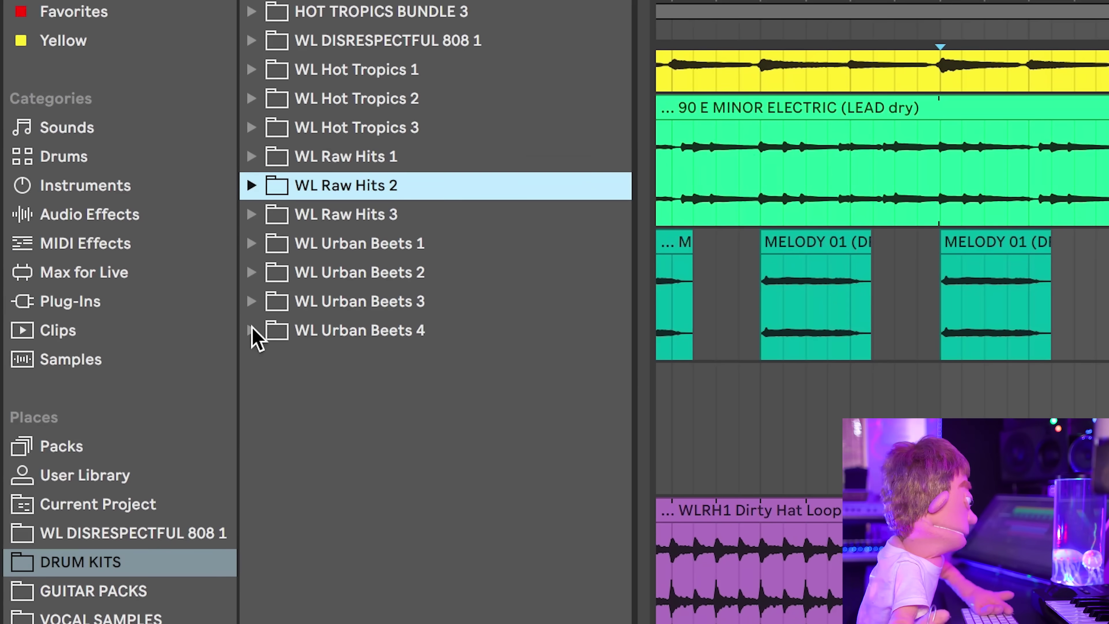
Place KICK 01 from the WL Urban Beets 4 KICKS folder on a new track at bar 5 and just after 5.3.4, then play from bar 5.
left_click(250, 330)
key("Down")
key("Down")
key("Down")
key("Down")
key("Down")
key("Down")
key("Down")
key("Right")
key("Down")
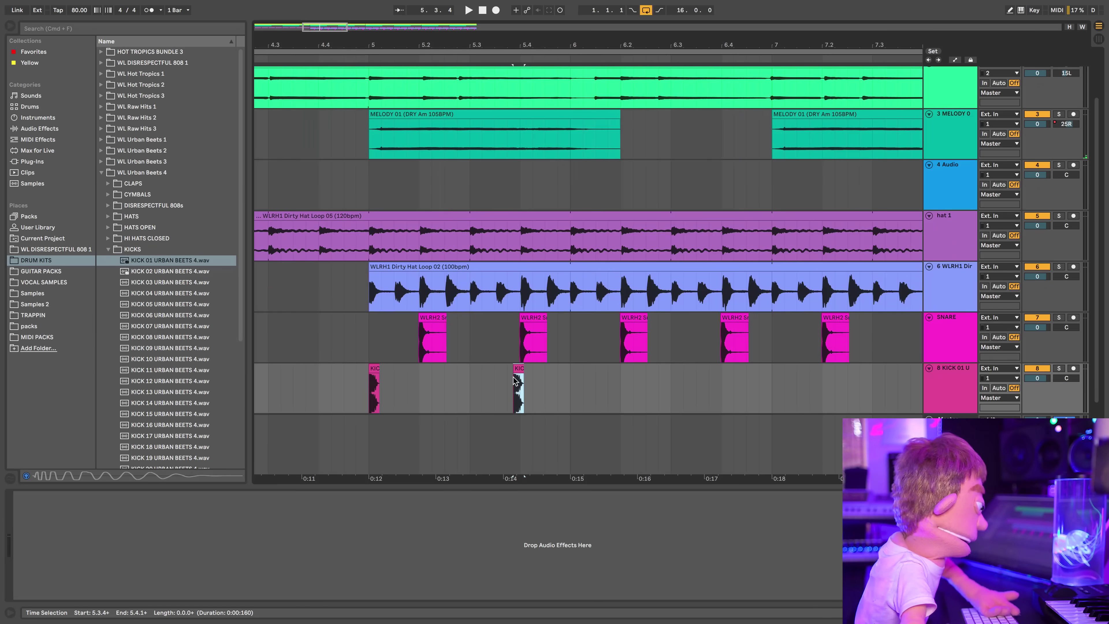
left_click(397, 386)
key("space")
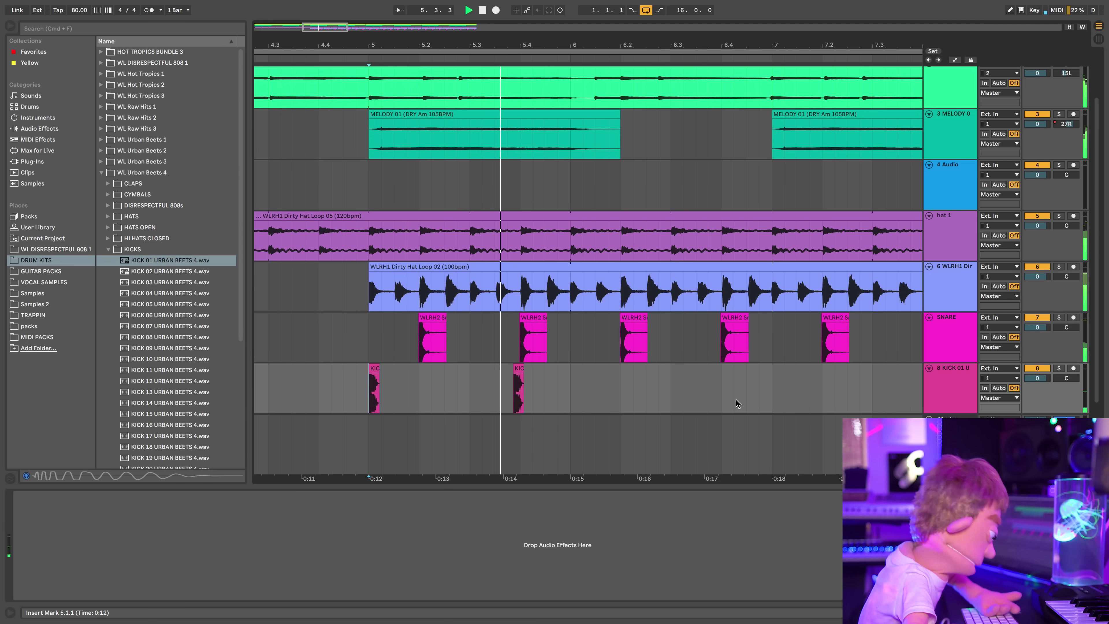
Copy the kick to two positions in bar 6, just after 6.1.3 and late in beat 4, checking the pattern from bar 5.
key("space")
left_click(525, 376)
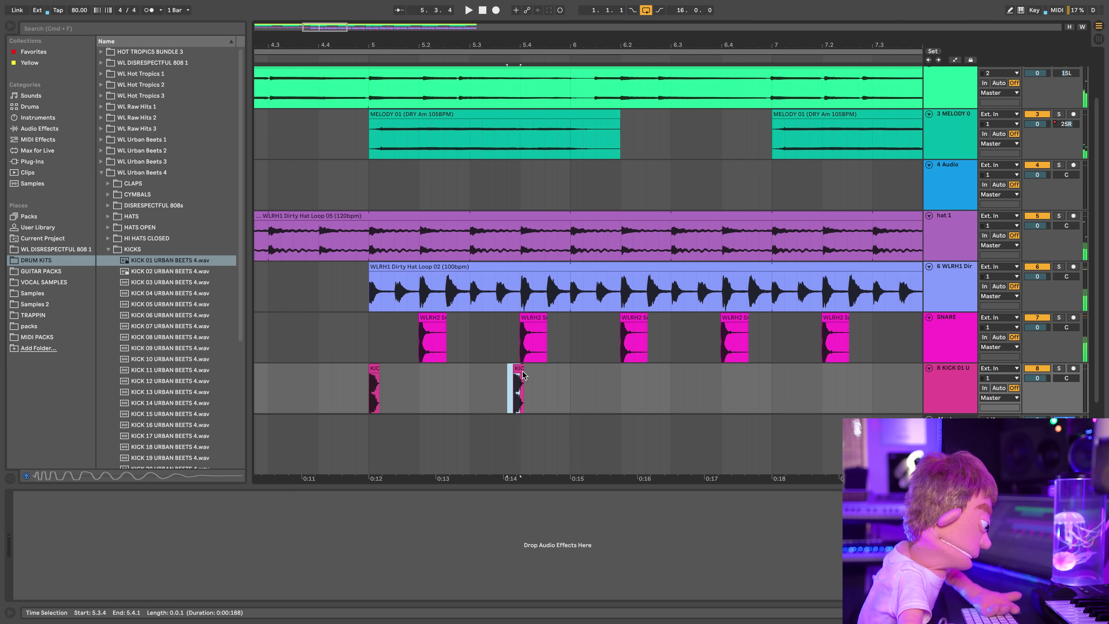
left_click(720, 391)
key("super+v")
left_click(367, 375)
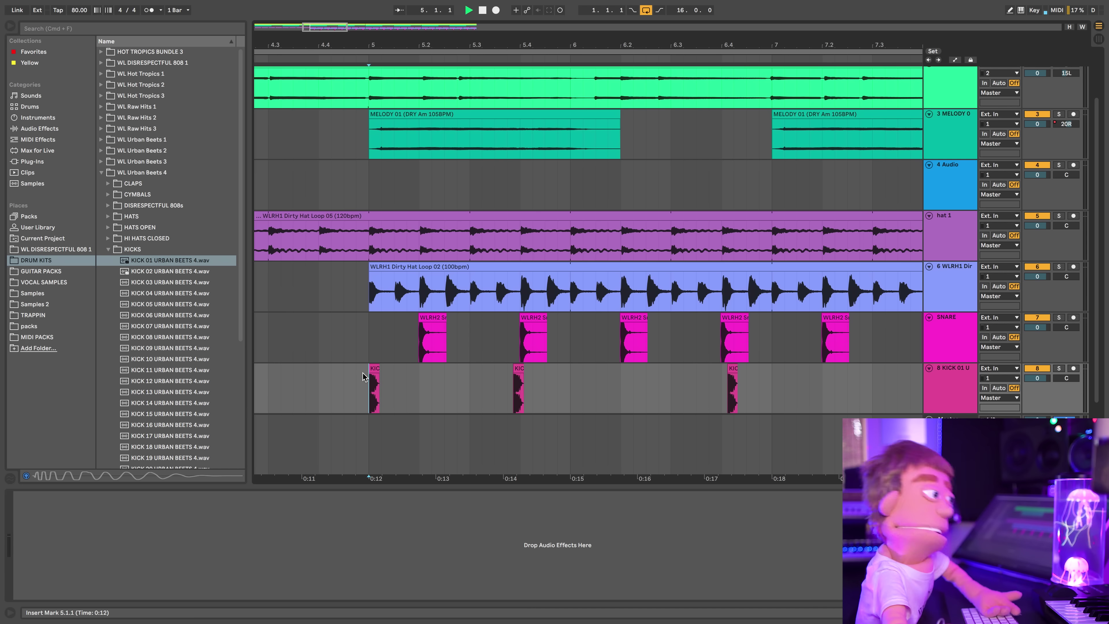
key("space")
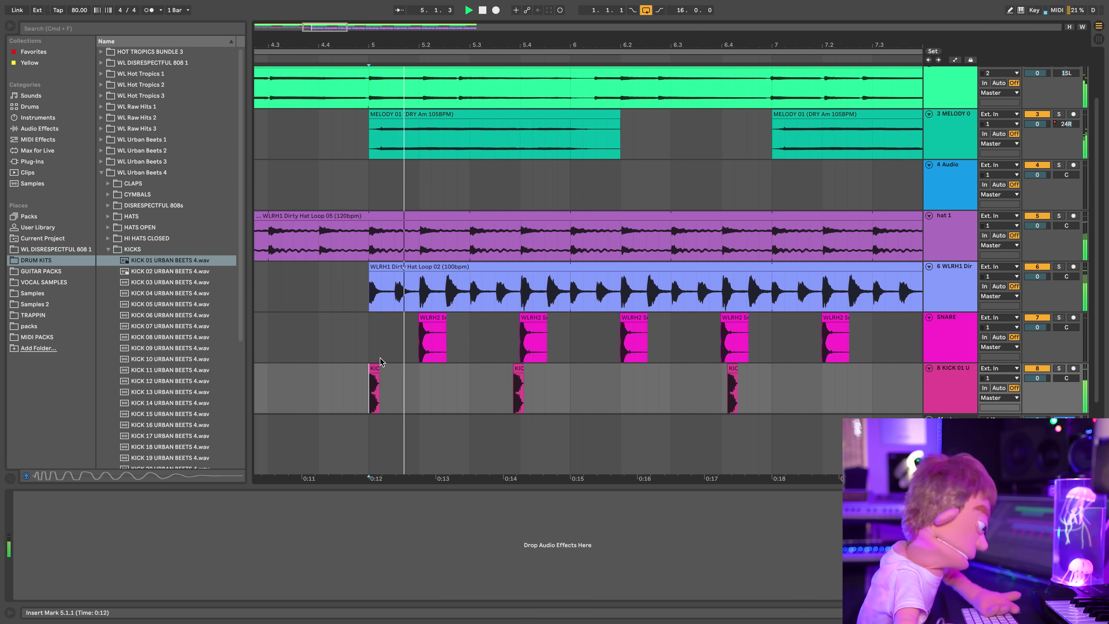
left_click(595, 372)
key("super+v")
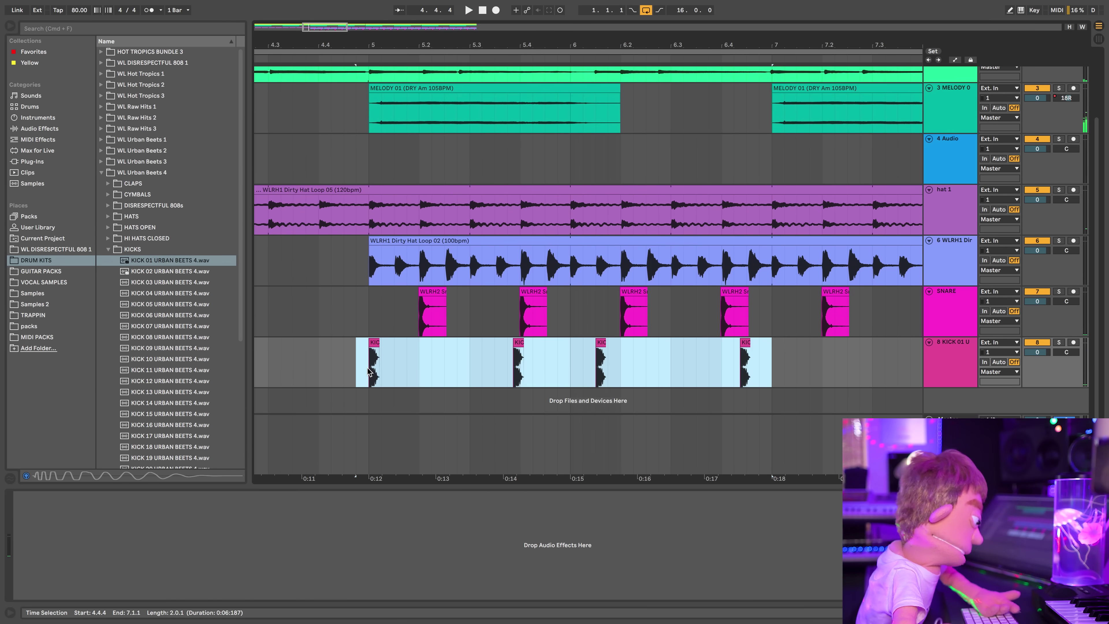
Duplicate the two-bar kick pattern from bar 5 through to bar 17 and play it back.
left_click_drag(359, 374, 369, 374)
left_click_drag(450, 38, 455, 24)
key("super+d")
key("super+d")
key("super+d")
left_click(370, 362)
key("space")
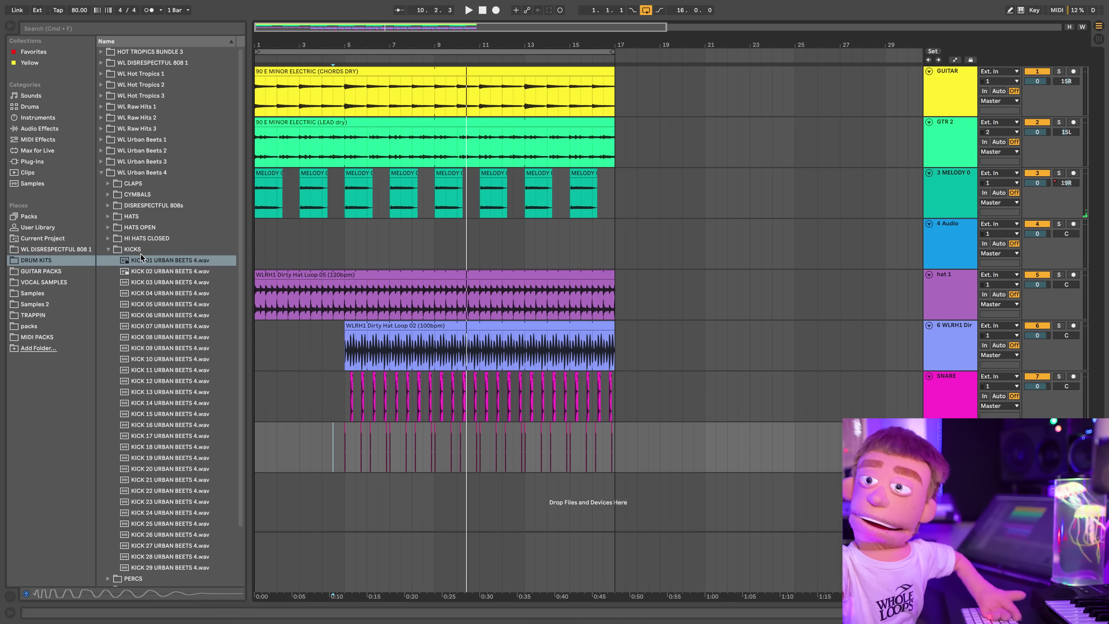
Close the KICKS folder and delete the empty 4 Audio track.
left_click(108, 249)
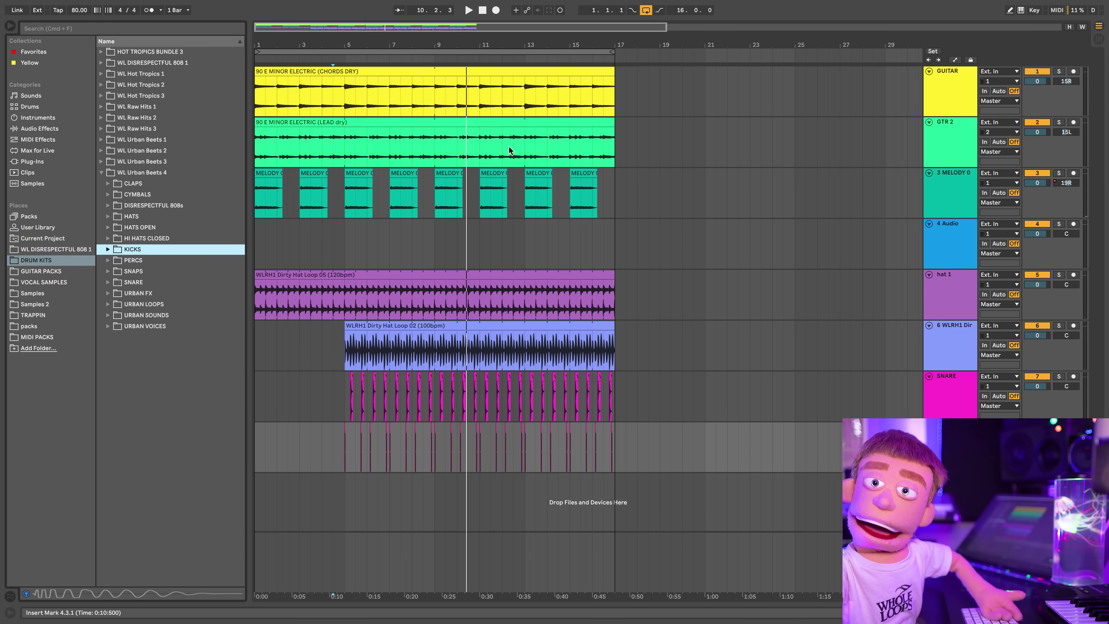
left_click(957, 251)
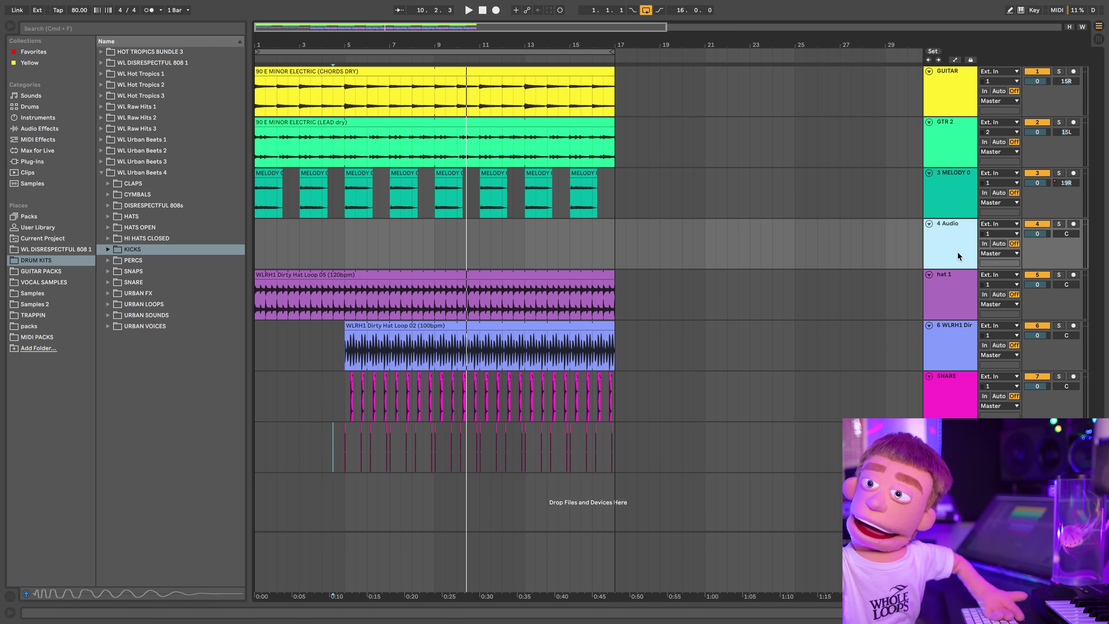
key("BackSpace")
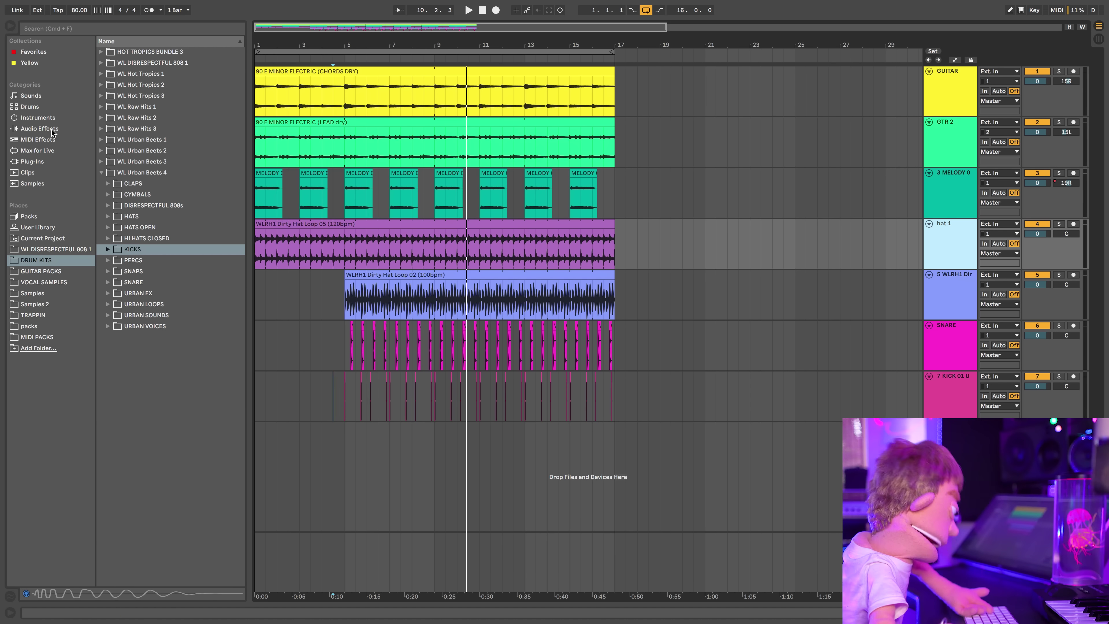
Add a Compressor to the Dirty Hat Loop 02 track and enable its sidechain with the KICK 01 track as input.
left_click(39, 129)
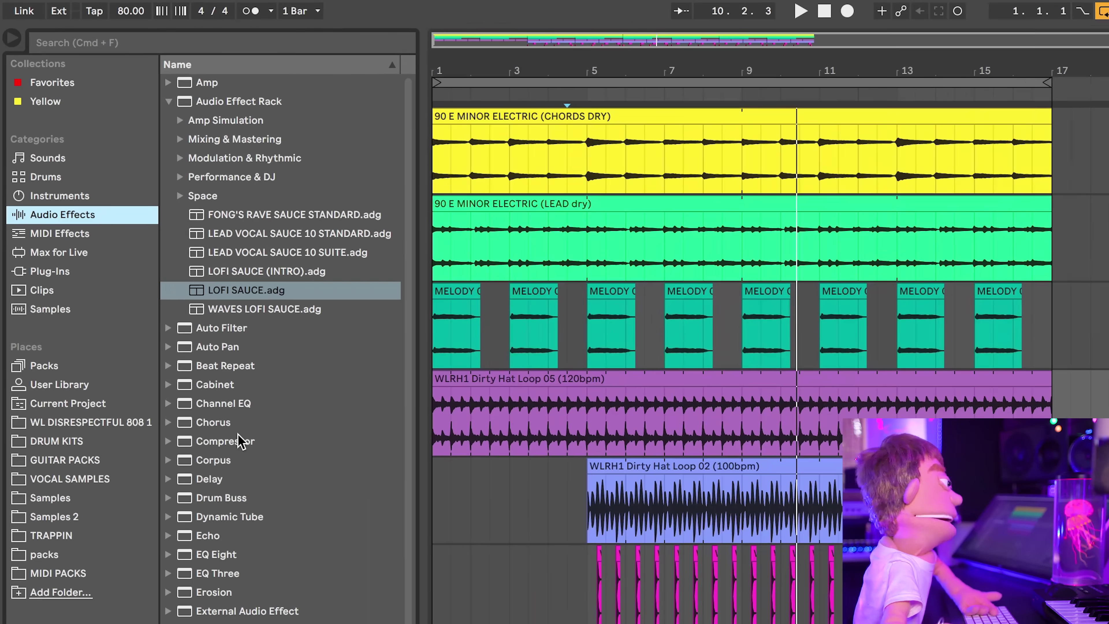
double_click(239, 441)
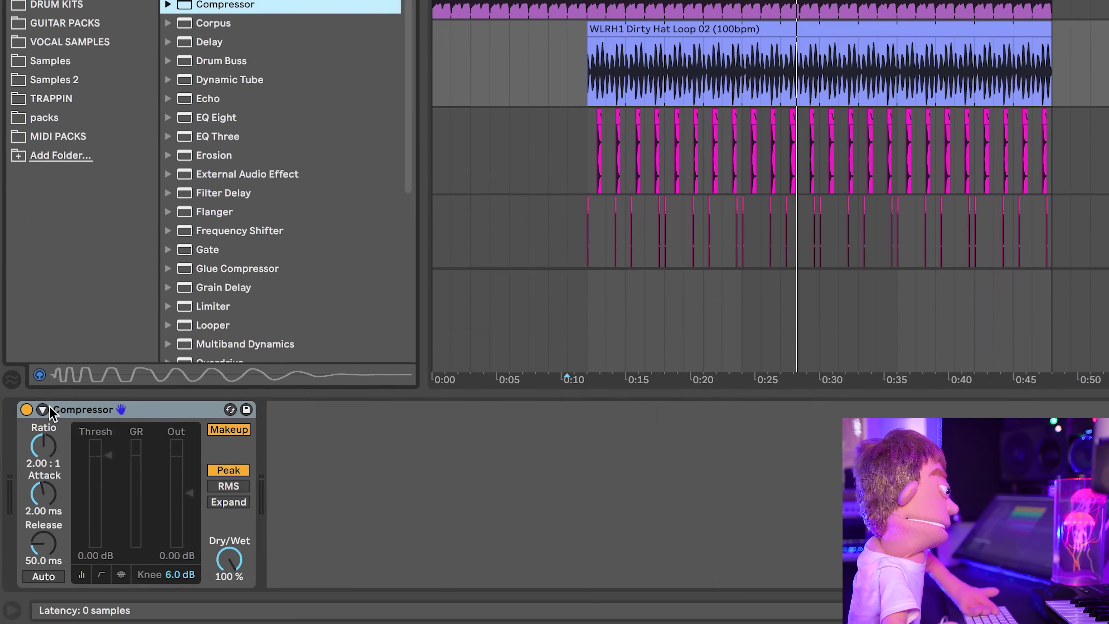
left_click(42, 409)
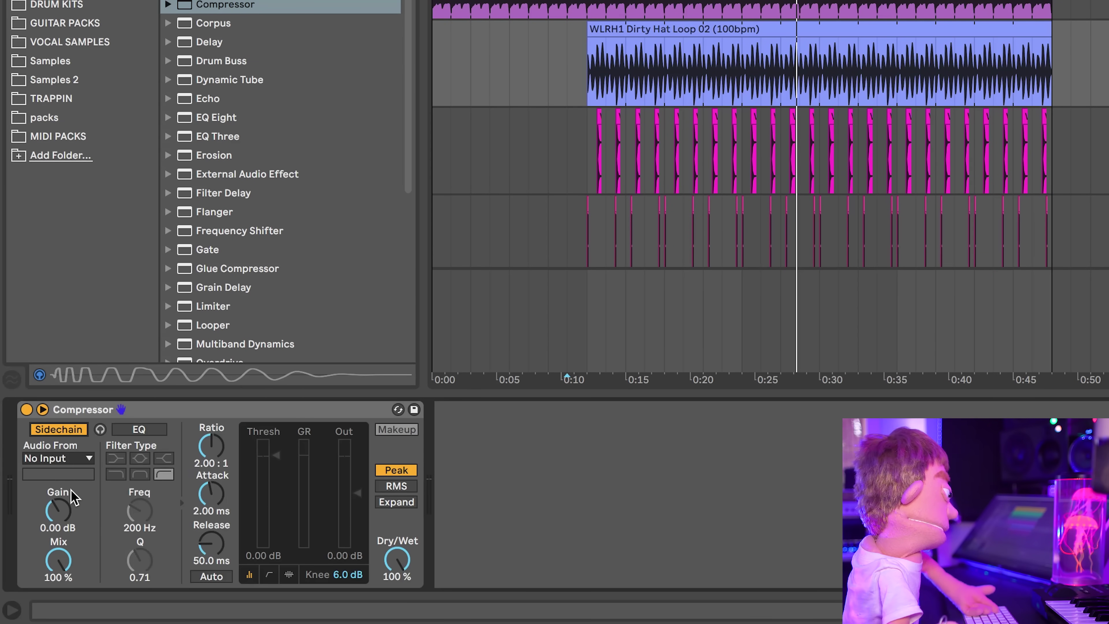
left_click(55, 429)
left_click(58, 458)
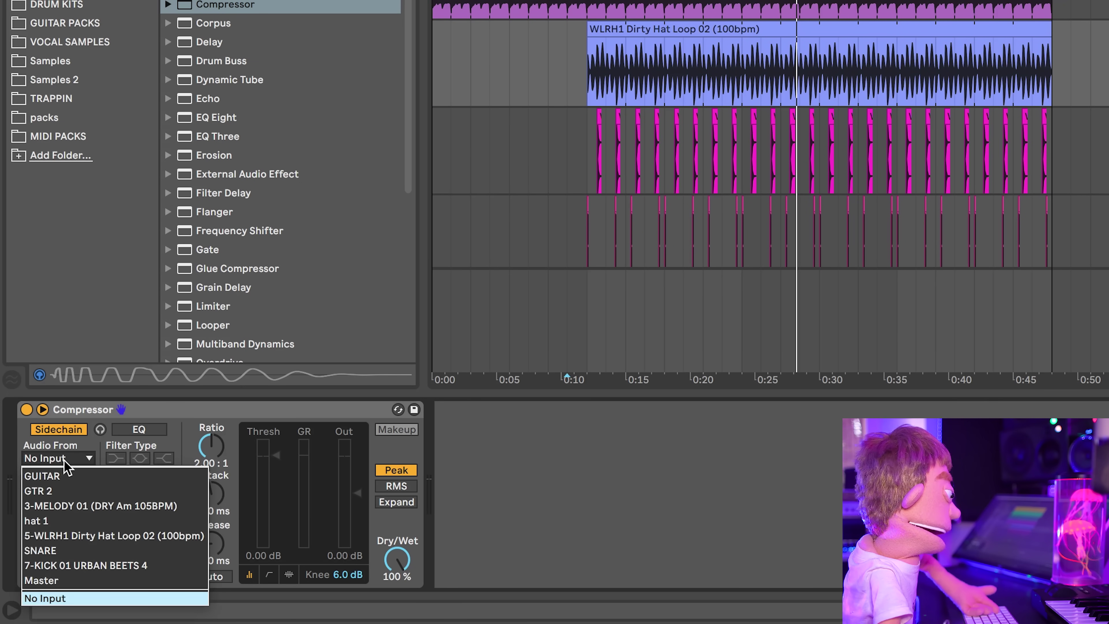
left_click(88, 566)
Duplicate the sidechained Compressor and set the first one's sidechain input to the SNARE track.
key("ctrl+d")
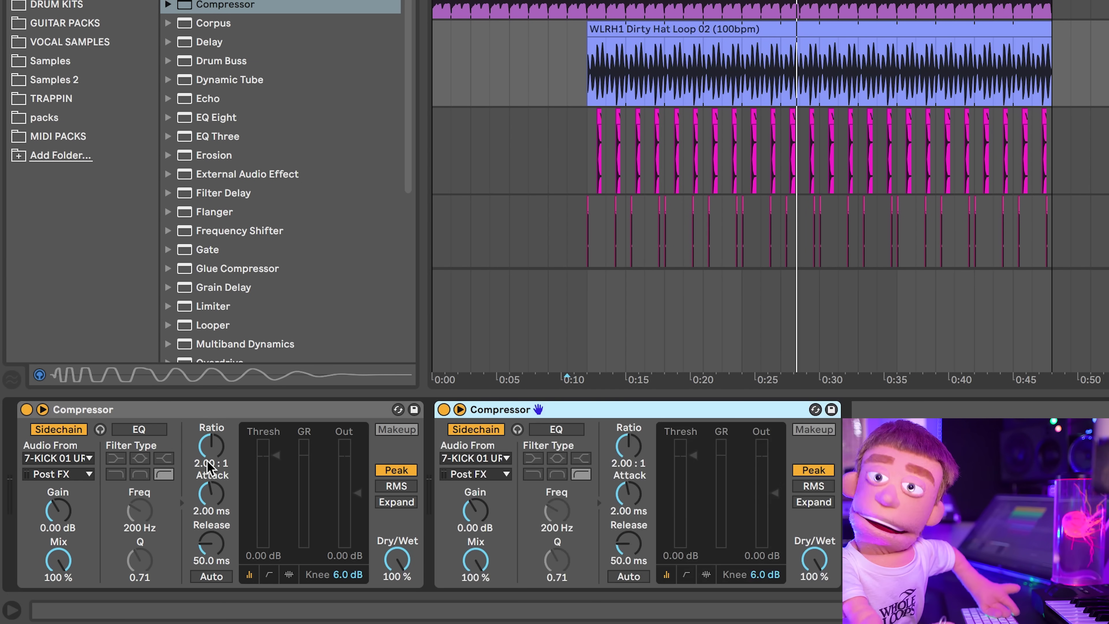
left_click(72, 459)
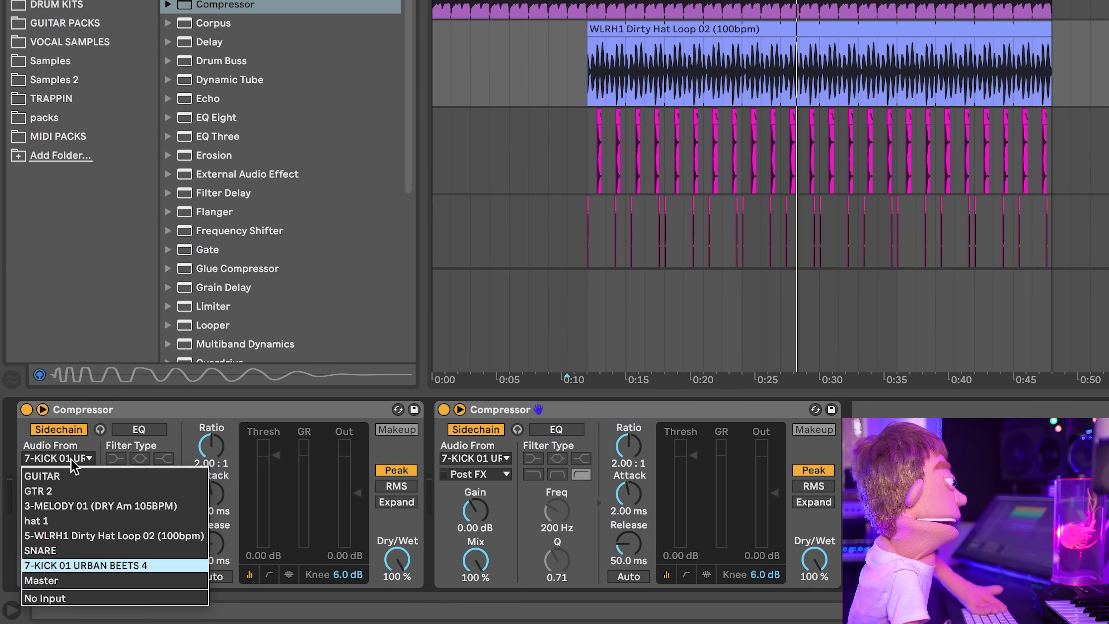
left_click(72, 551)
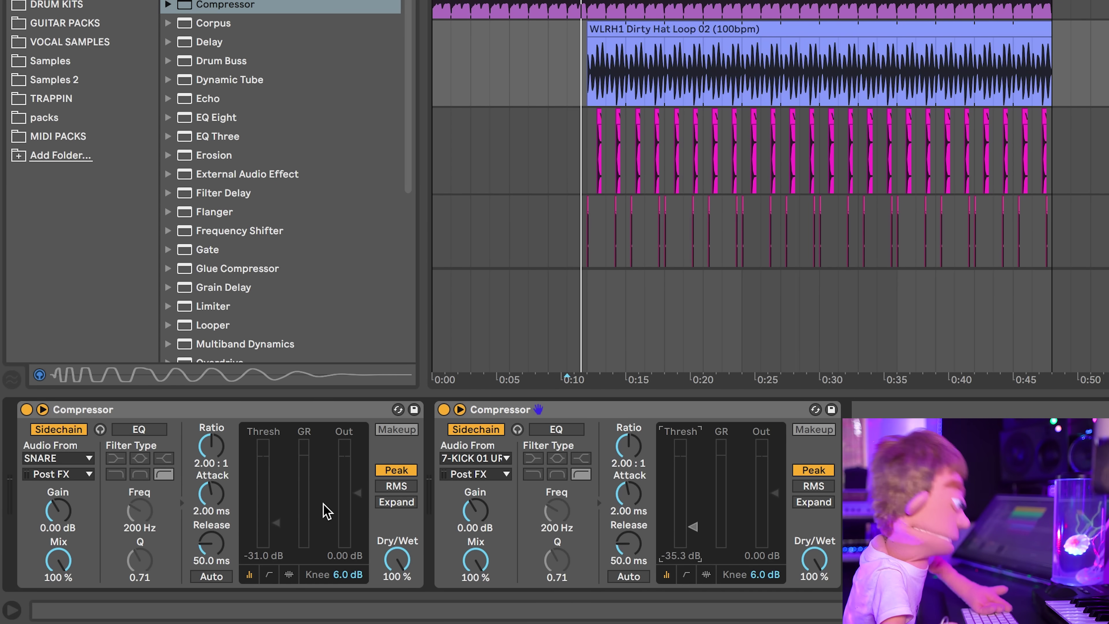
Set the SNARE-sidechained Compressor to -40.1 dB threshold and 79.6 ms release, and the KICK-sidechained one to -42.8 dB and 73.9 ms.
mouse_move(278, 523)
left_mouse_down()
mouse_move(278, 541)
mouse_move(276, 530)
left_mouse_up()
left_click_drag(694, 526, 694, 532)
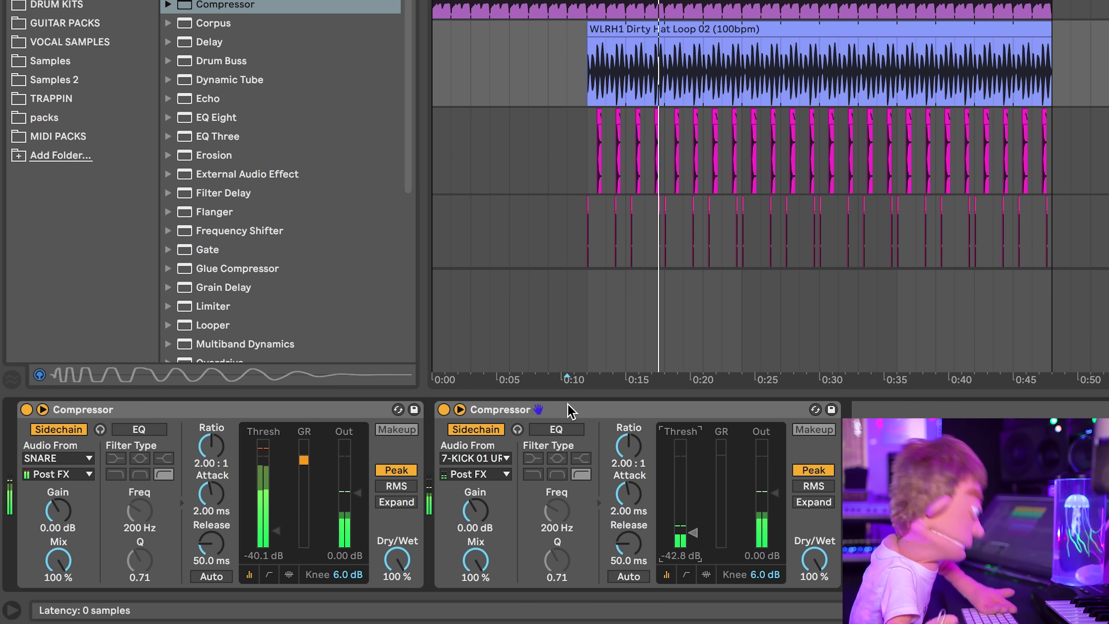
left_click_drag(627, 568, 628, 557)
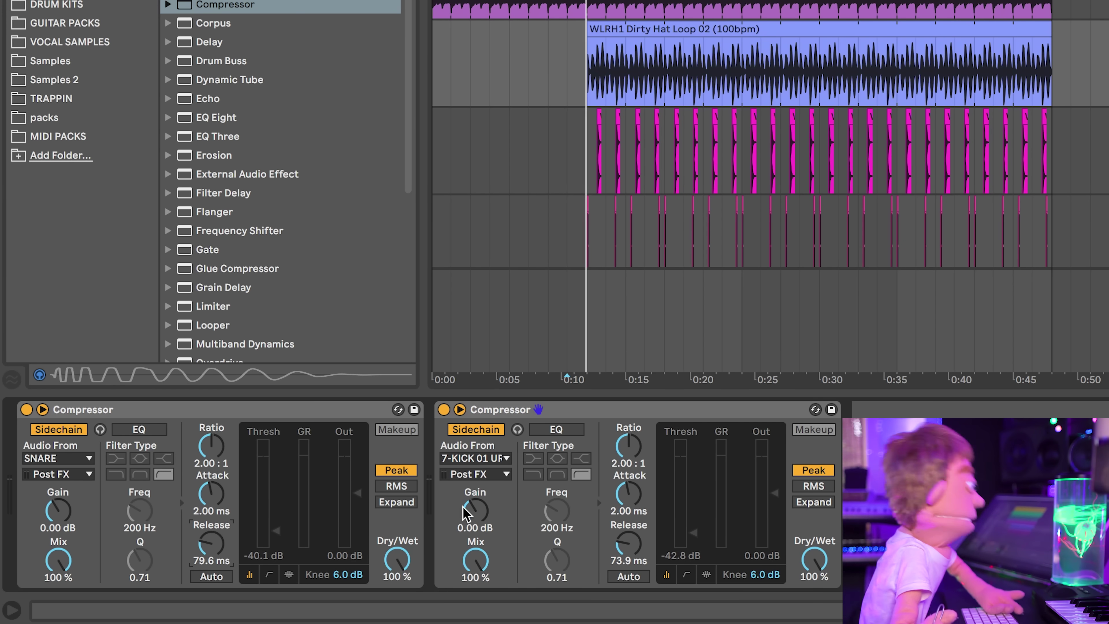
Copy both sidechained Compressors onto the Dirty Hat Loop 05 track.
left_click(527, 409)
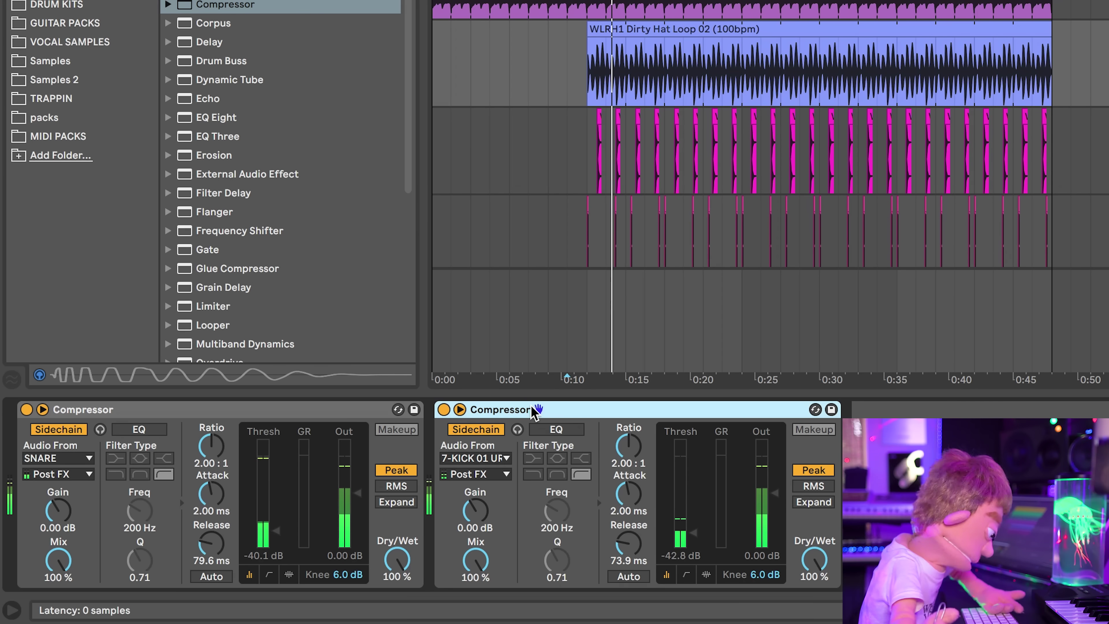
left_click(361, 409, "shift")
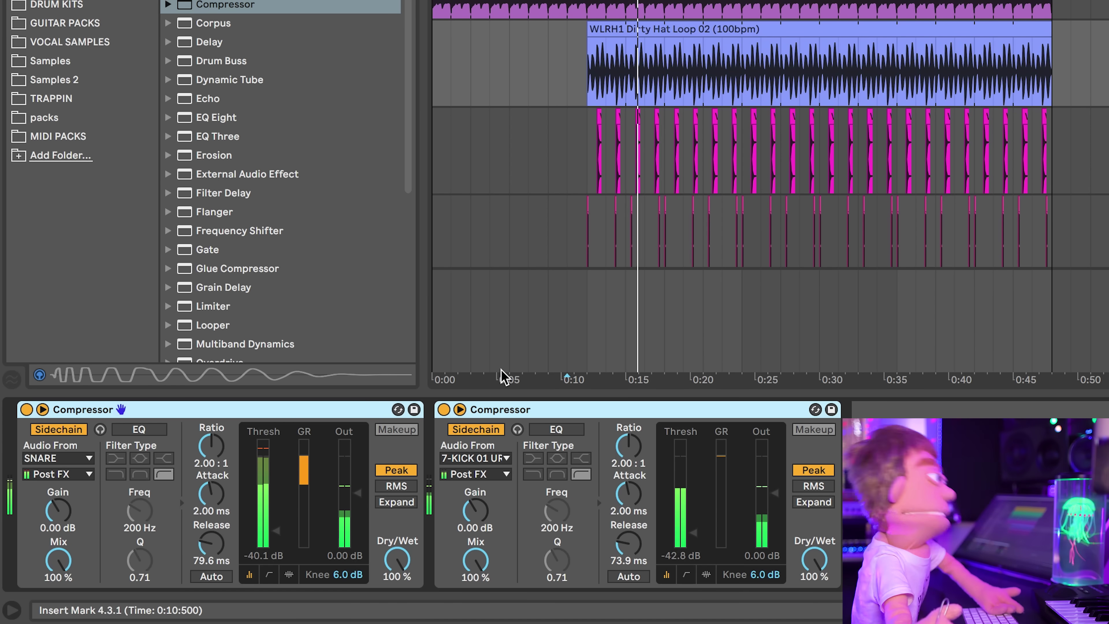
key("super+x")
right_click(549, 448)
left_click(547, 431)
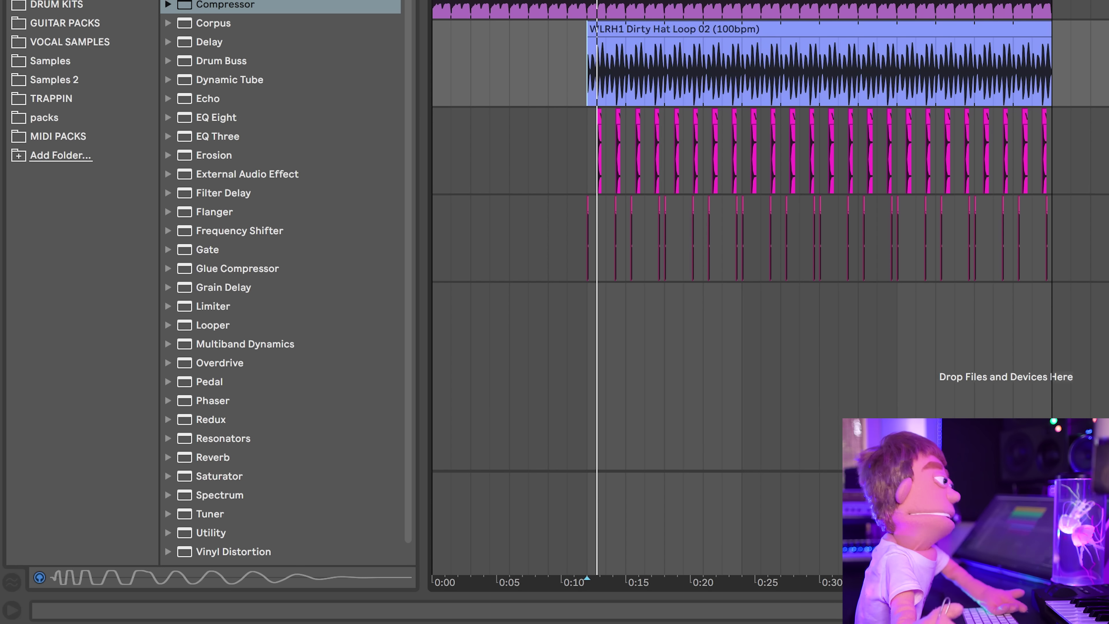
key("super+alt+l")
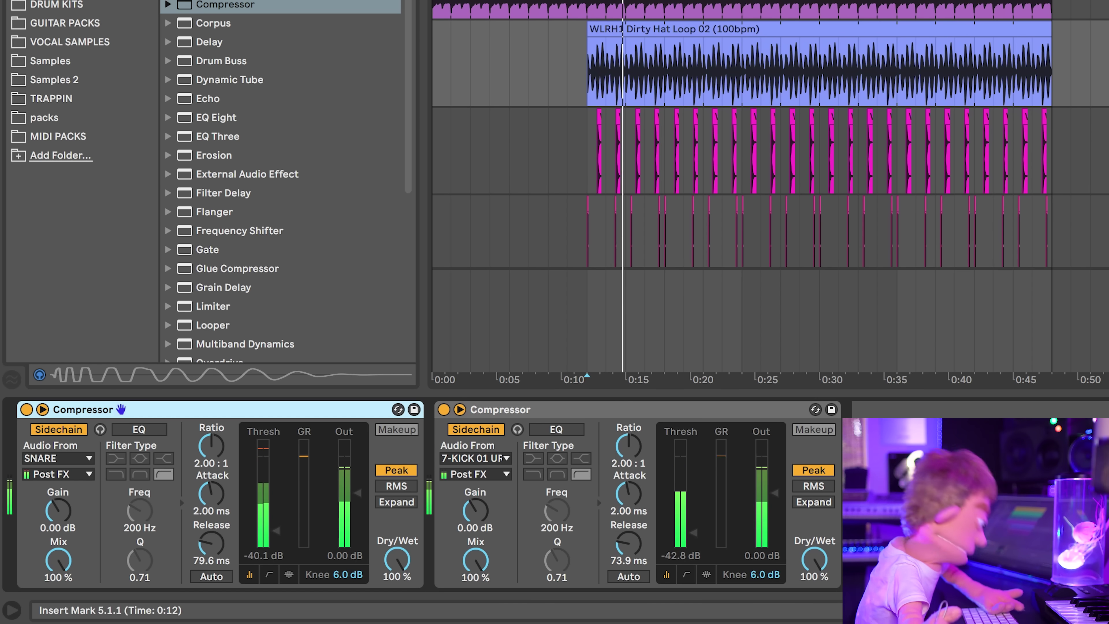
key("super+alt+l")
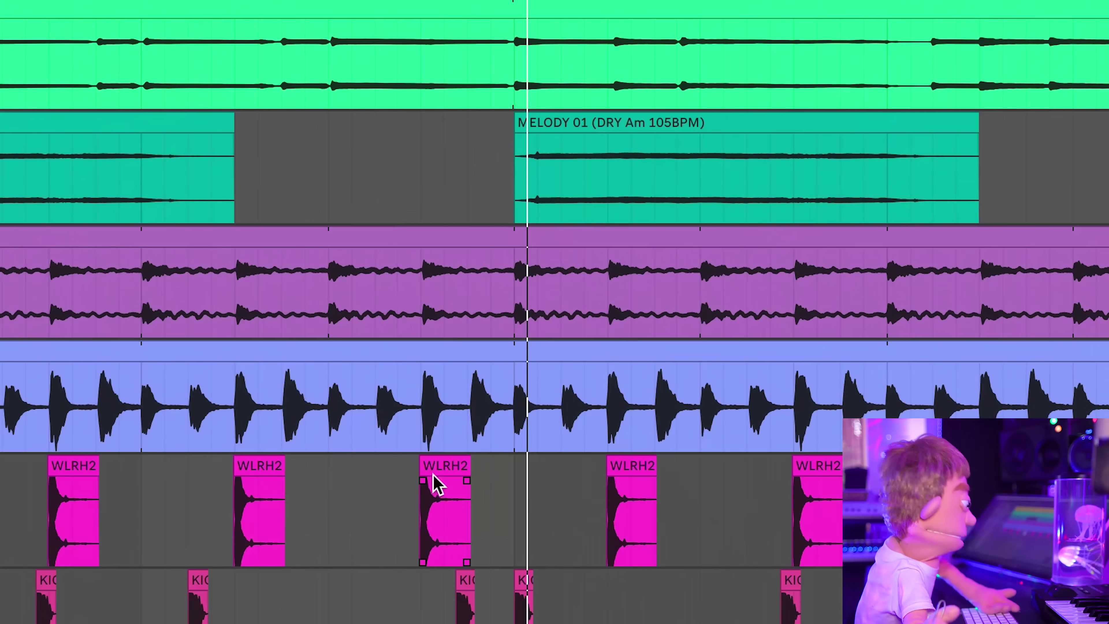
Duplicate a snare hit one beat earlier, then copy a short slice of it to just before the following snare.
left_click(432, 465)
left_click(329, 500)
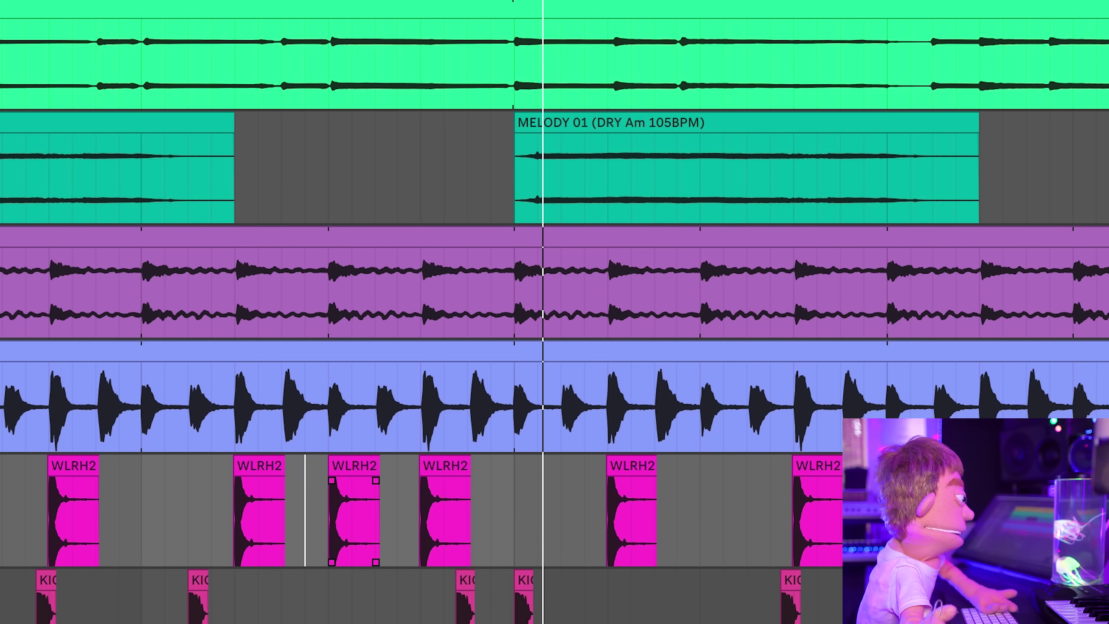
scroll(336, 555, "up", 5)
left_click_drag(313, 539, 330, 533)
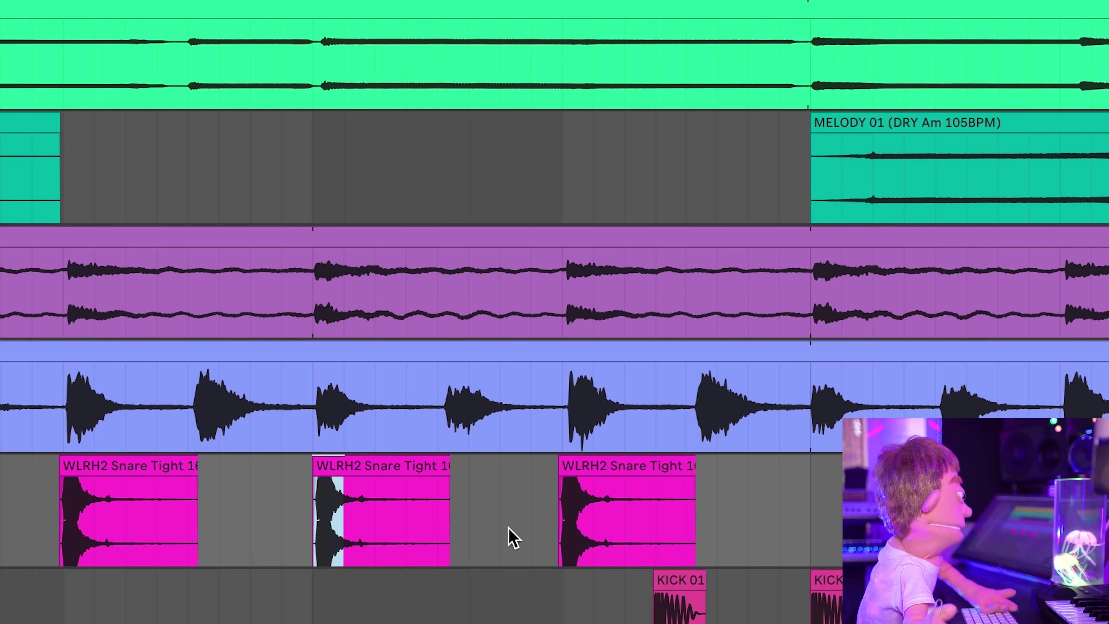
left_click(532, 521)
key("super+v")
left_click(308, 524)
key("space")
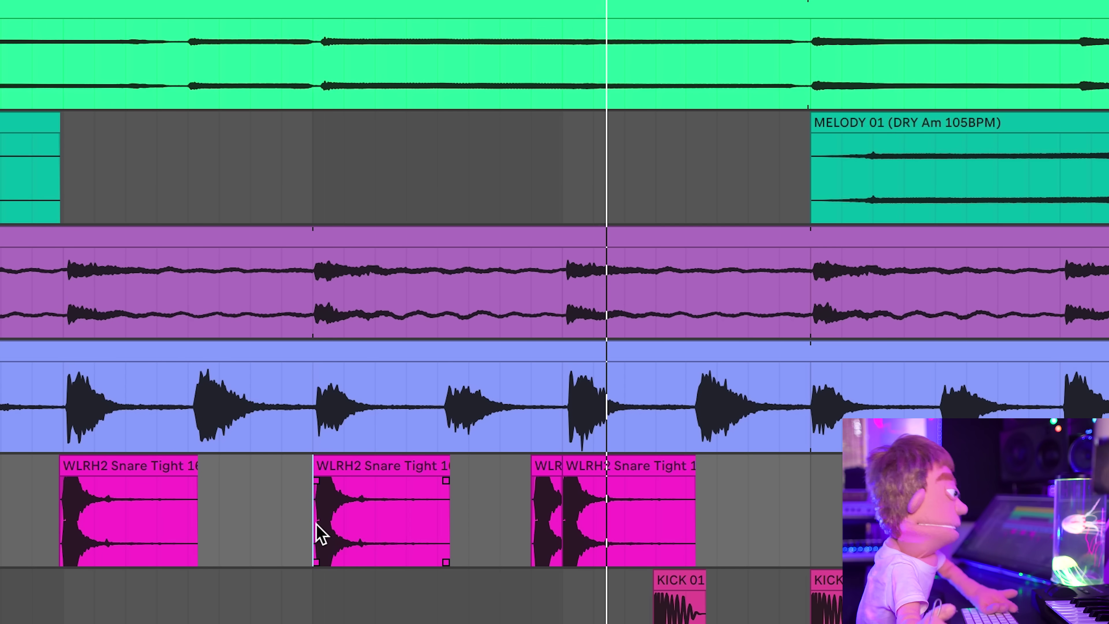
Move the short snare slice one grid step earlier, leaving a gap before the following snare, and play the fill.
scroll(611, 419, "up", 3)
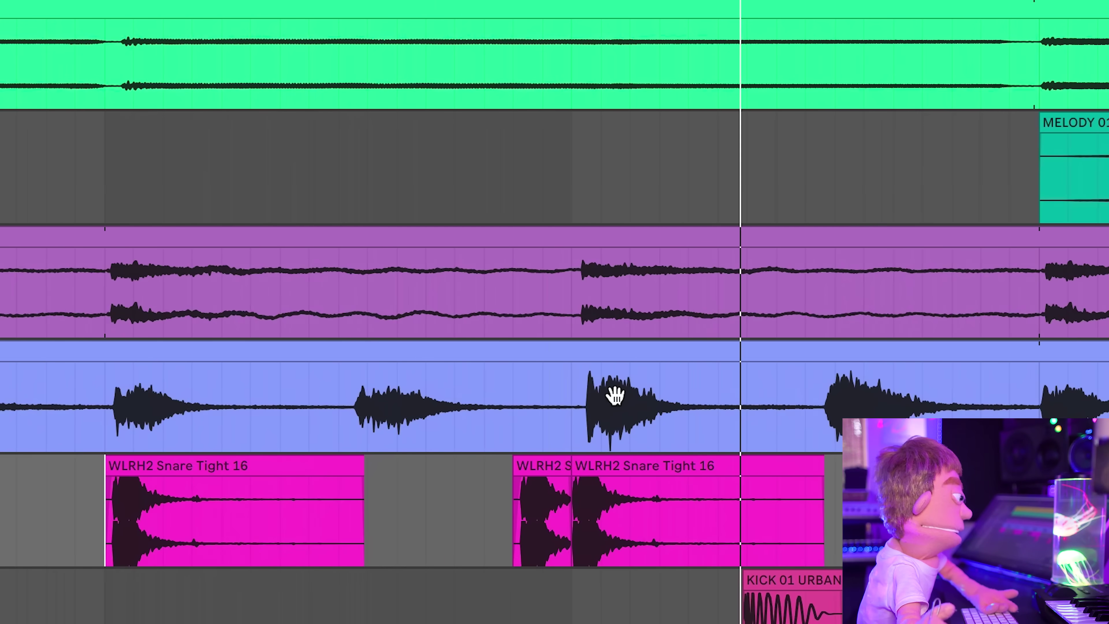
key("space")
left_click_drag(547, 463, 517, 463)
left_click(99, 513)
key("space")
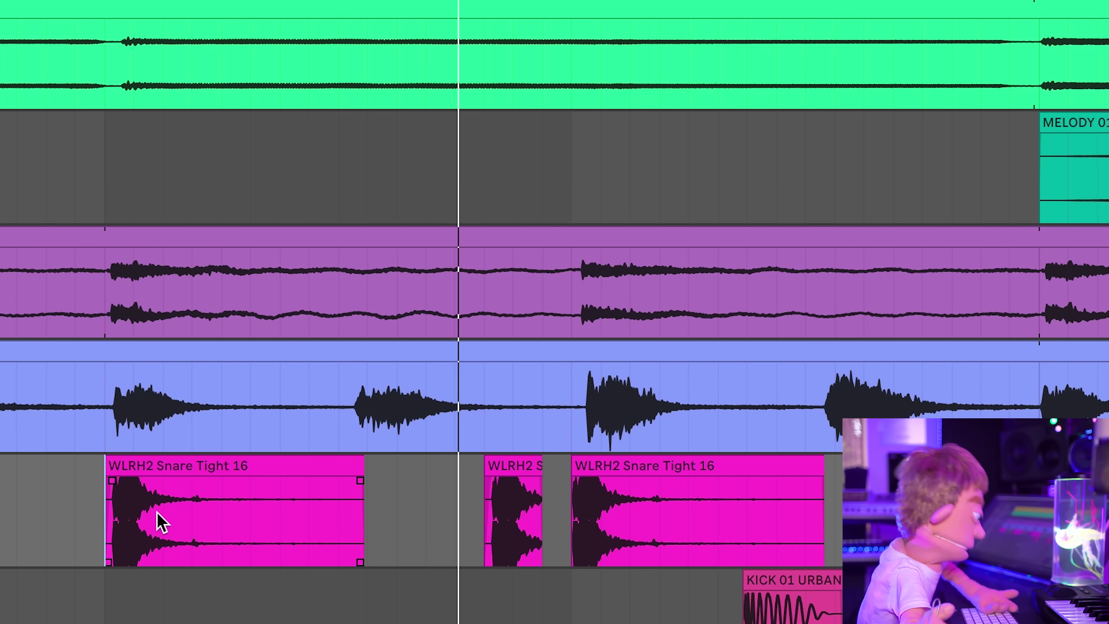
Reverse the short snare slice and play the fill from just before the preceding snare hit.
left_click(542, 500)
key("r")
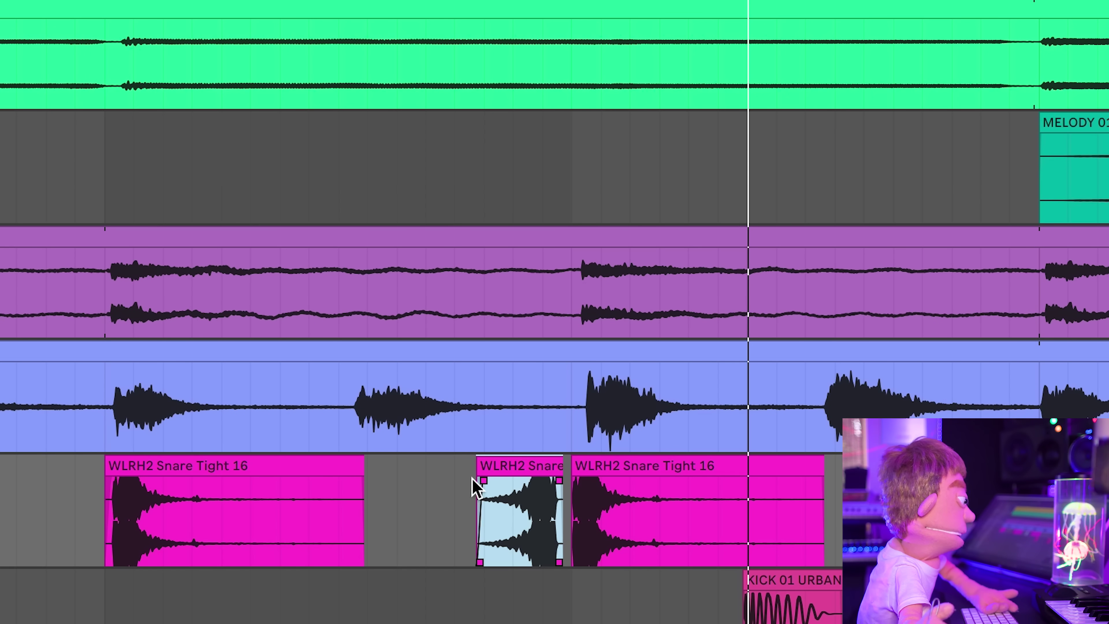
left_click(17, 519)
key("space")
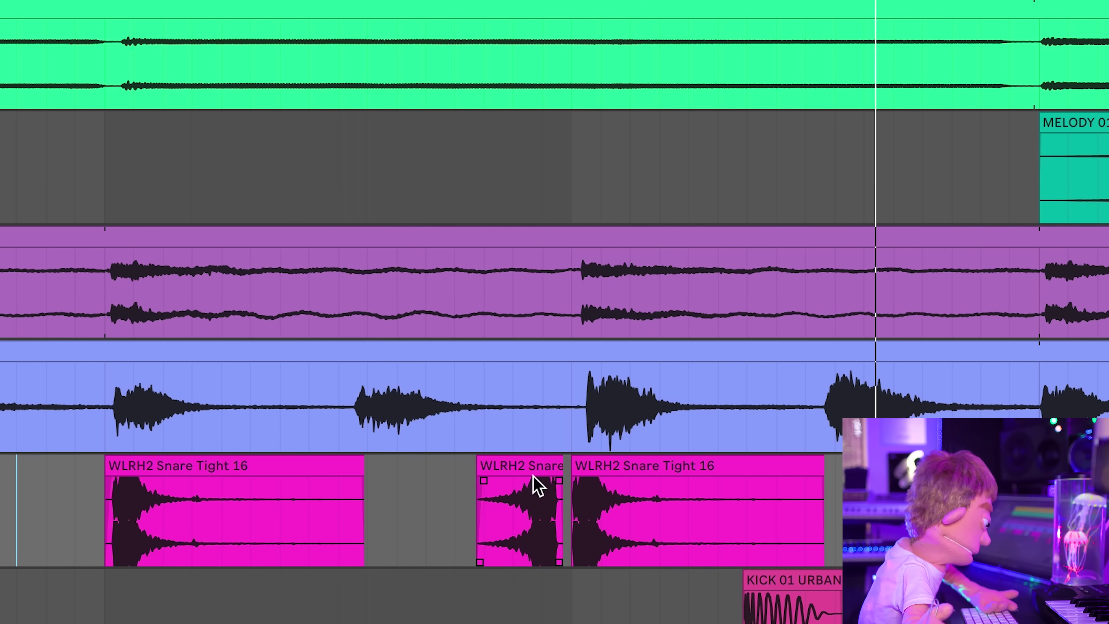
Lower the reversed snare slice's clip gain and check the fill in playback.
double_click(532, 473)
left_click_drag(224, 181, 225, 194)
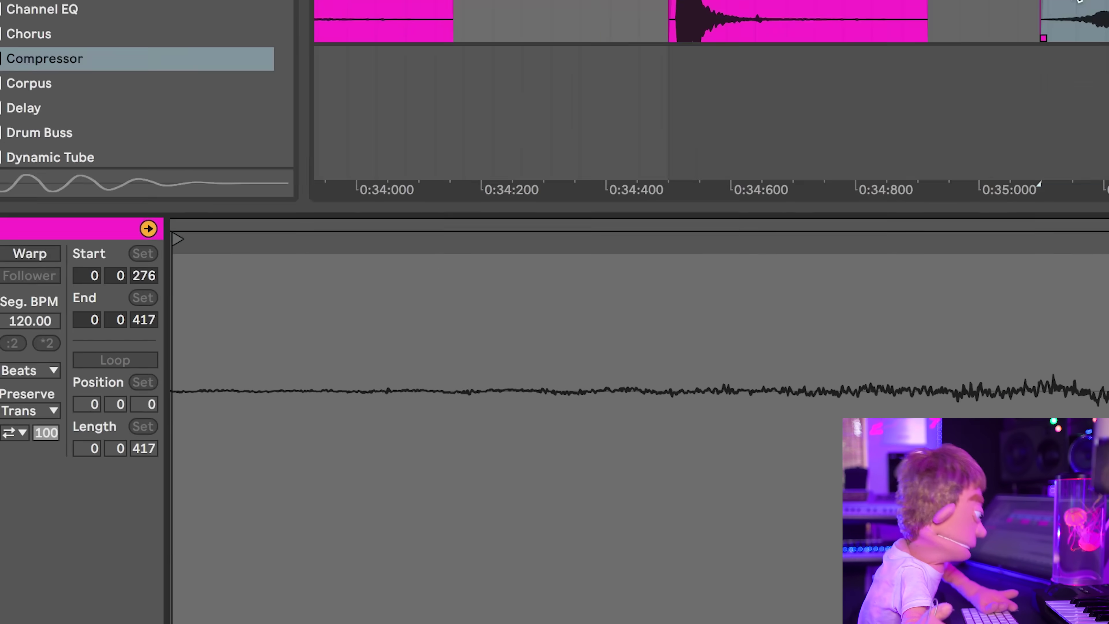
key("space")
left_click_drag(730, 232, 708, 247)
key("space")
left_click(633, 253)
key("space")
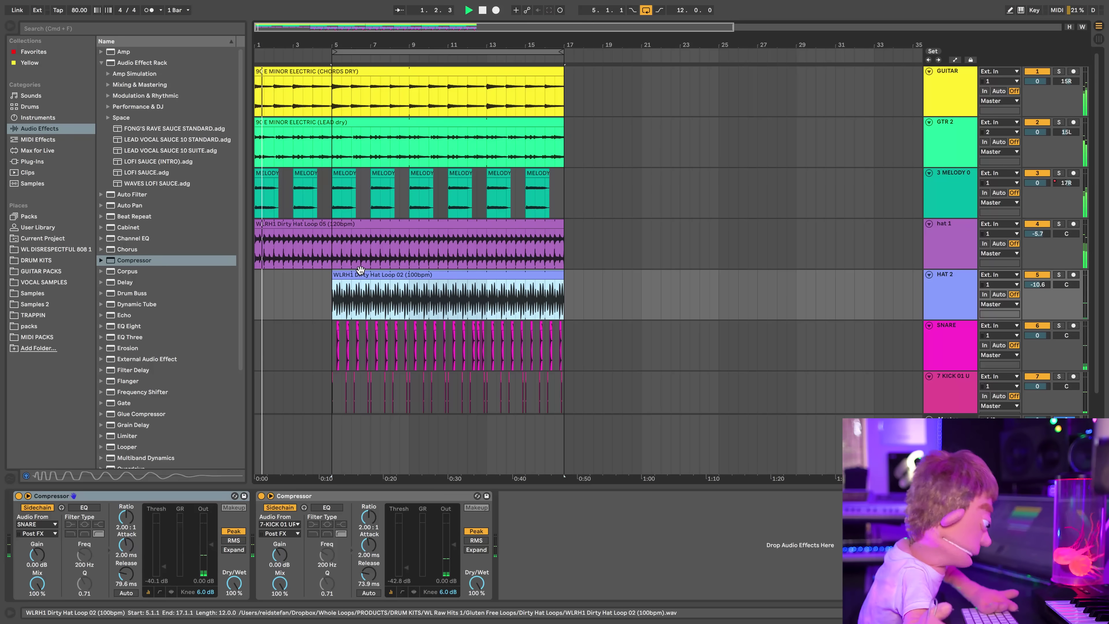
Extend the arrangement loop to start at bar 1 and trim the Dirty Hat Loop 05 clip to begin at bar 5.
left_click_drag(335, 51, 2, 81)
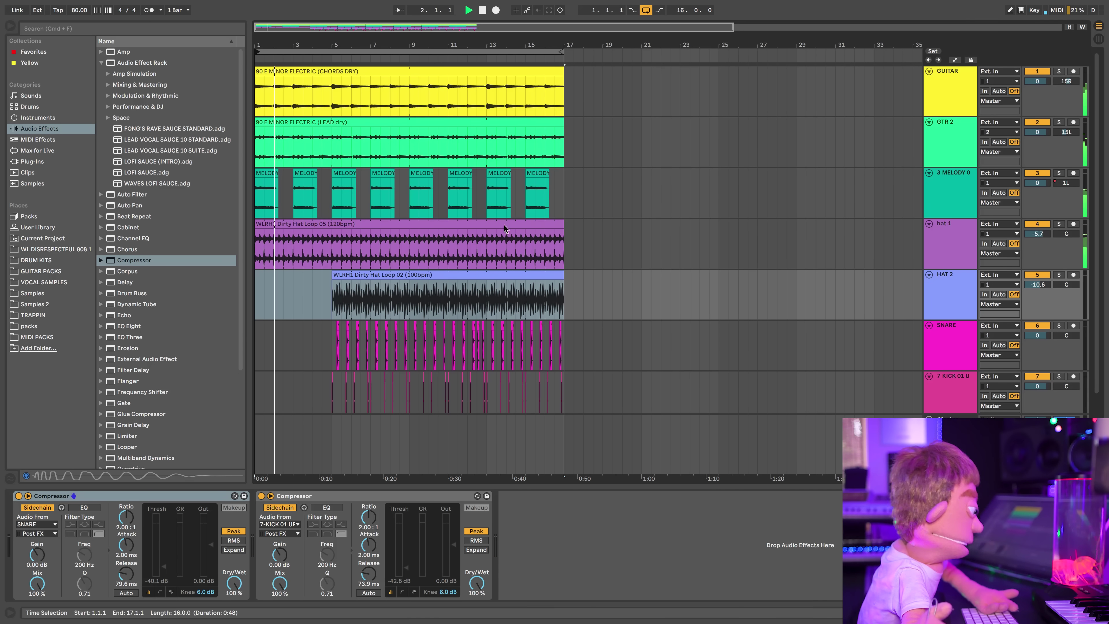
left_click_drag(256, 231, 336, 231)
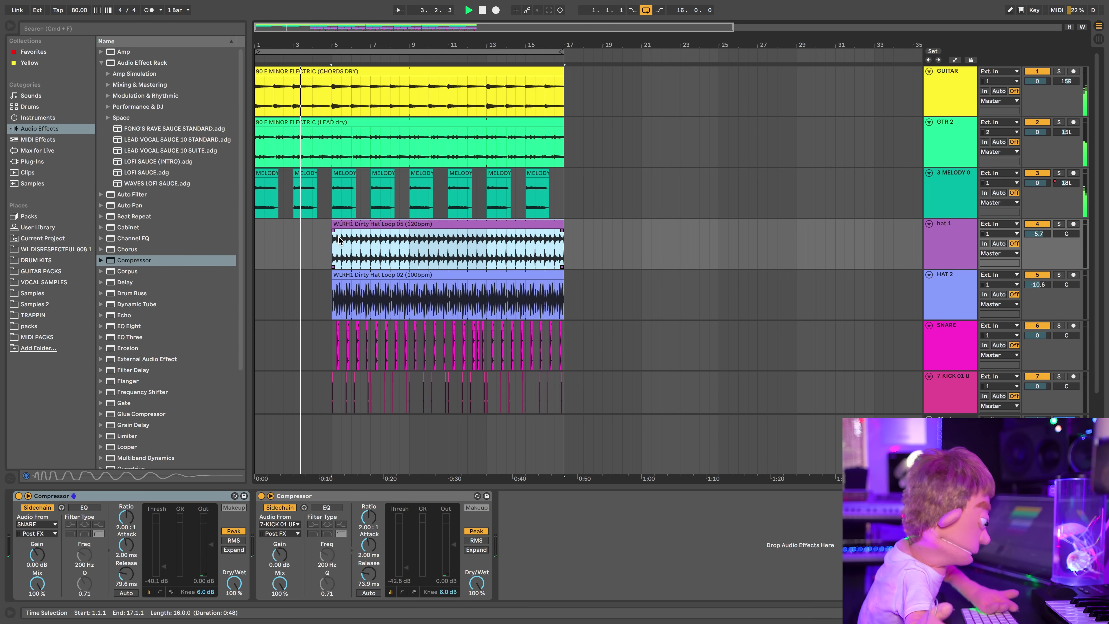
Open the LOFI SAUCE rack on the Master track and adjust its effect amount during playback.
left_click(949, 418)
key("super+alt+l")
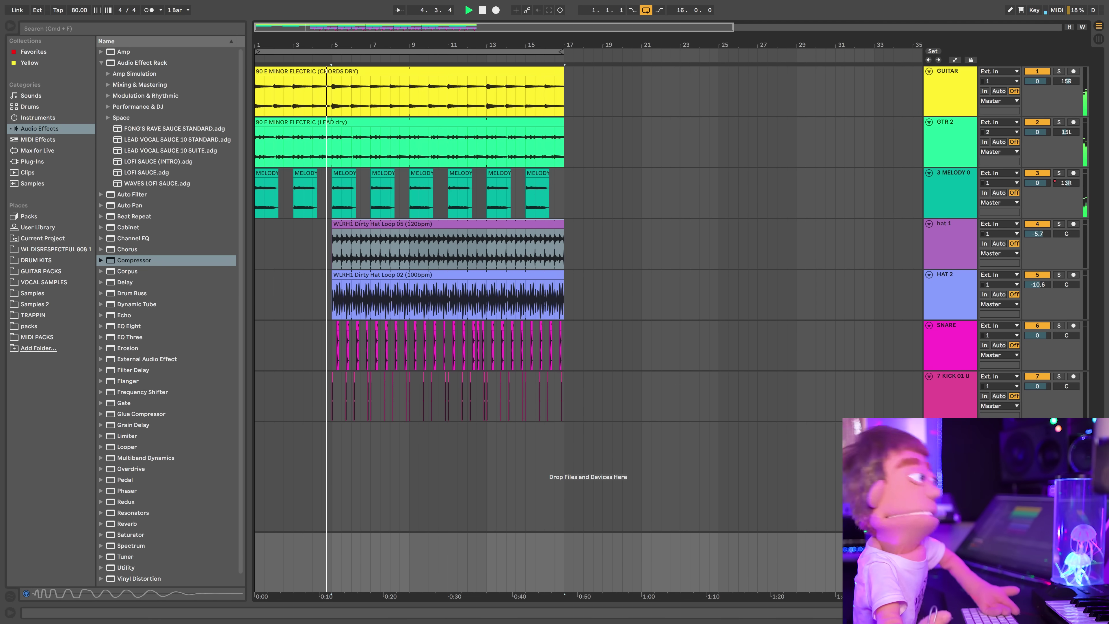
key("super+alt+l")
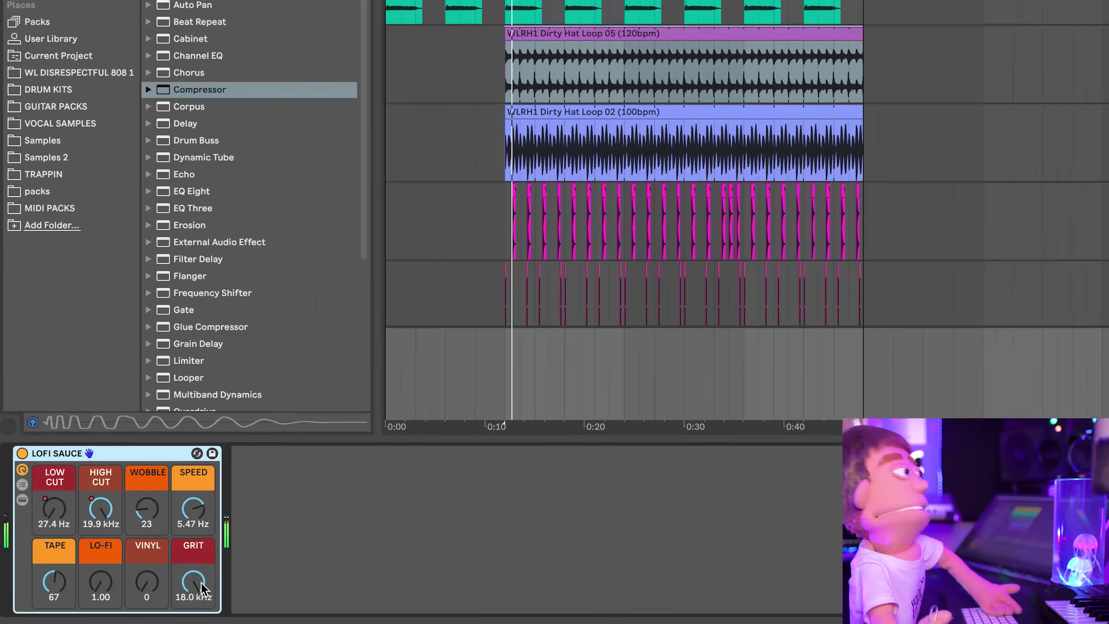
left_click_drag(129, 580, 129, 596)
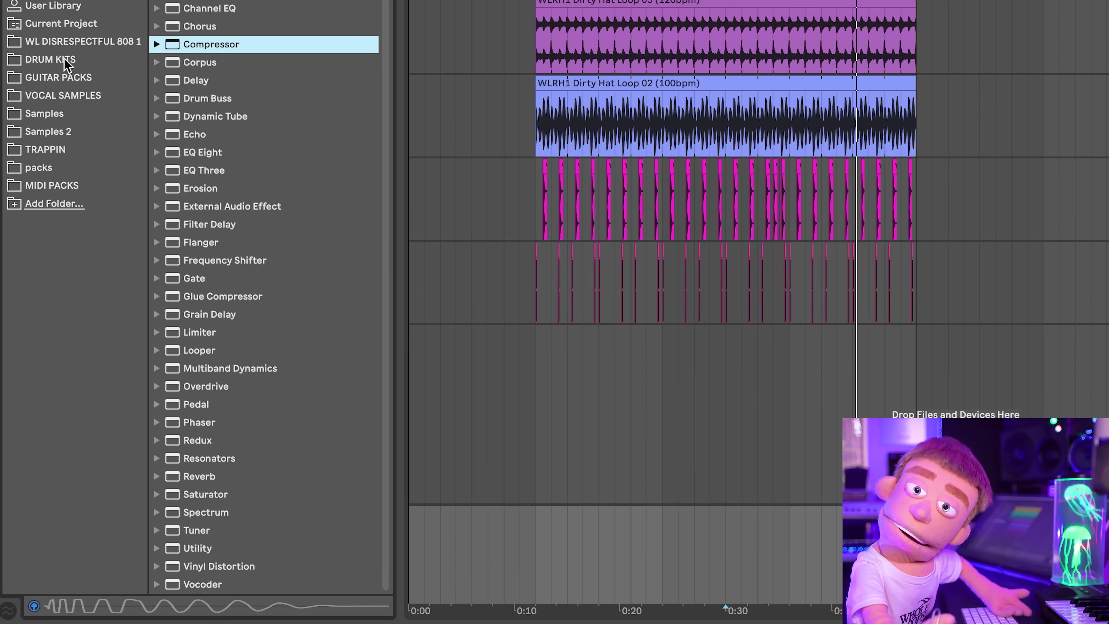
Add FX 01 URBAN BEETS 4.wav from the DRUM KITS URBAN FX folder on a new track, ending at bar 17.
left_click(59, 59)
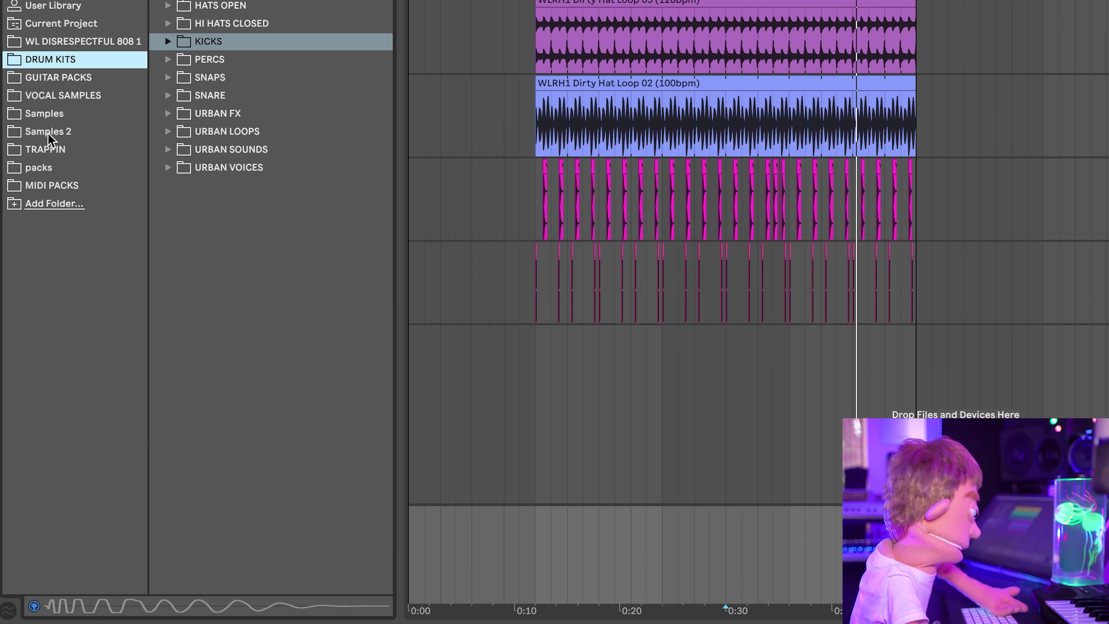
double_click(222, 113)
left_click(242, 134)
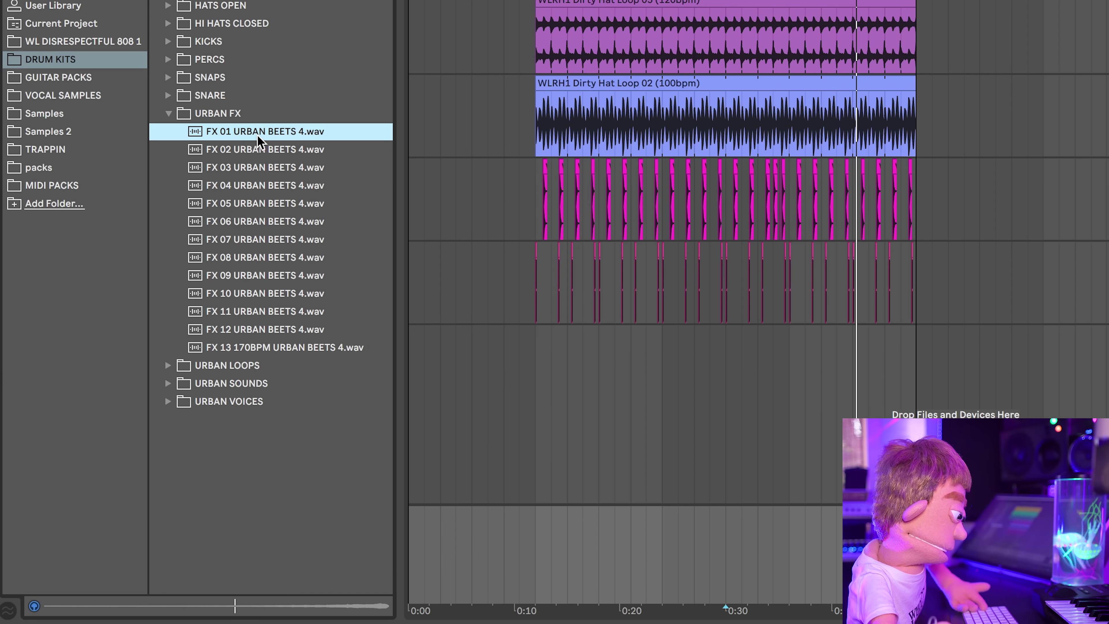
left_click_drag(253, 133, 873, 374)
scroll(874, 374, "up", 5)
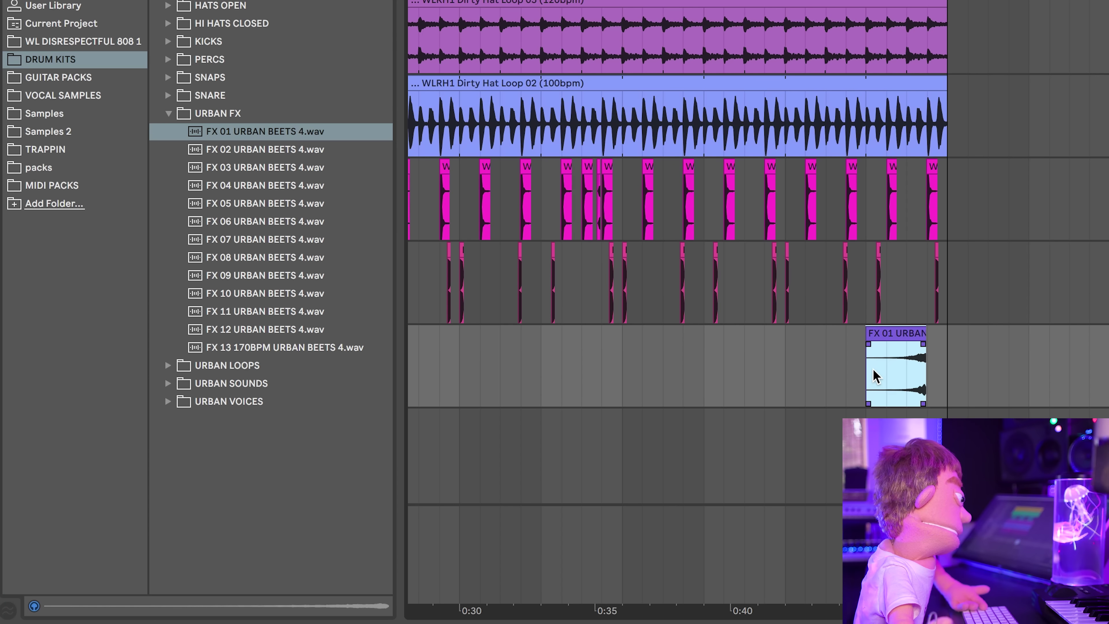
left_click_drag(900, 334, 955, 347)
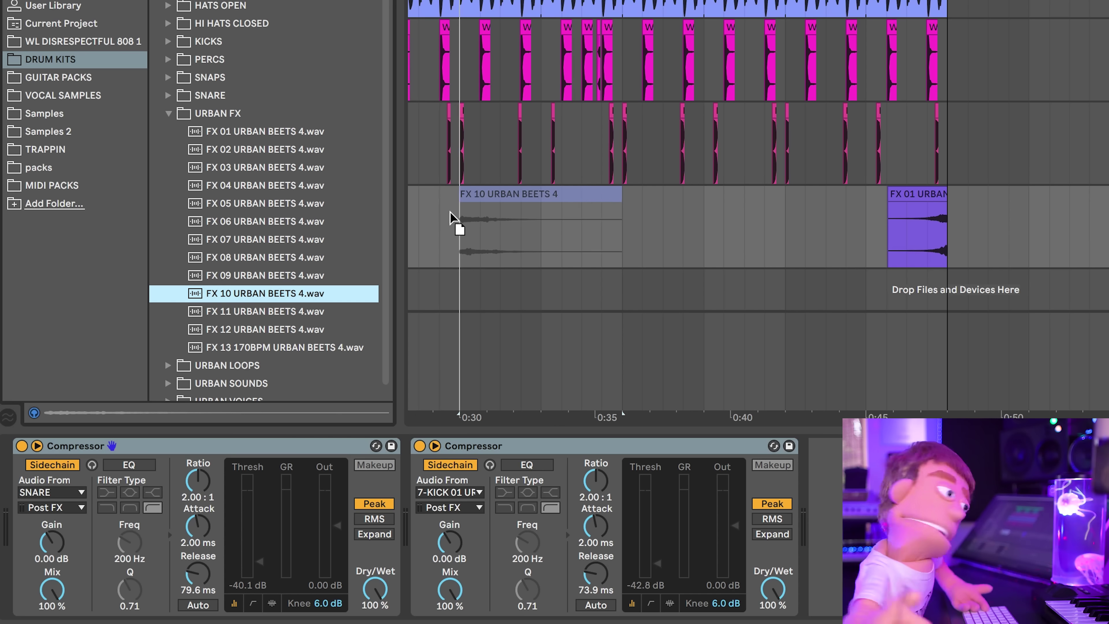
Add FX 10 URBAN BEETS 4.wav to the FX track, position it at bar 5 and play it back.
left_click_drag(456, 227, 456, 227)
scroll(480, 218, "down", 4)
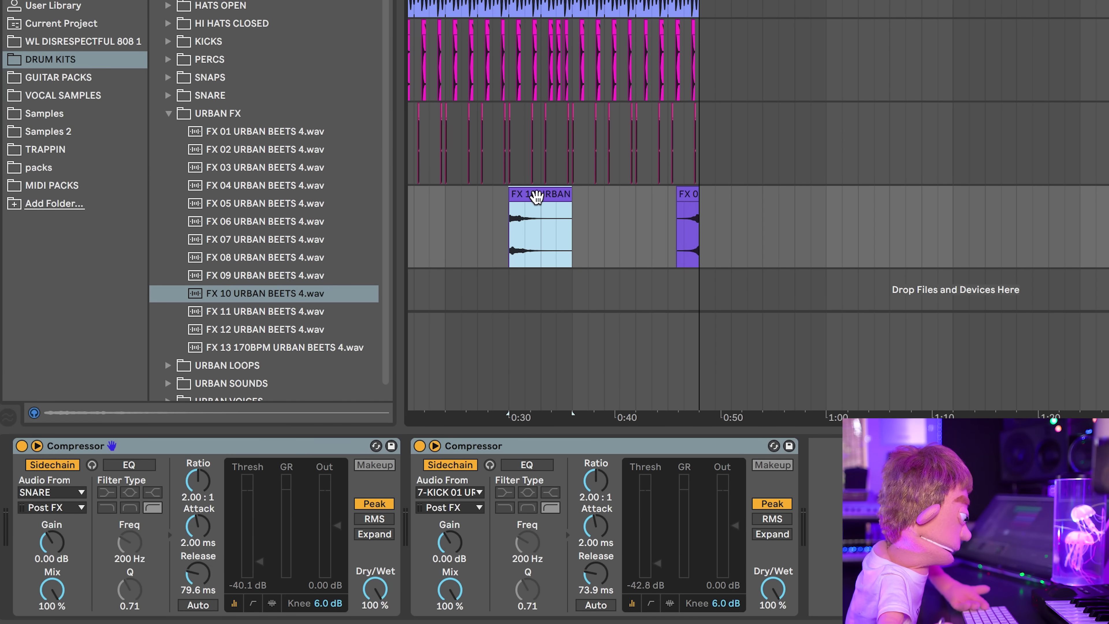
key("space")
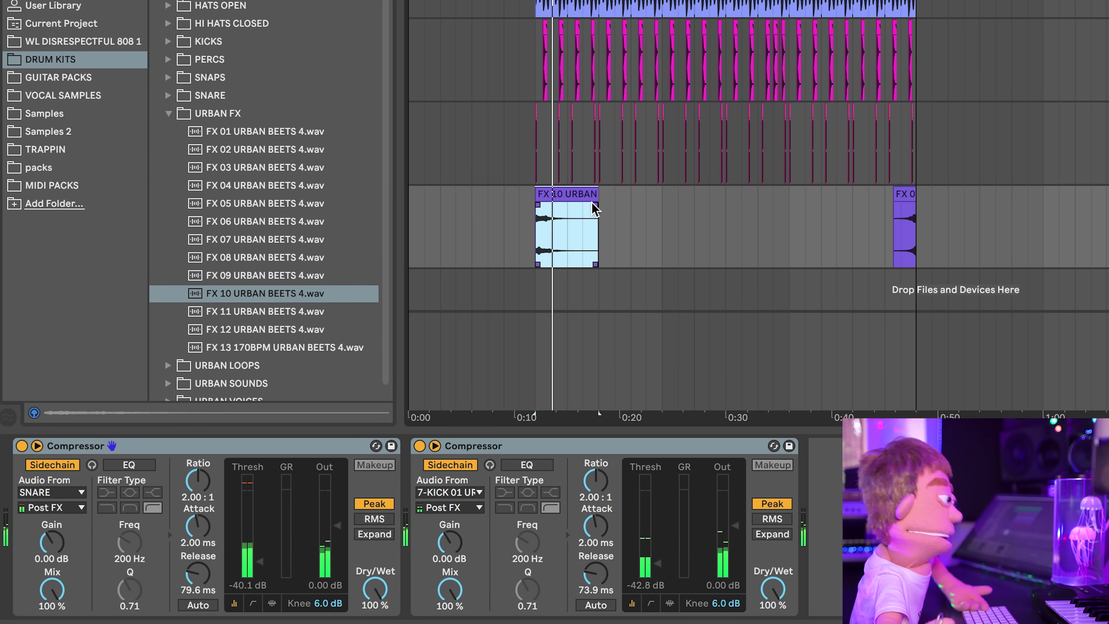
Transpose the FX 10 URBAN BEETS 4 clip down and listen to it in playback.
double_click(588, 203)
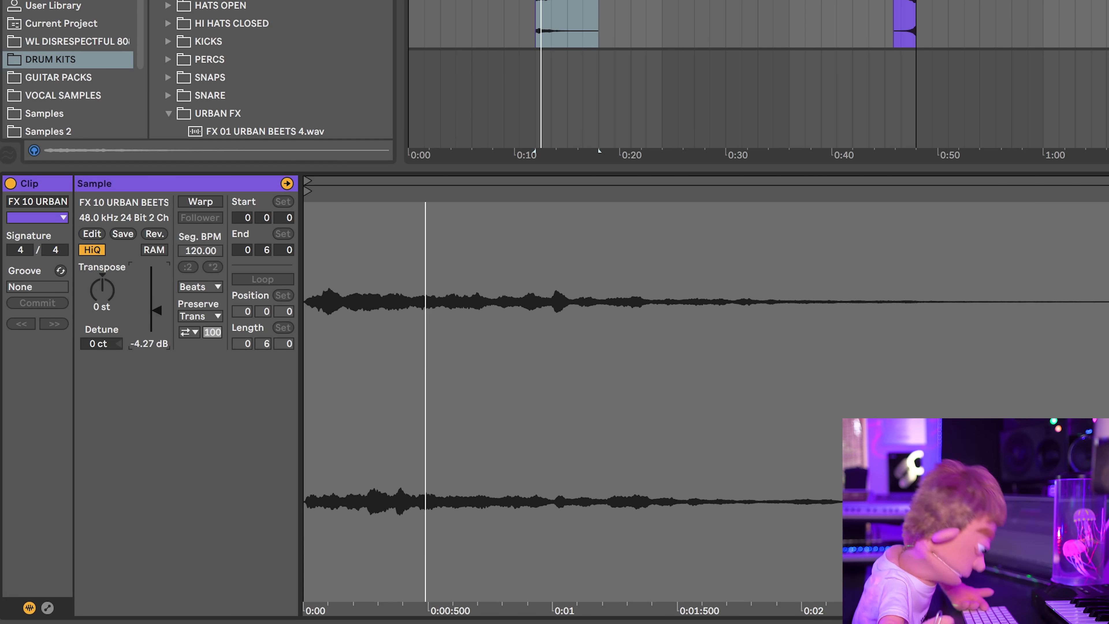
left_click_drag(102, 290, 102, 332)
key("space")
key("space")
key("super+alt+l")
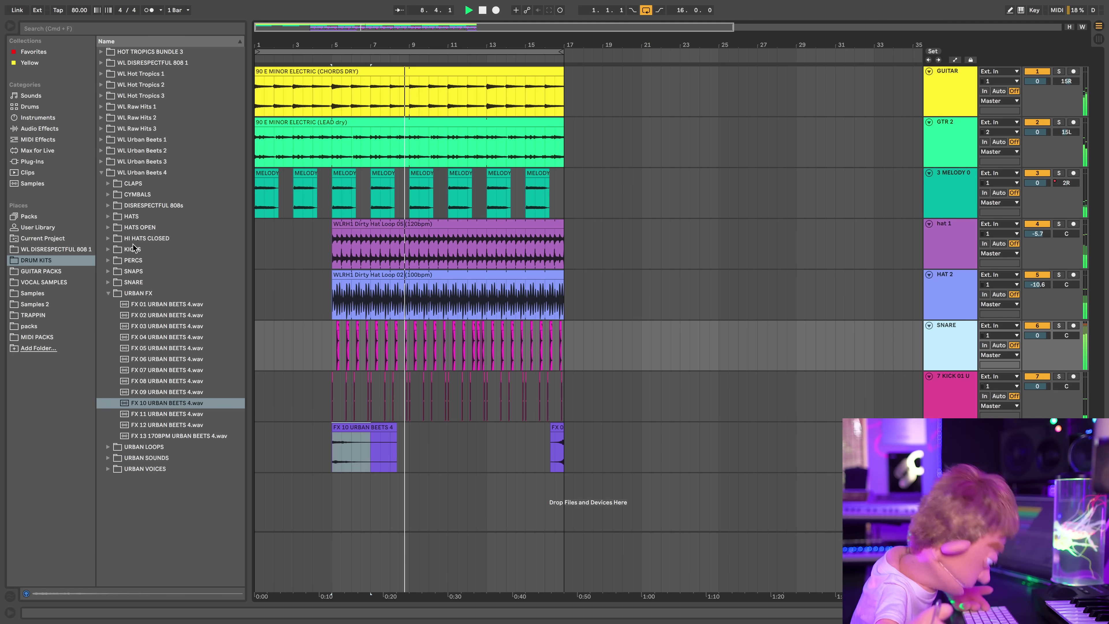
Group the hat 1, HAT 2, SNARE and KICK 01 tracks and toggle the group's DRUM SAUCE 10.1 rack to compare the sound.
key("space")
left_click(953, 254)
left_click(956, 408, "shift")
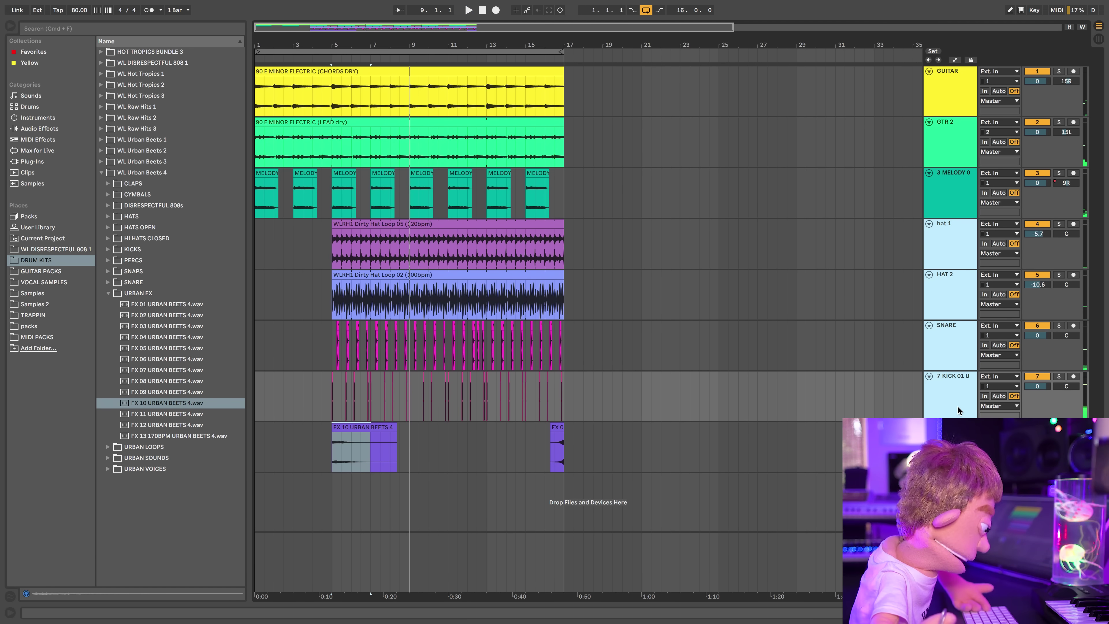
key("super+g")
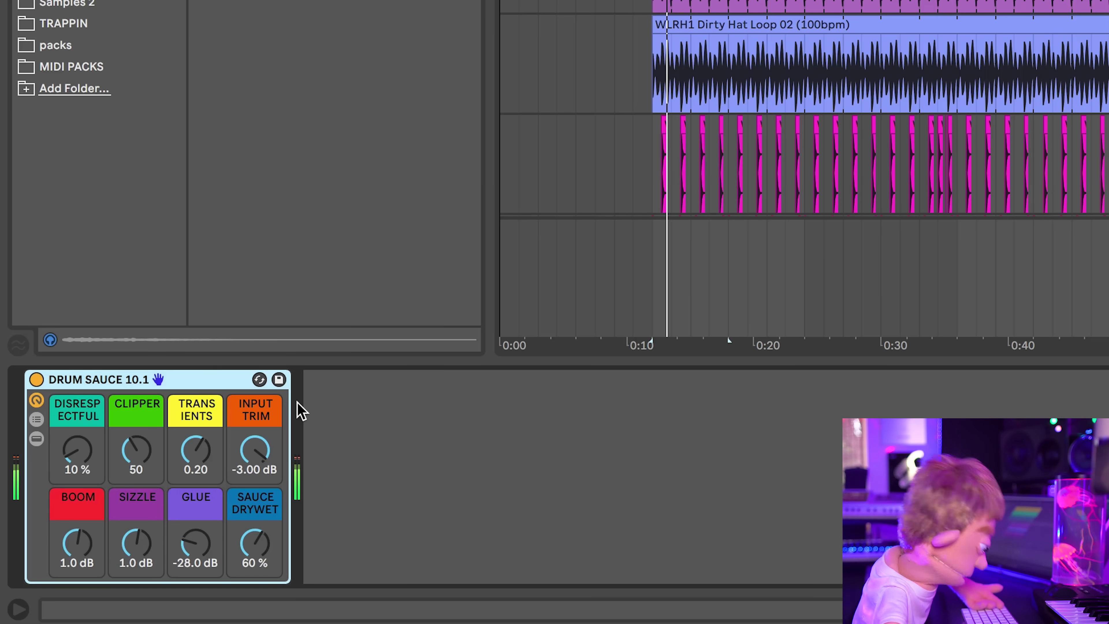
left_click(37, 379)
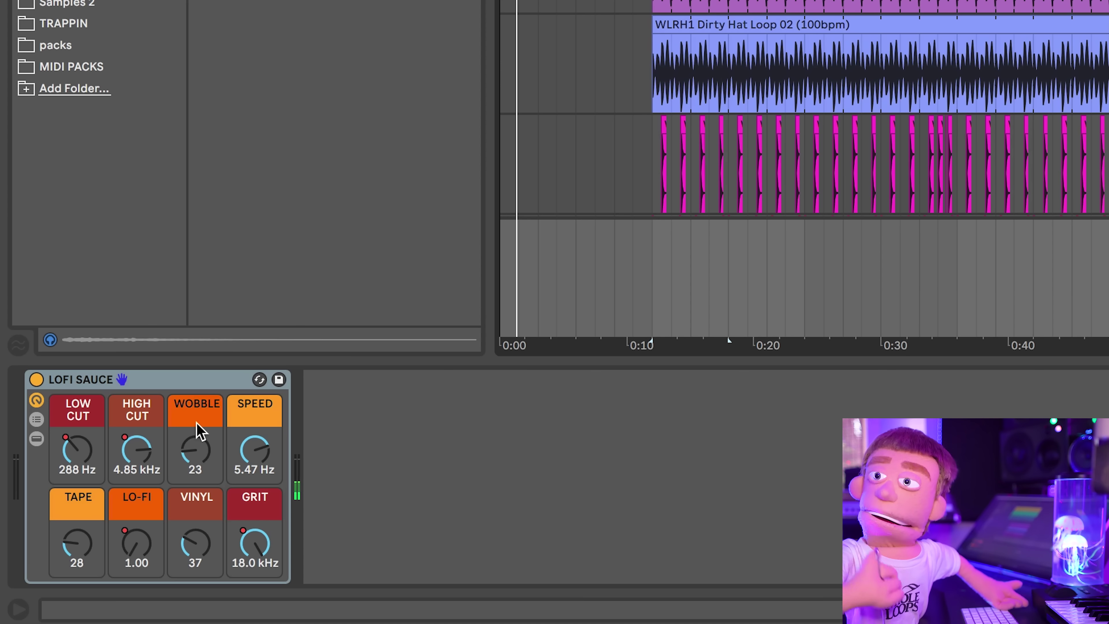
left_click(657, 7)
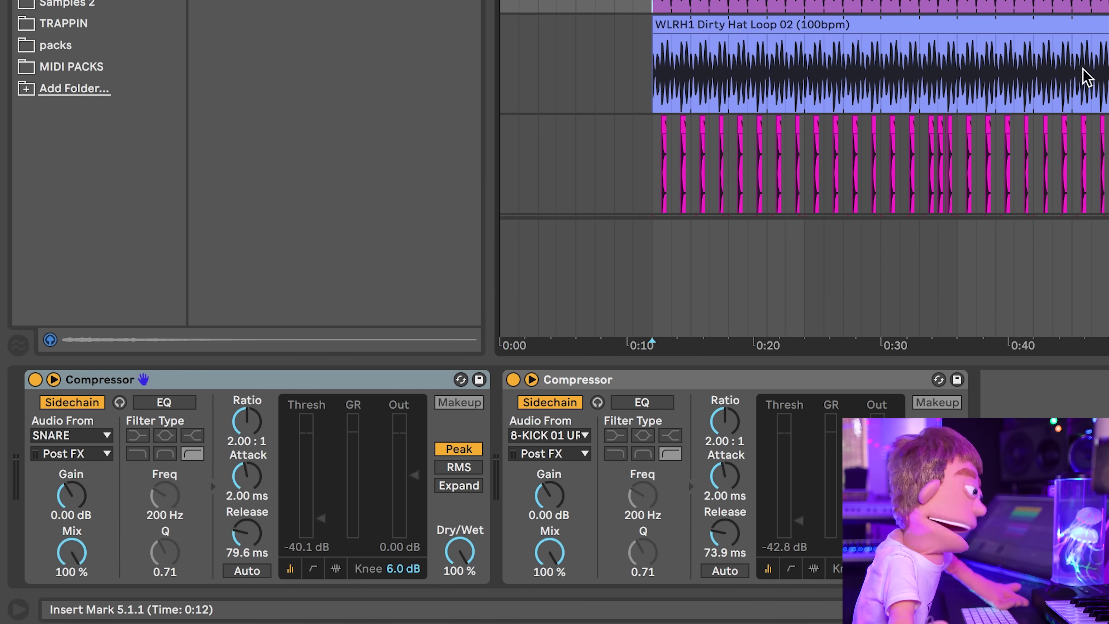
left_click(576, 6)
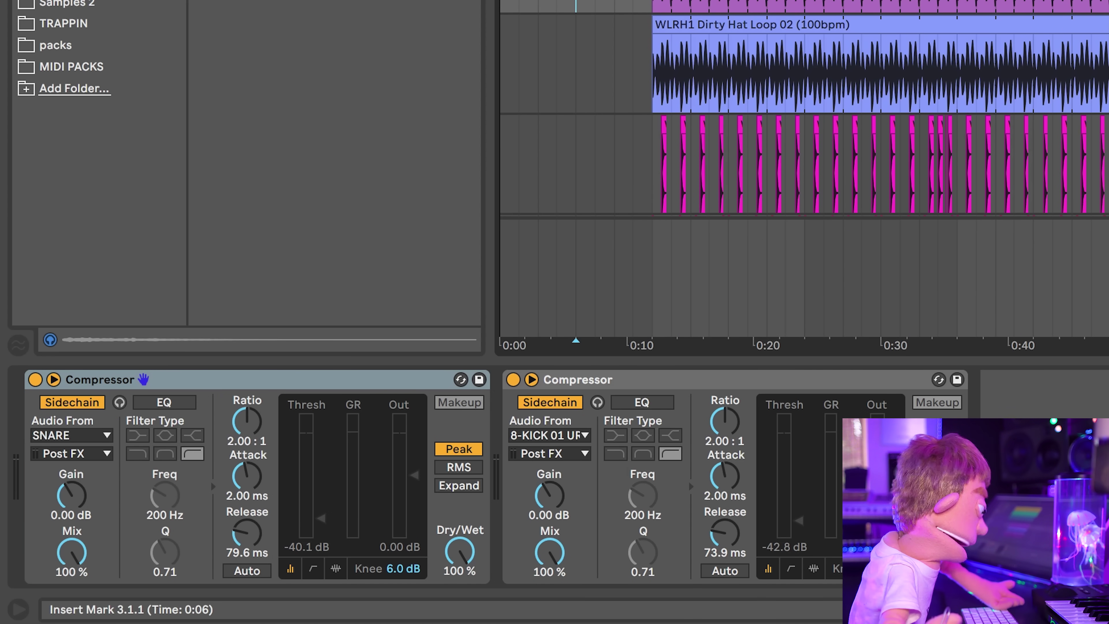
scroll(836, 9, "down", 4)
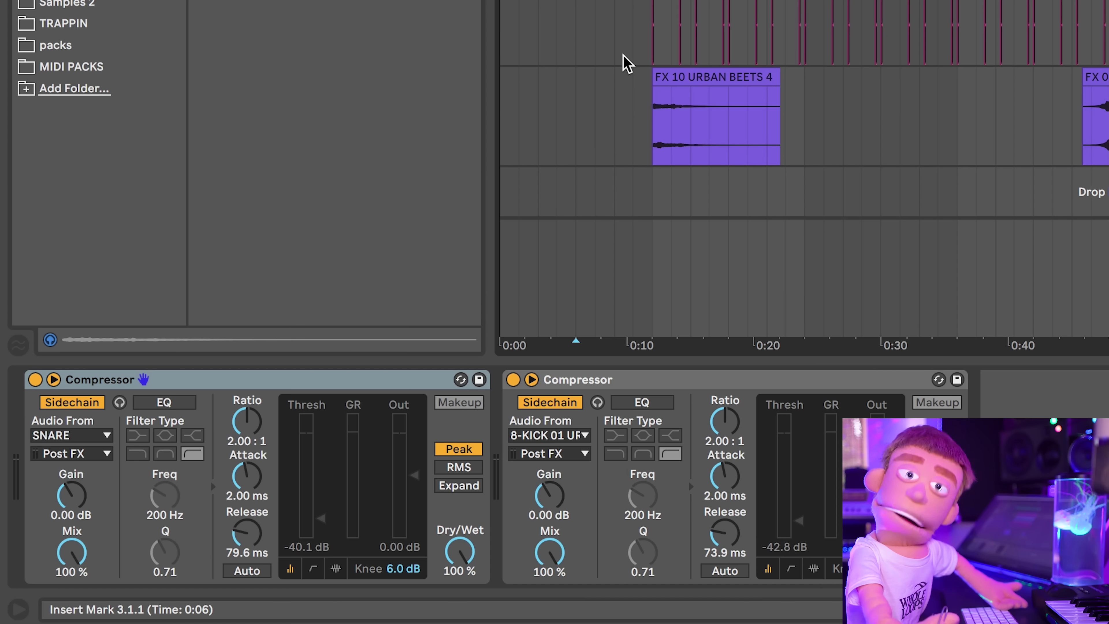
Play the beat and bypass, then re-enable, the master track's LOFI SAUCE rack to compare the sound.
key("space")
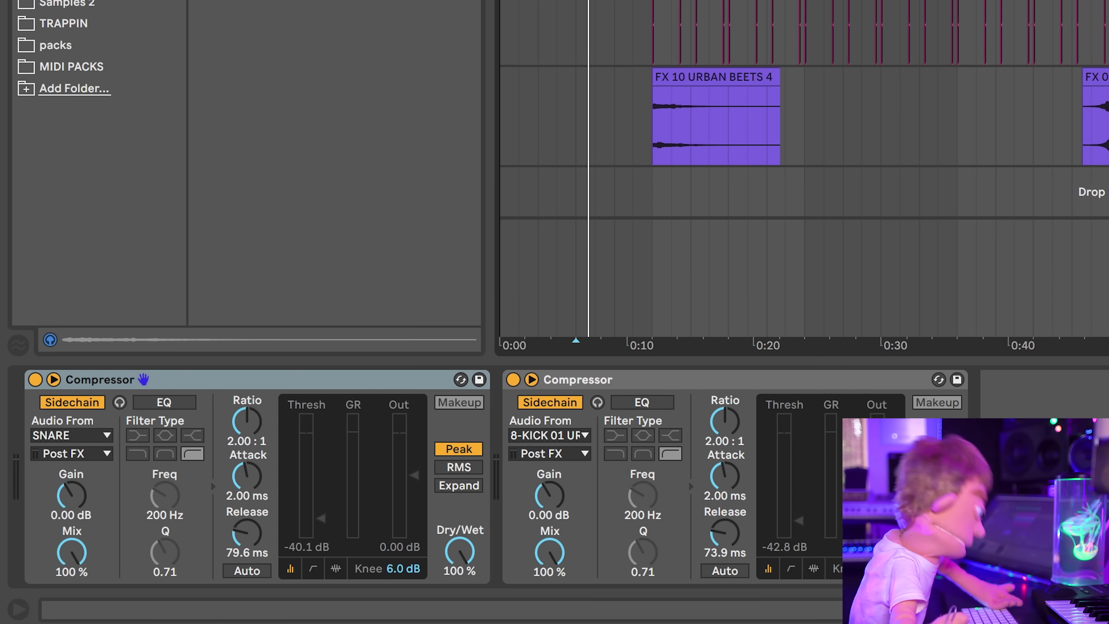
left_click(804, 278)
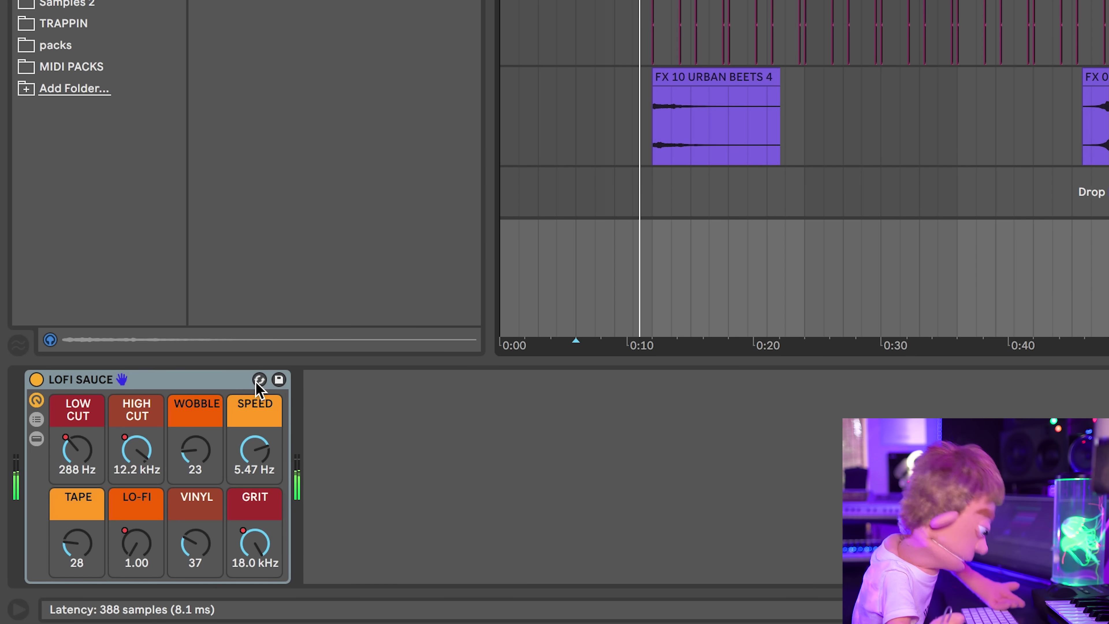
left_click(37, 379)
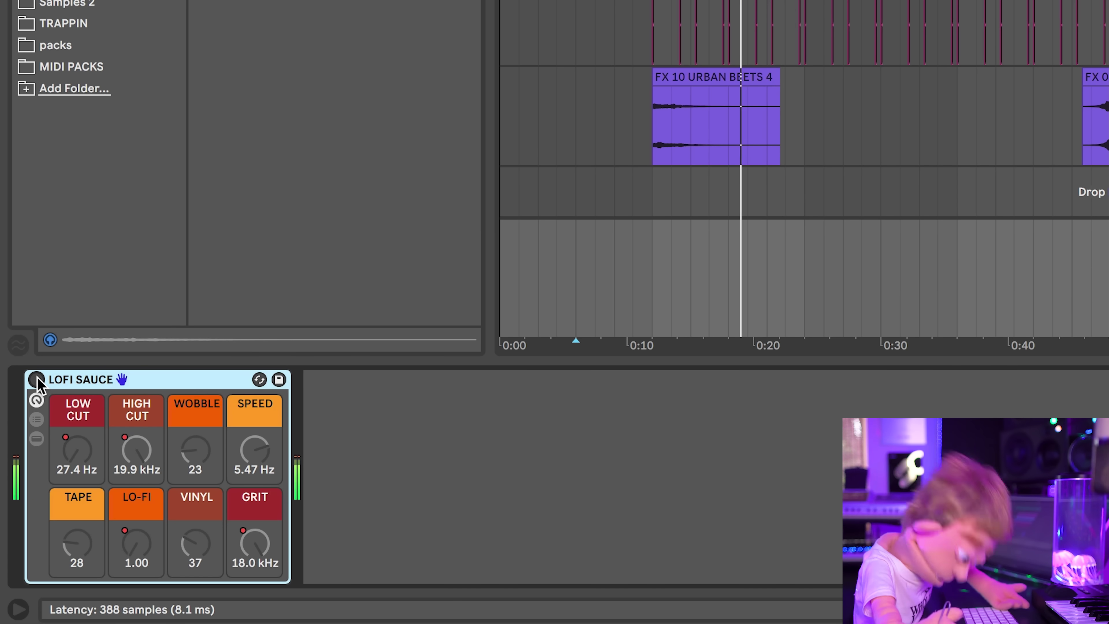
left_click(37, 379)
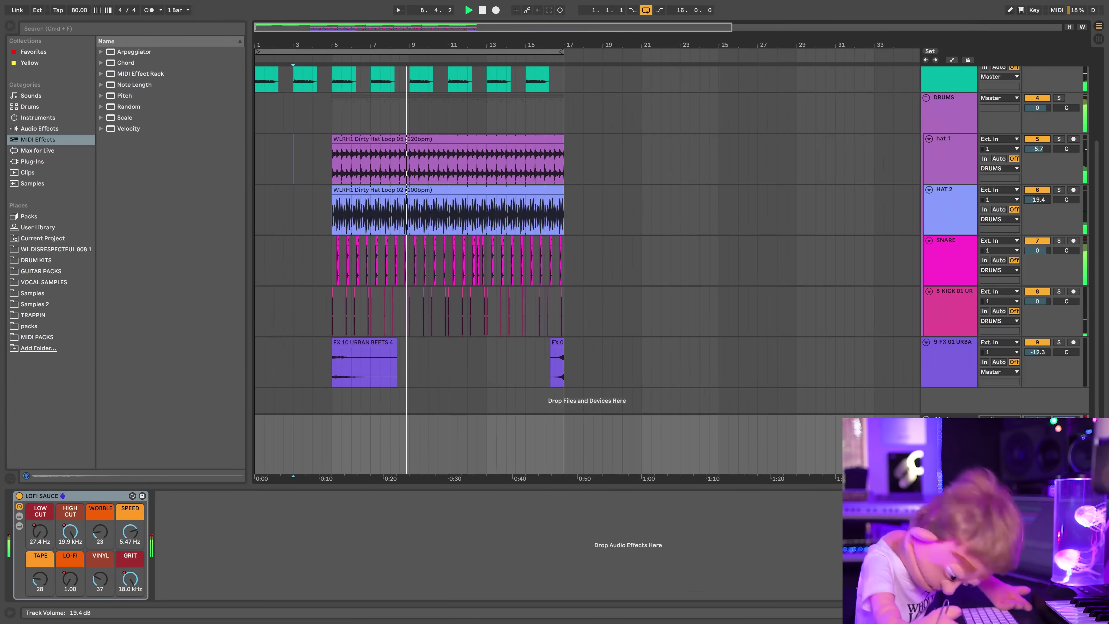
Balance the mix during playback: set HAT 2 to -18.2 dB panned 17R, pan hat 1 slightly left, and set GUITAR to 2.1 dB.
left_click_drag(1037, 200, 1066, 159)
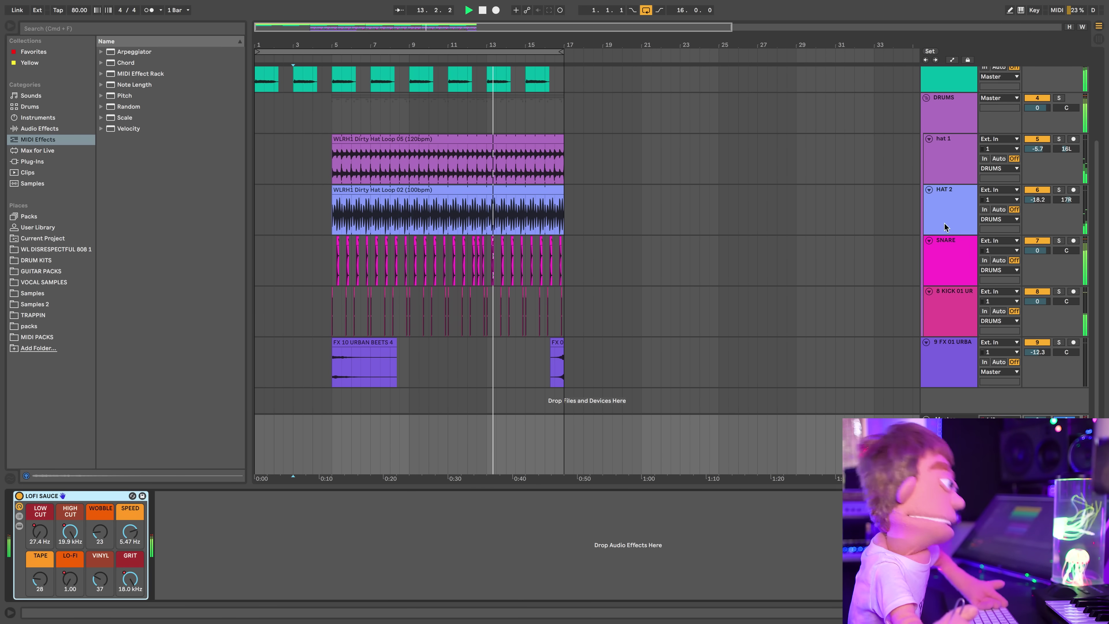
scroll(938, 206, "up", 3)
left_click(947, 94)
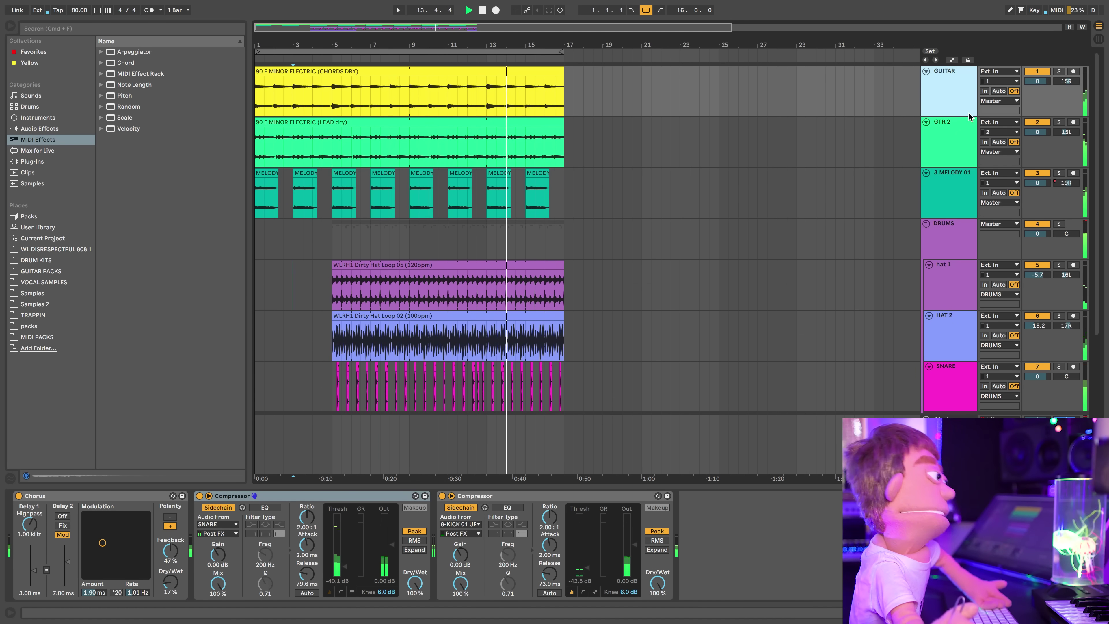
left_click_drag(1036, 88, 1037, 79)
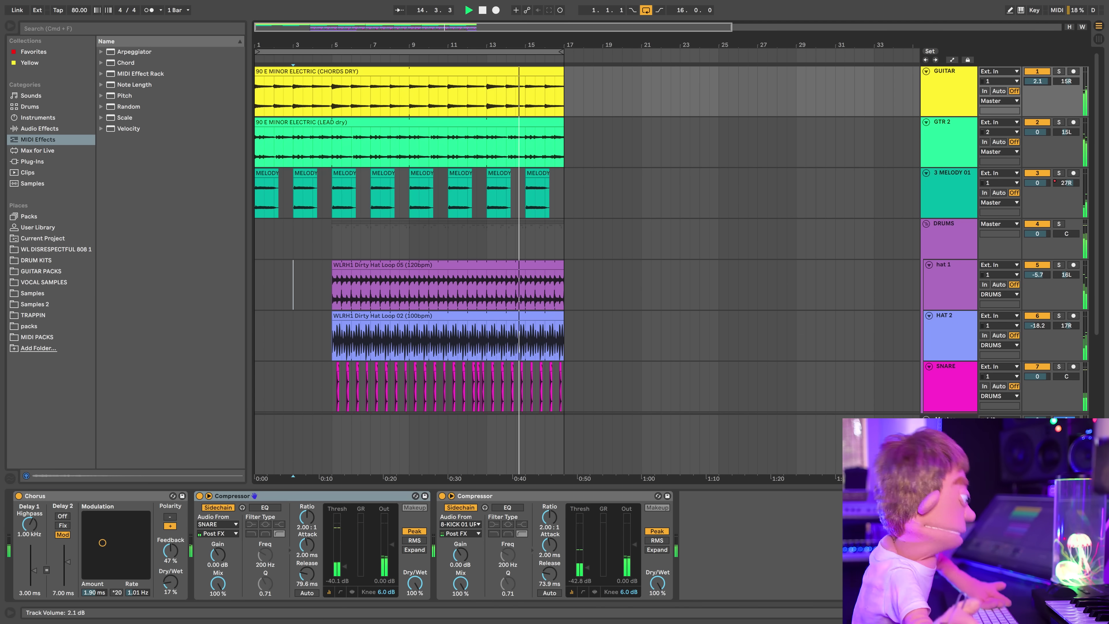
scroll(944, 206, "down", 3)
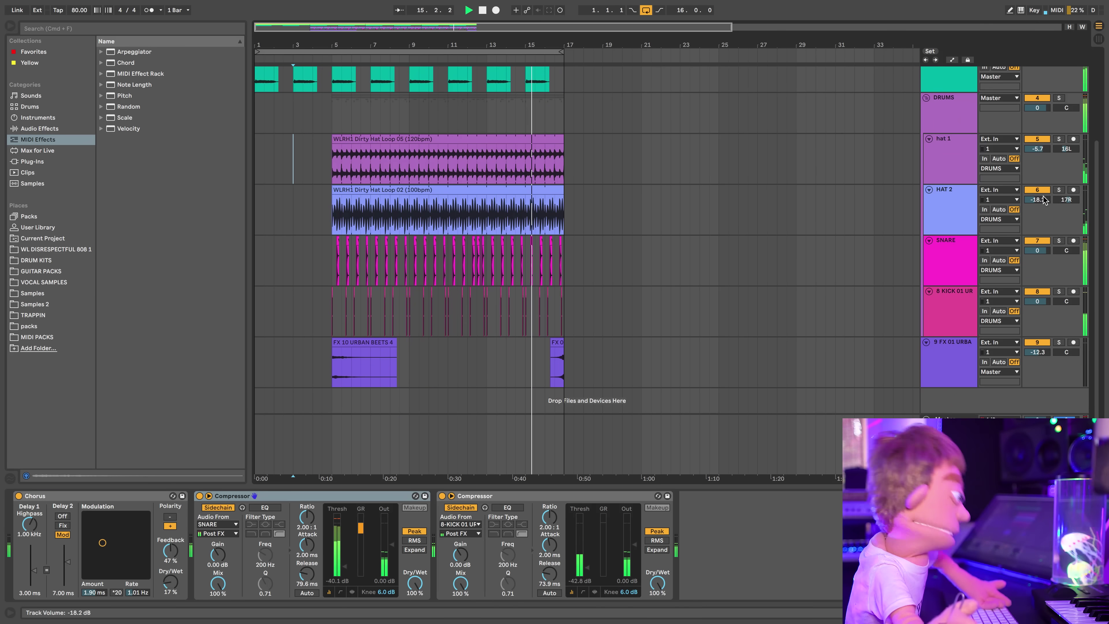